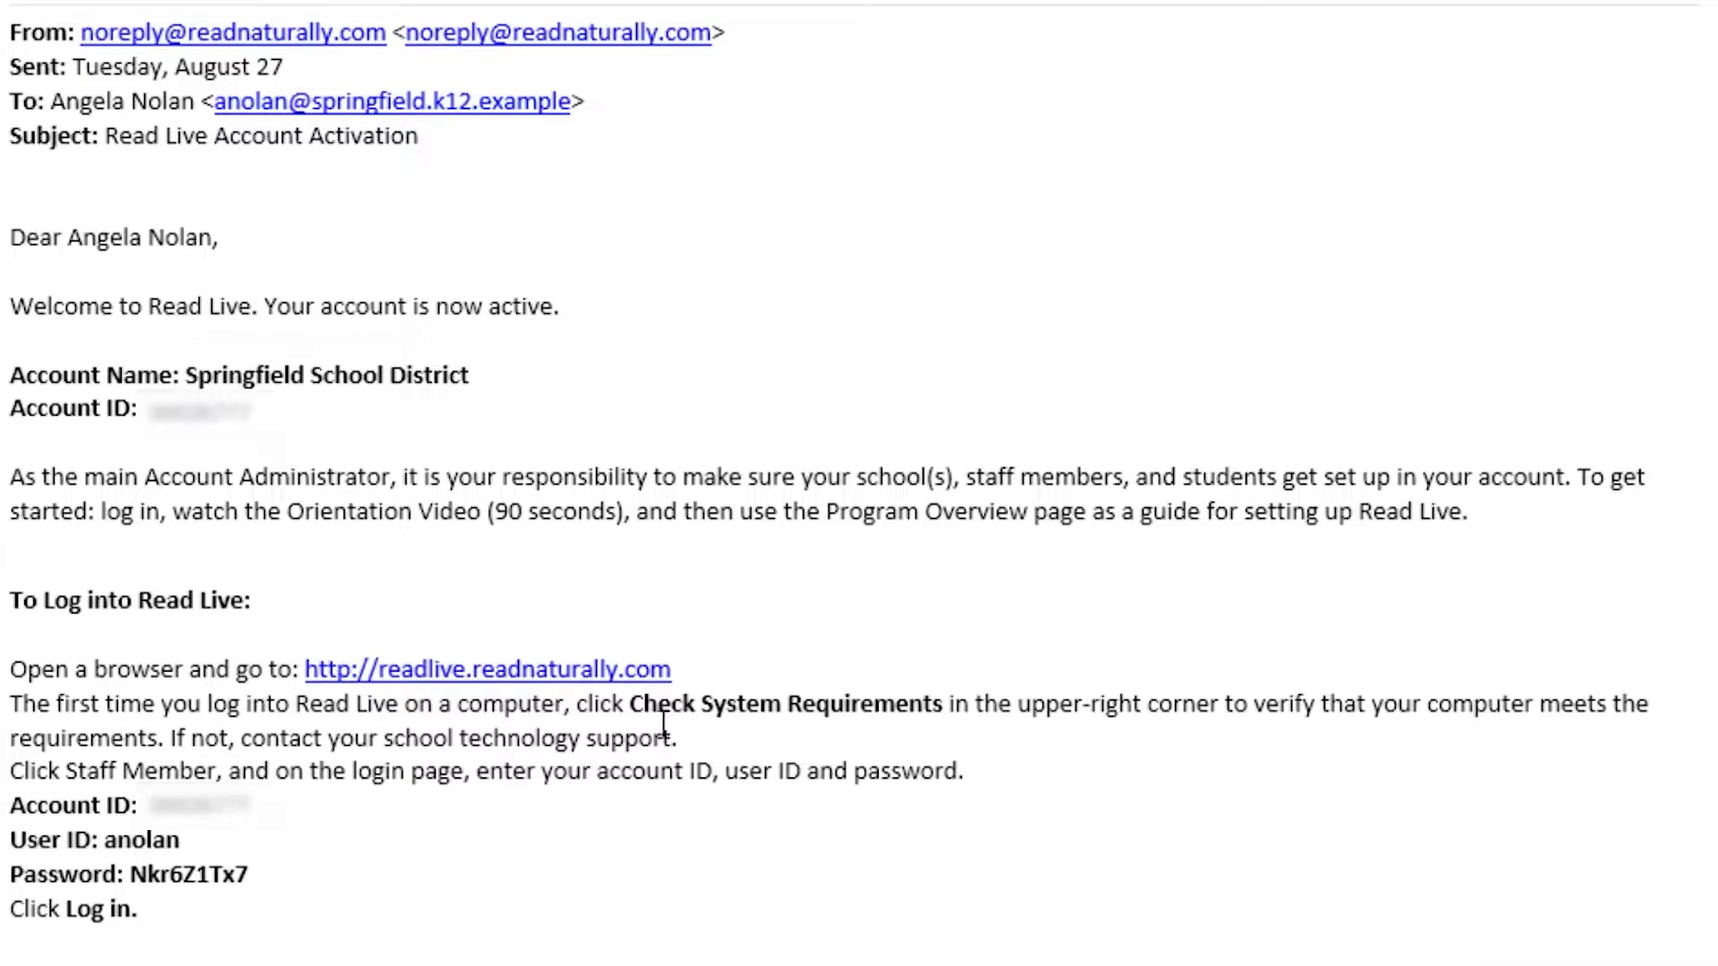
- Open the Read Live sign-in link, log in, and save a new password
click(600, 677)
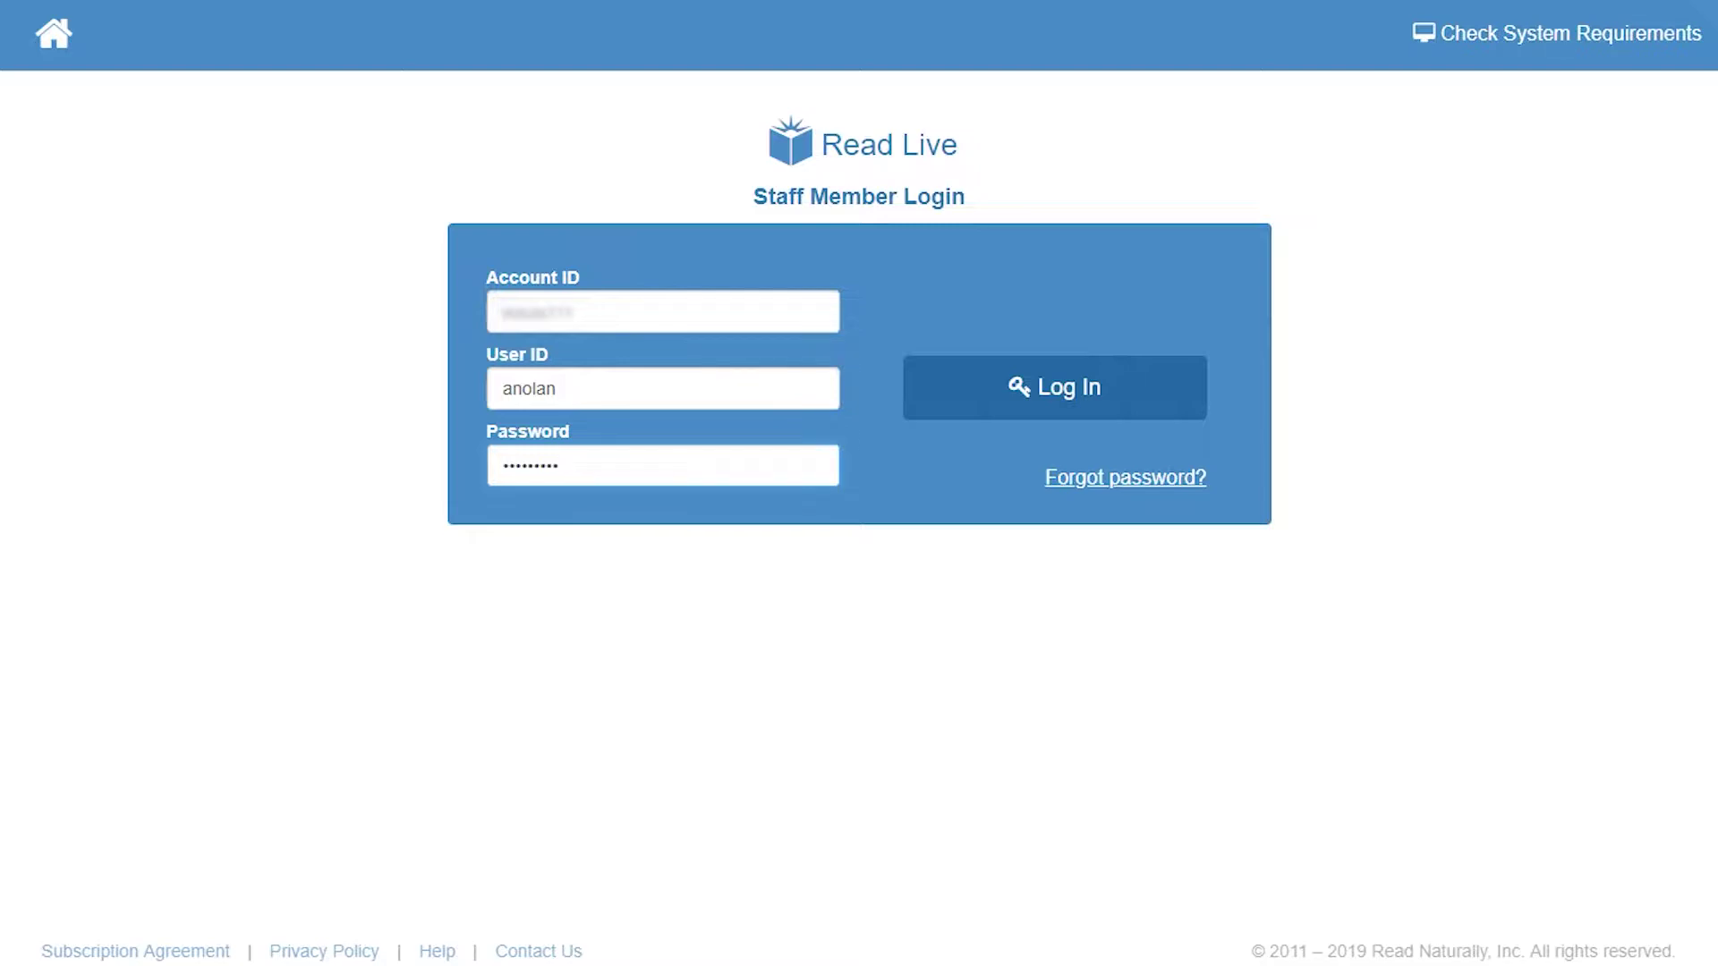
click(1005, 402)
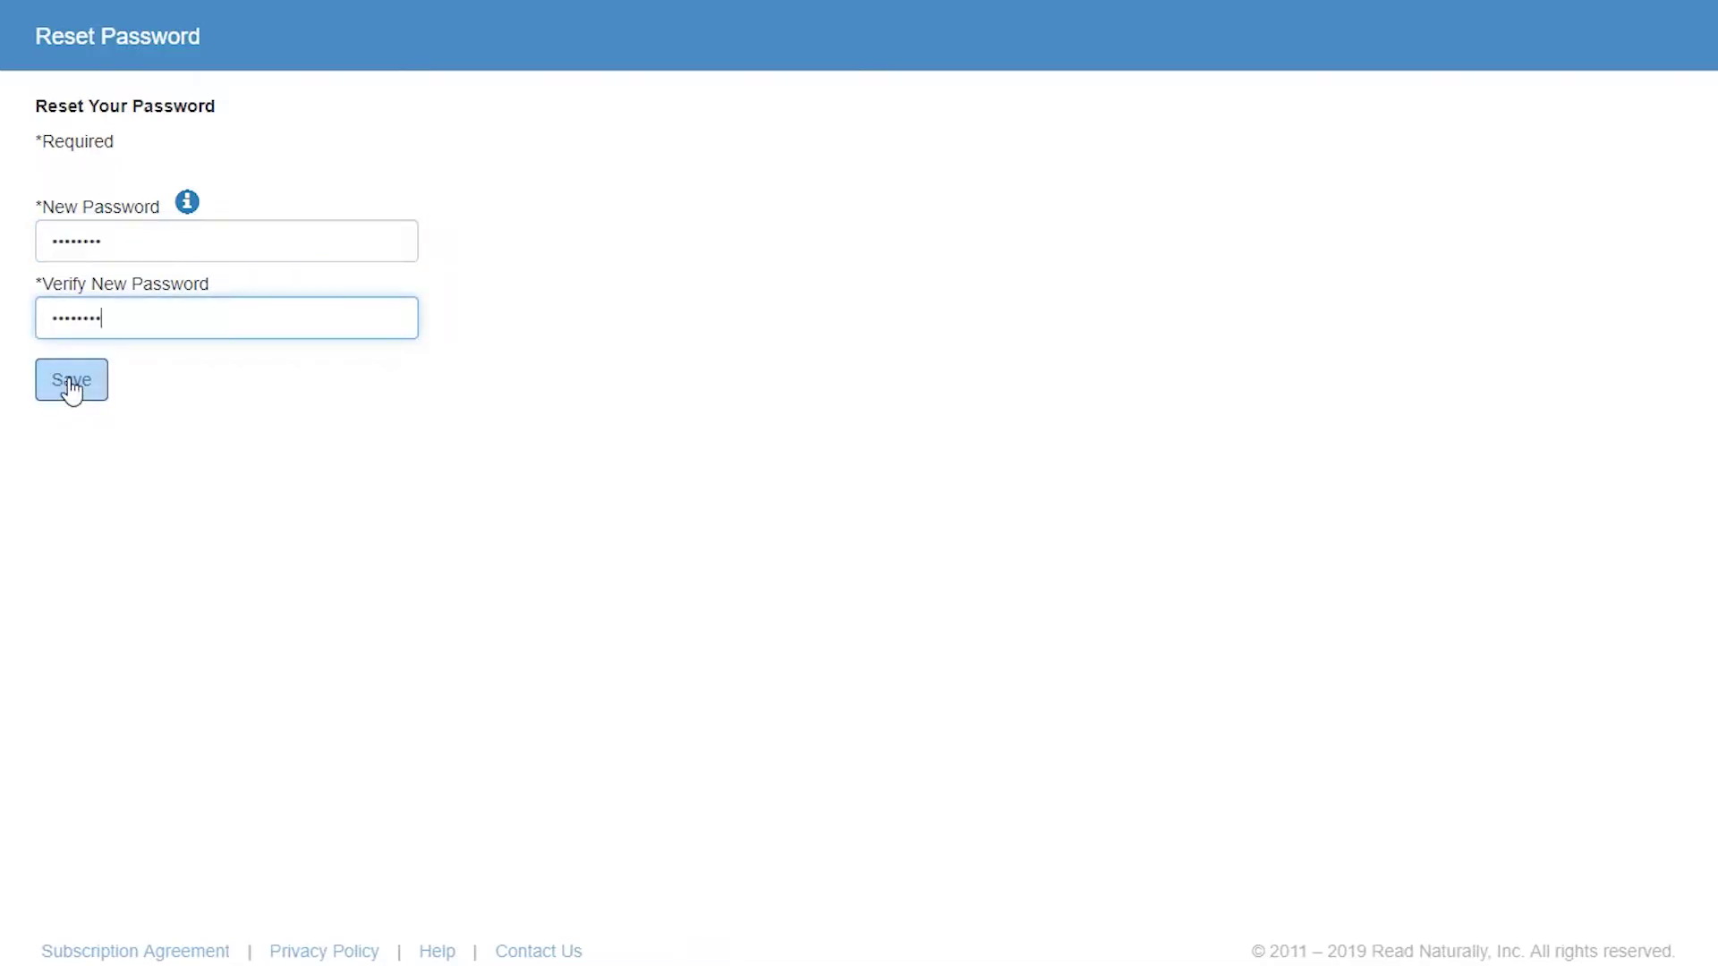
click(71, 383)
- Choose the birth-city security question, enter the answer, and save it
click(537, 240)
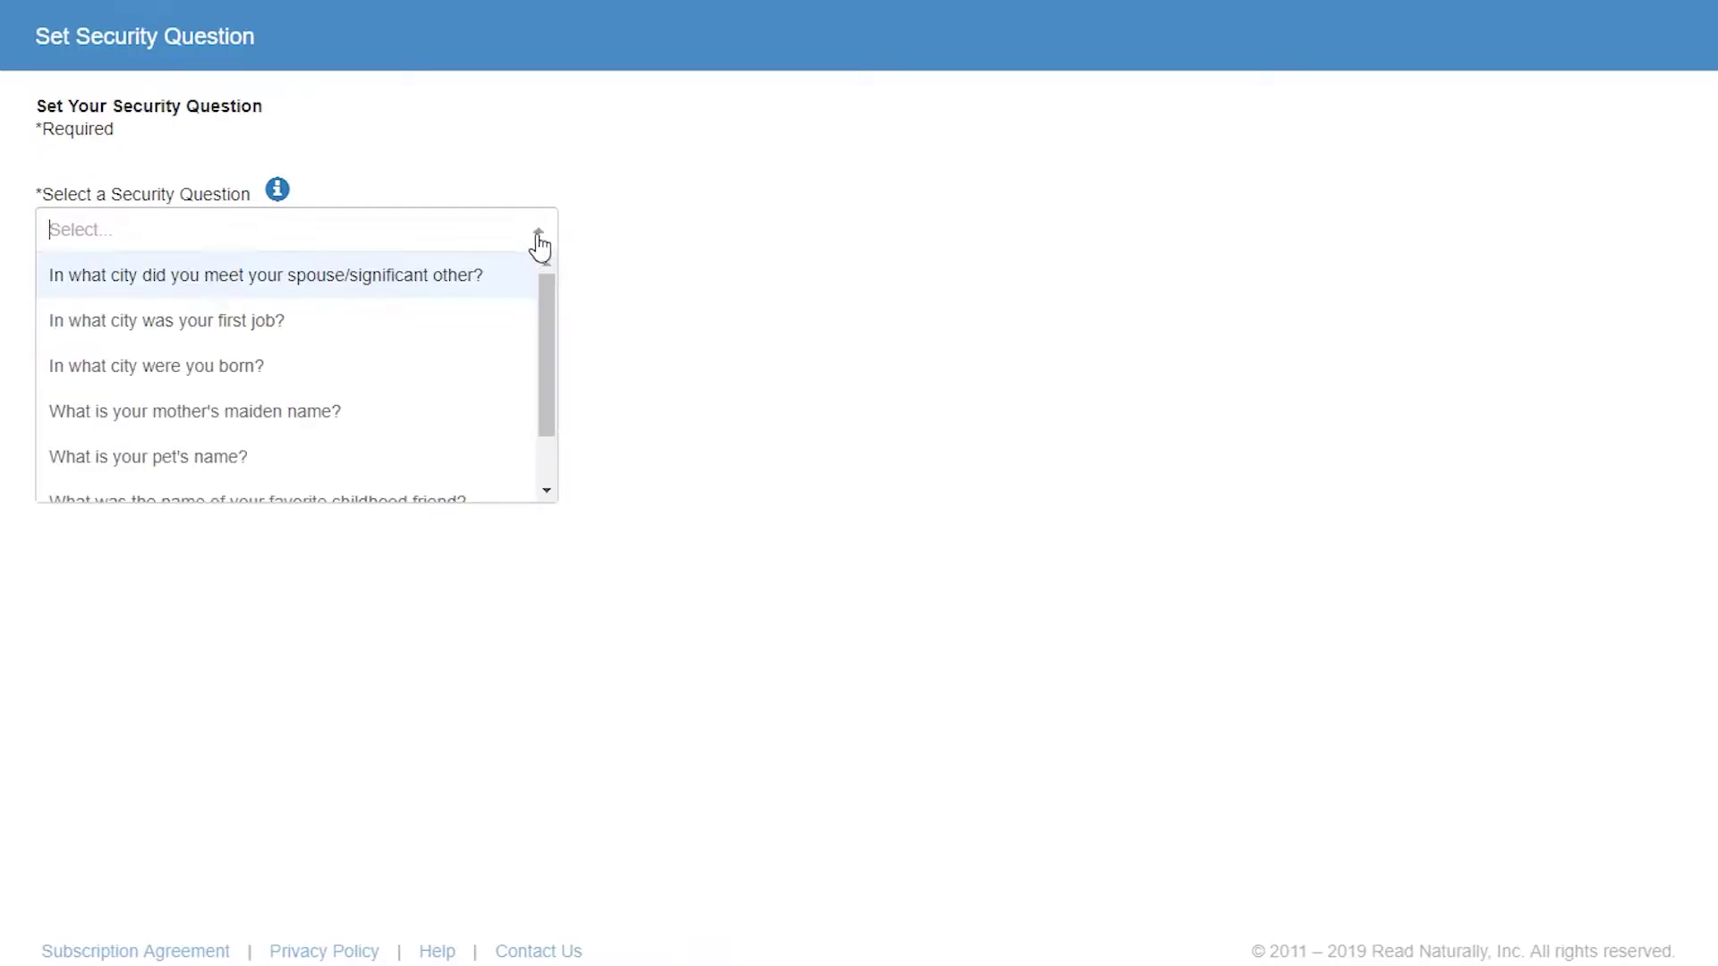
click(422, 363)
click(328, 308)
text(Springfield)
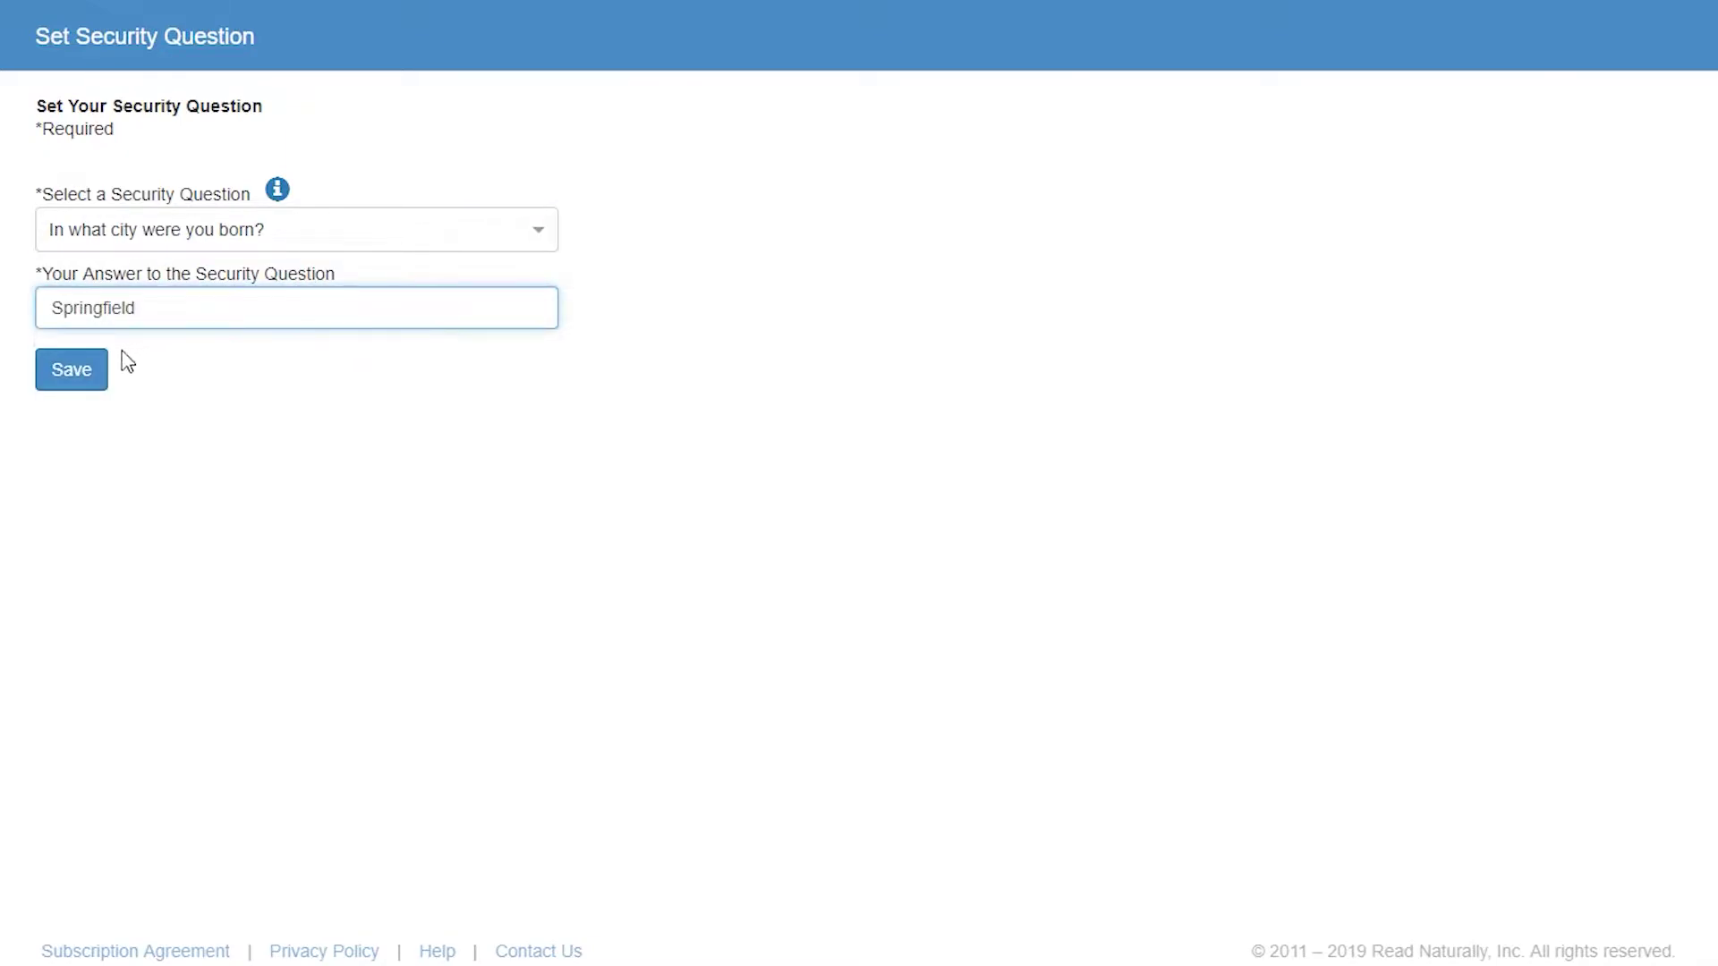
click(70, 374)
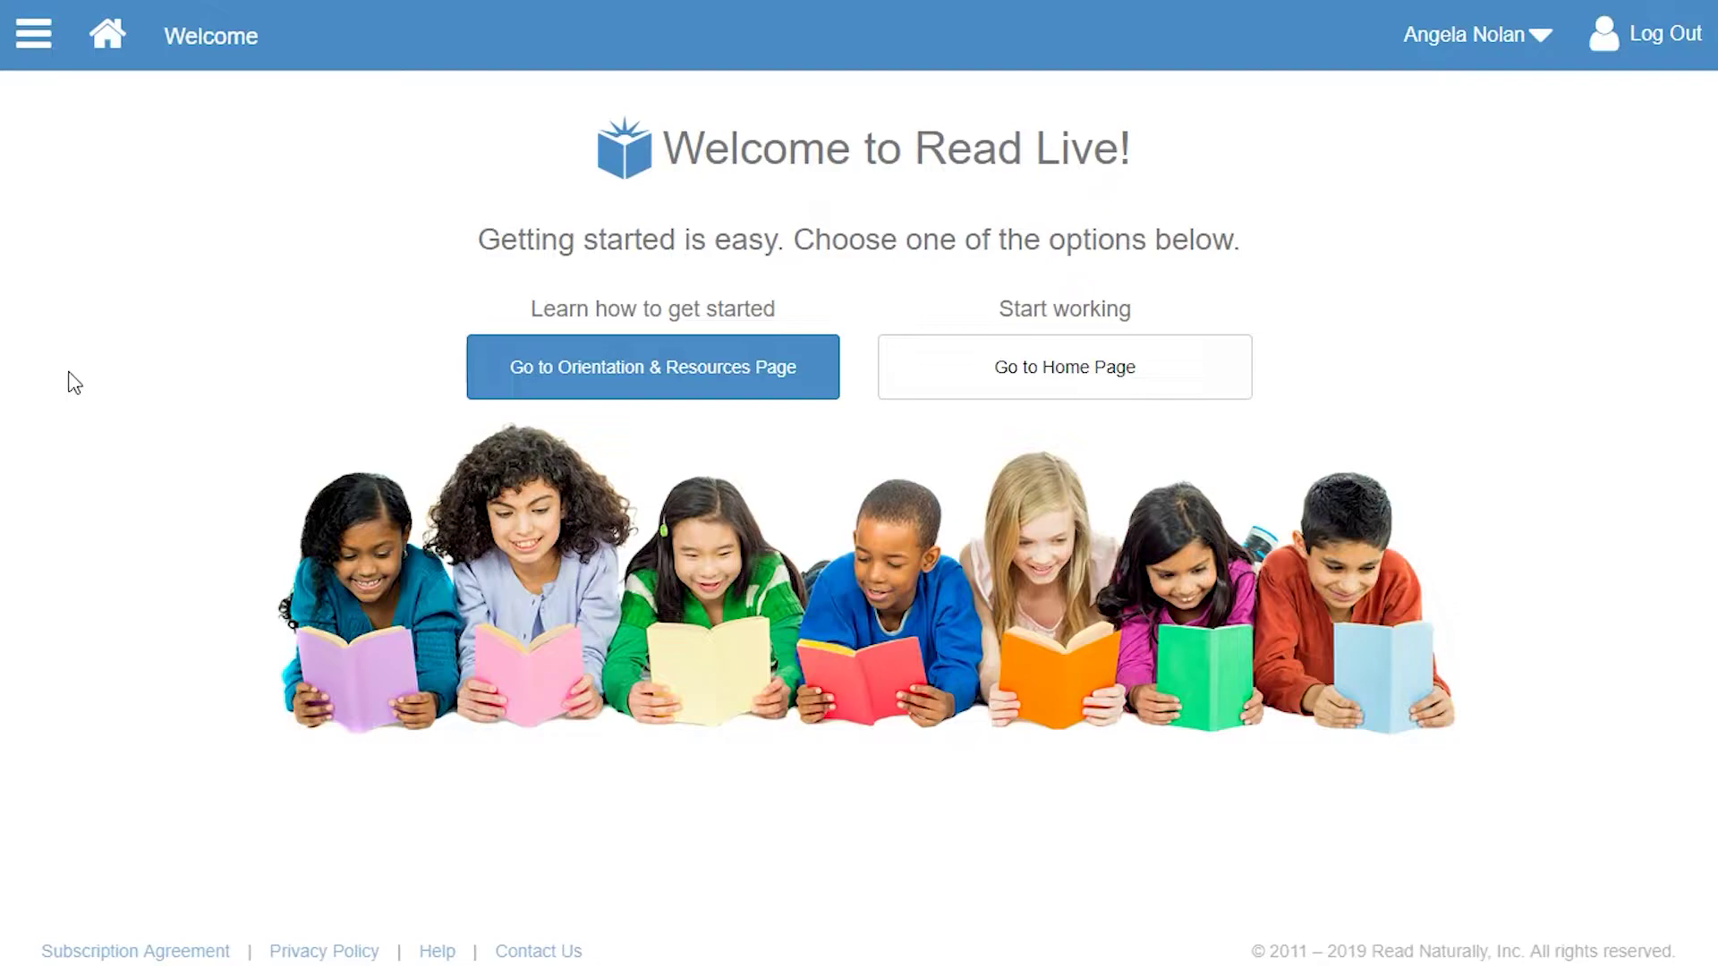
- Open the Orientation & Resources page, then return to the Read Live Home dashboard
click(542, 365)
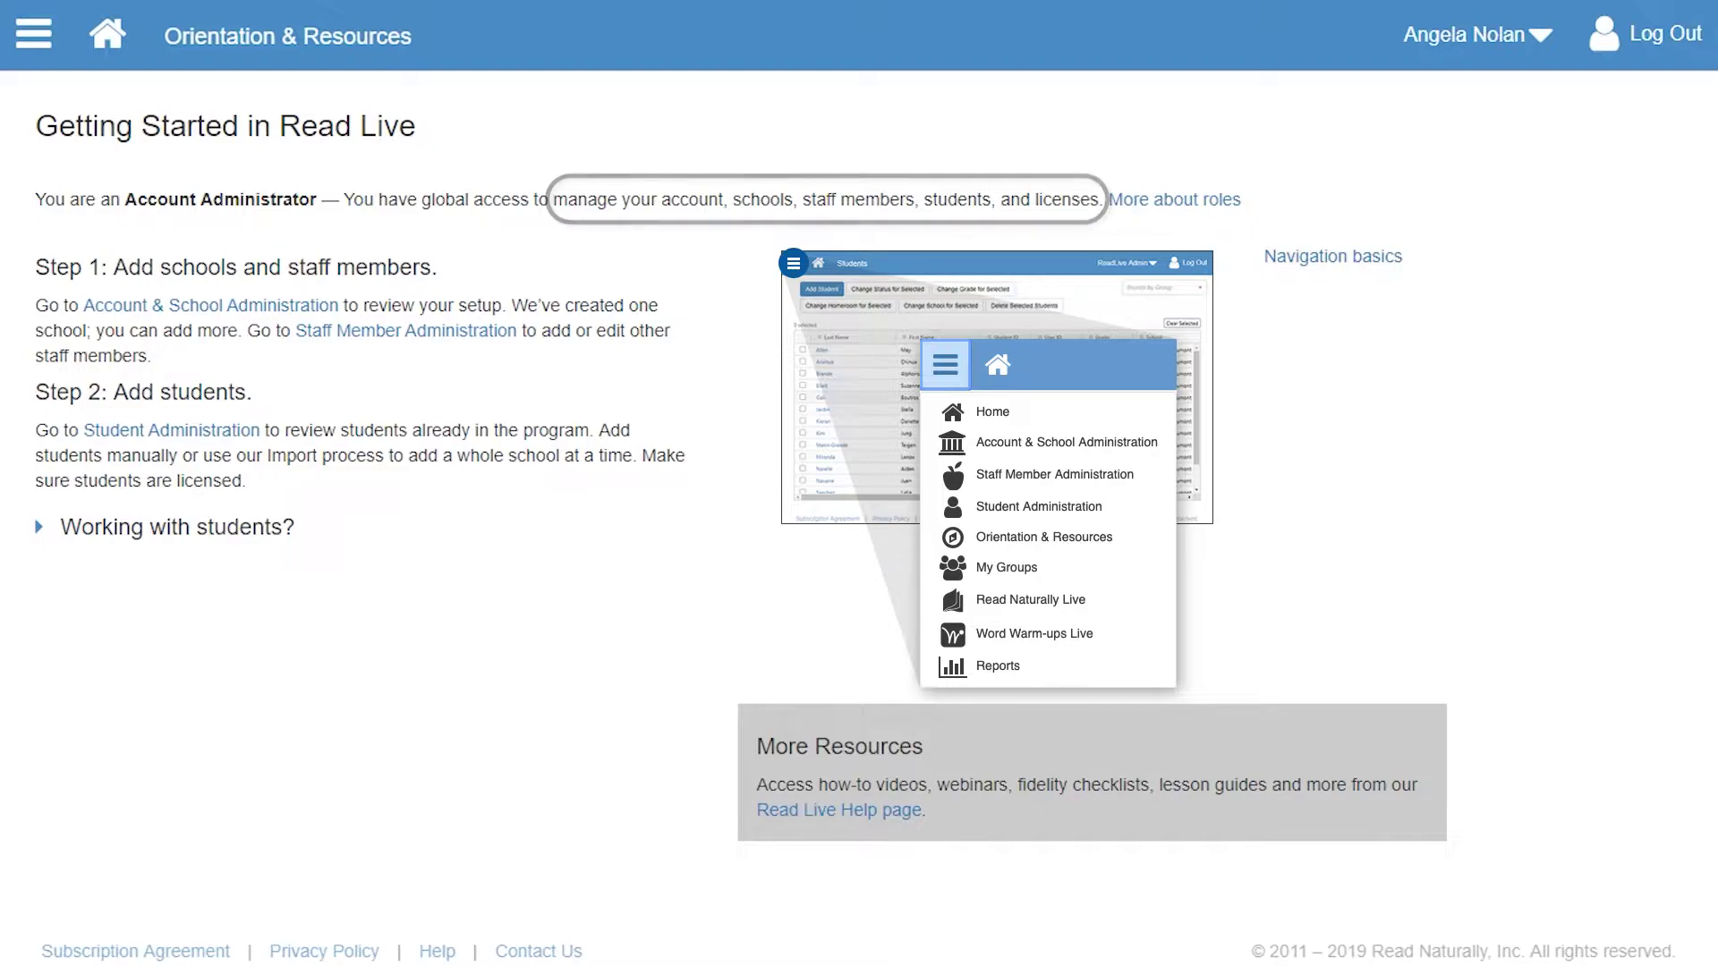
click(107, 34)
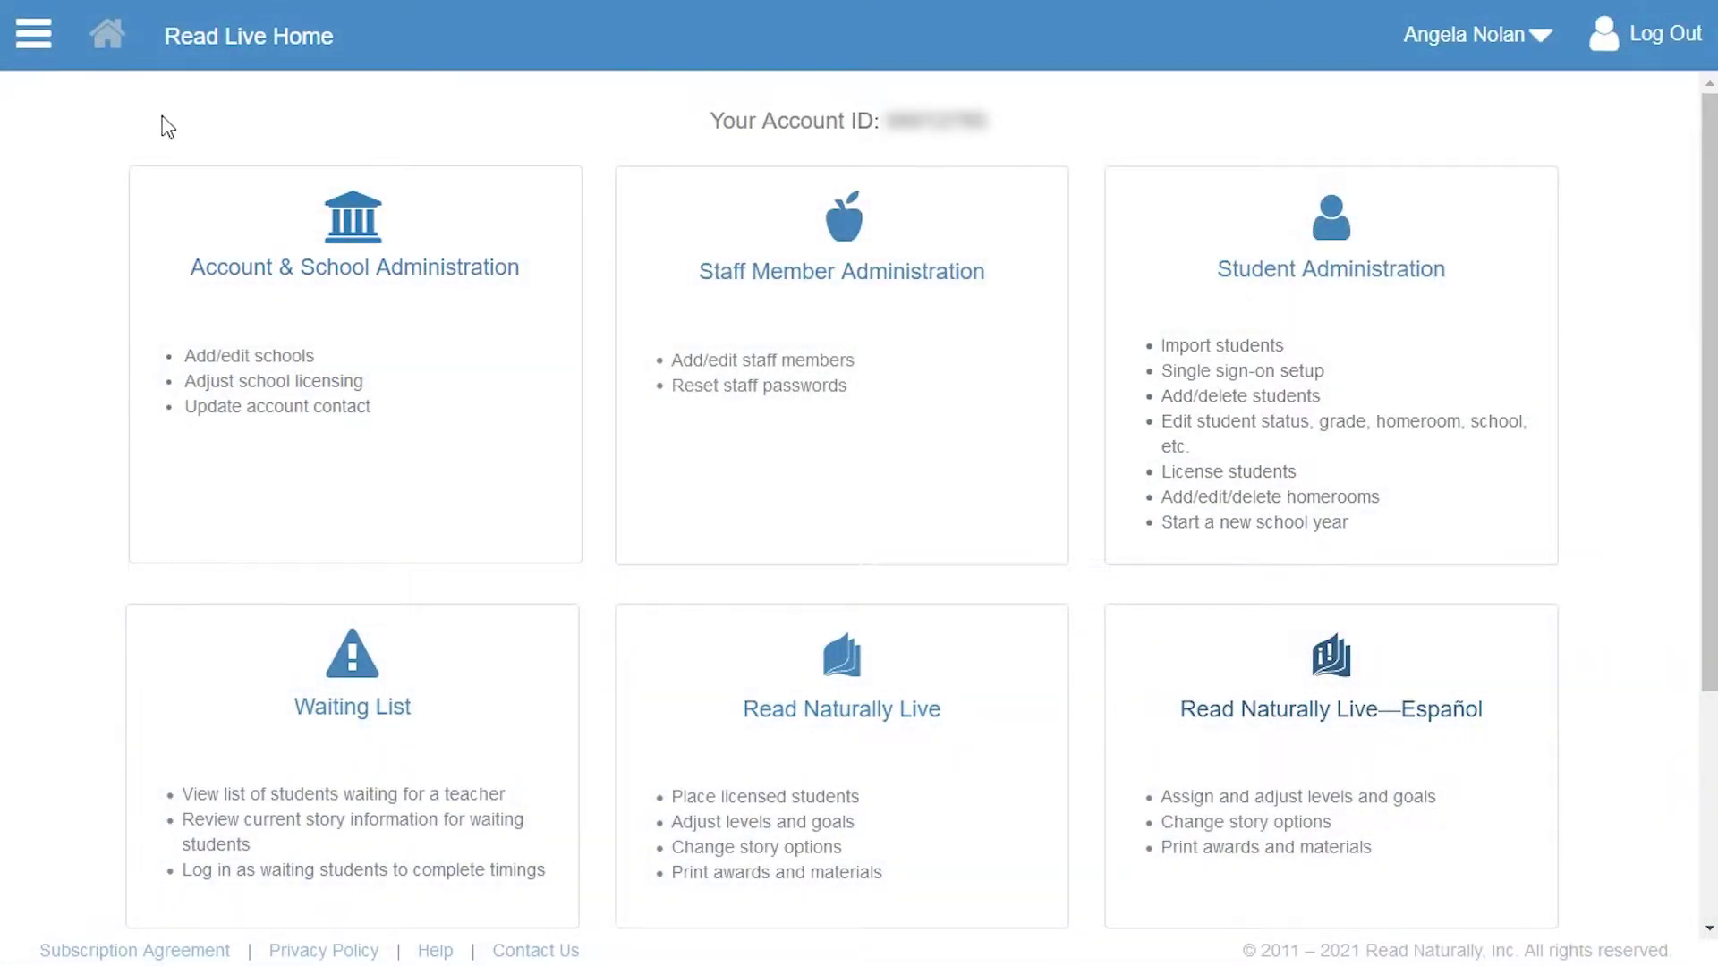
- Rename My School to 'Springfield Elementary' and reserve exactly 50 licenses for it
click(354, 215)
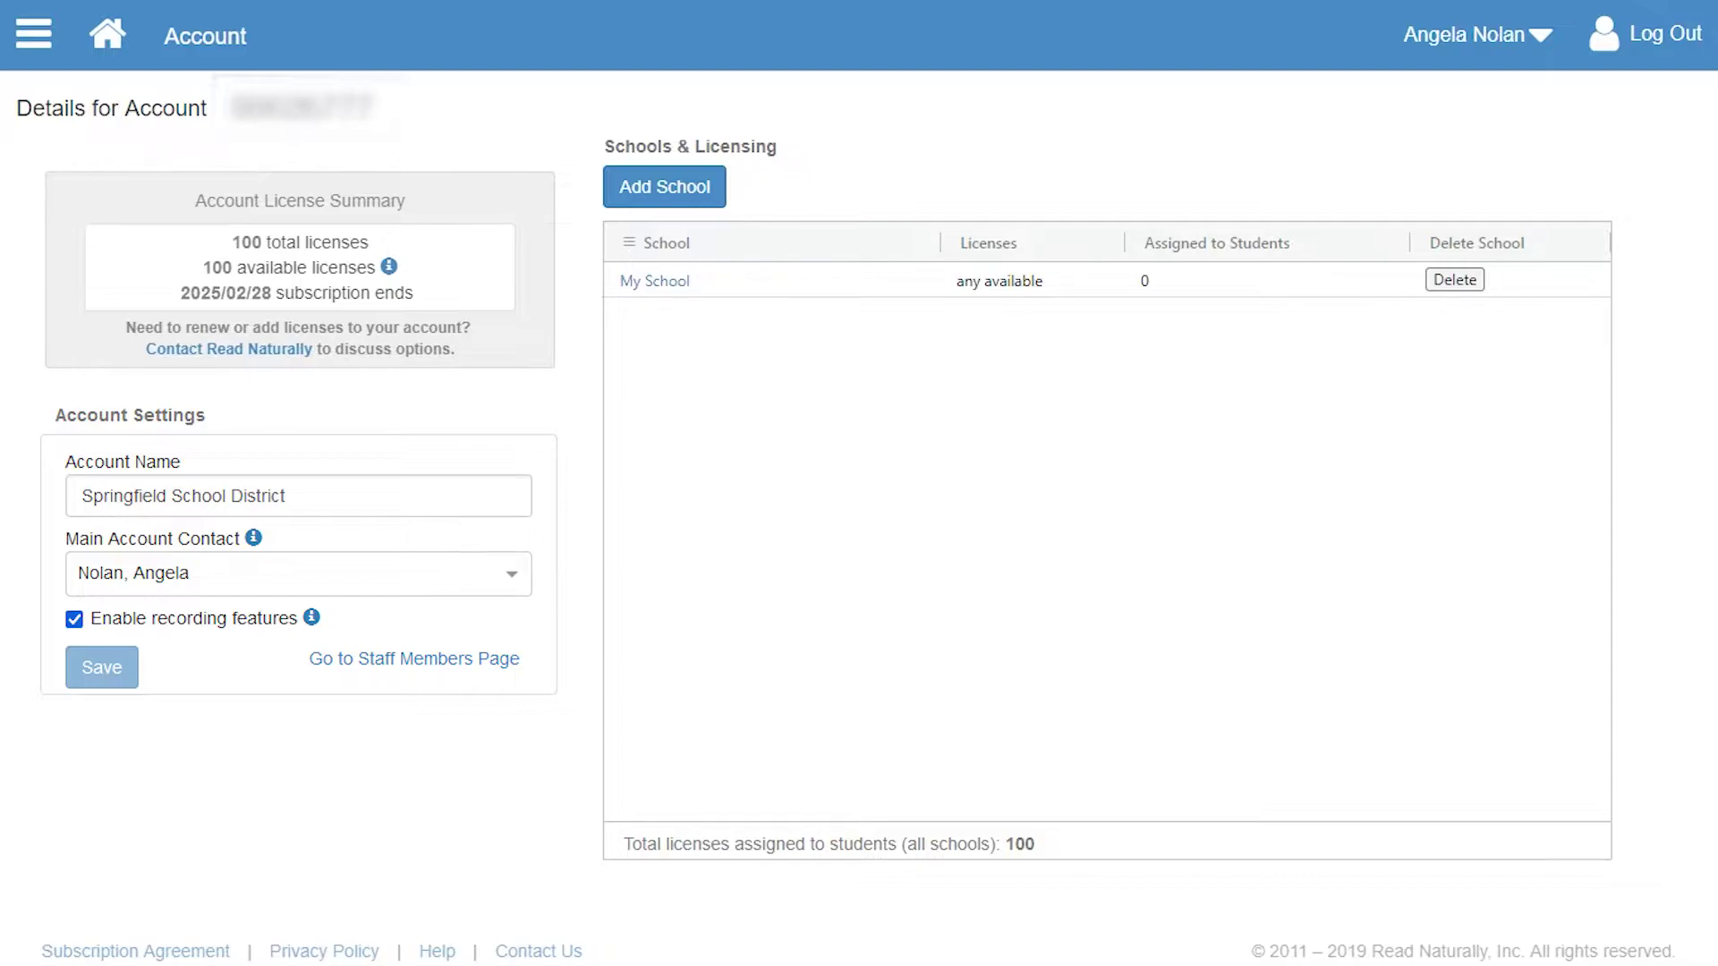
click(649, 282)
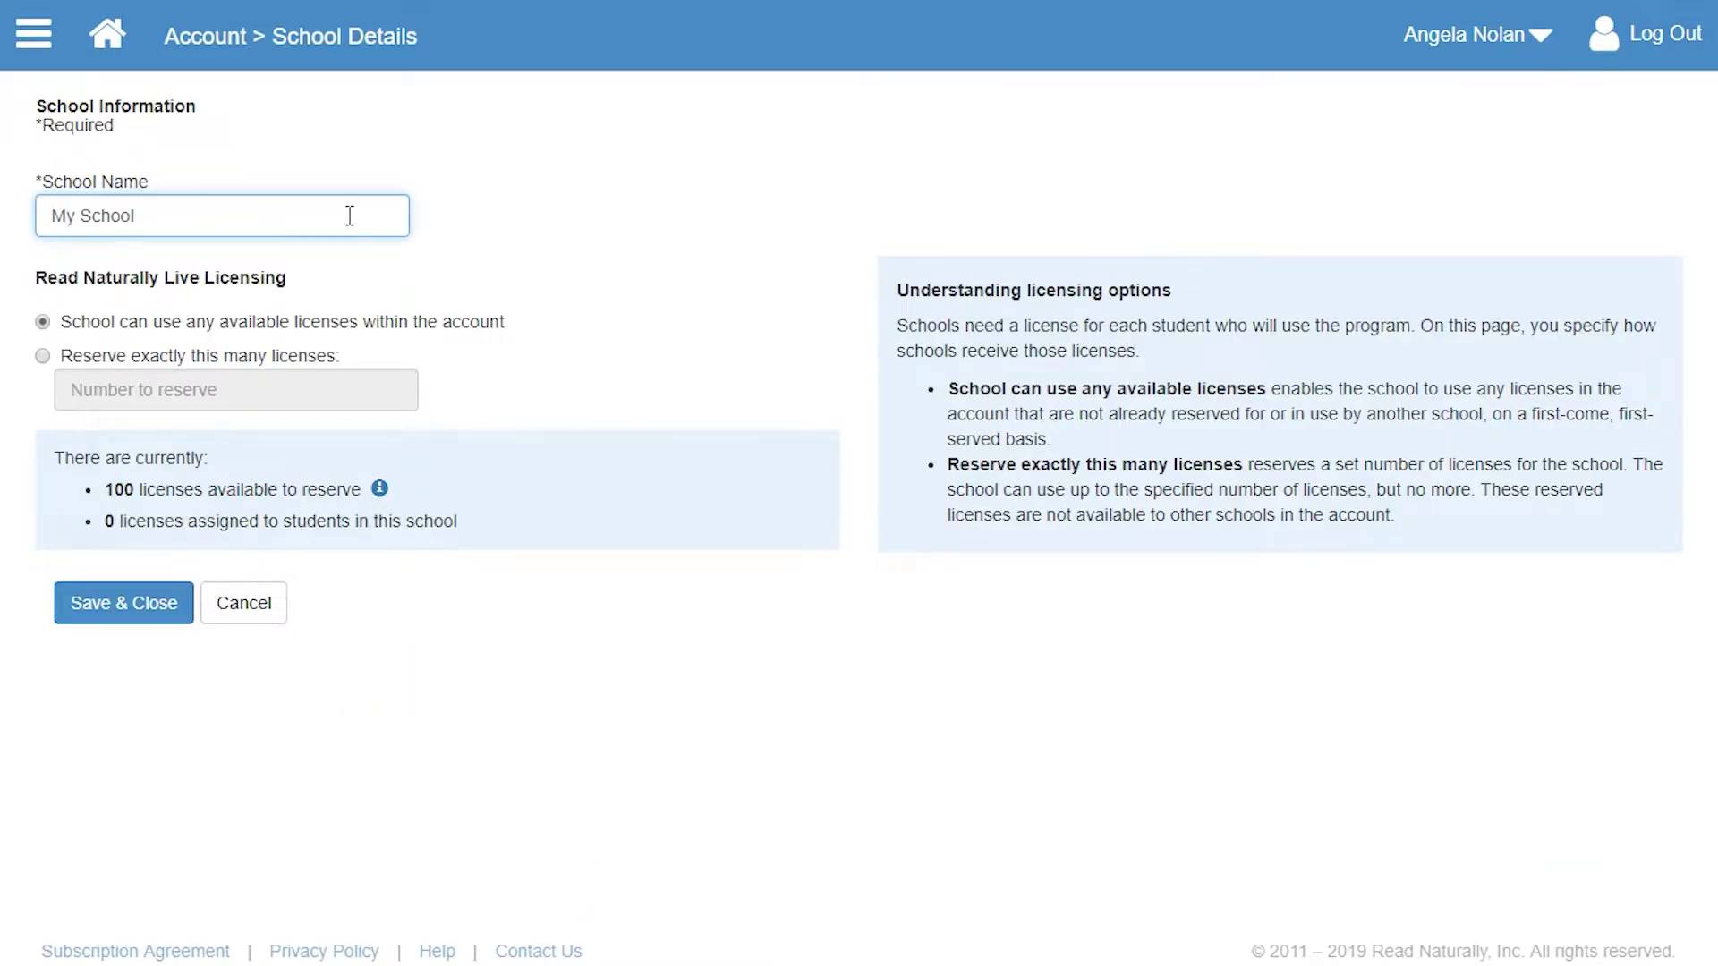
drag(349, 215, 46, 216)
text(Springfield Elementary)
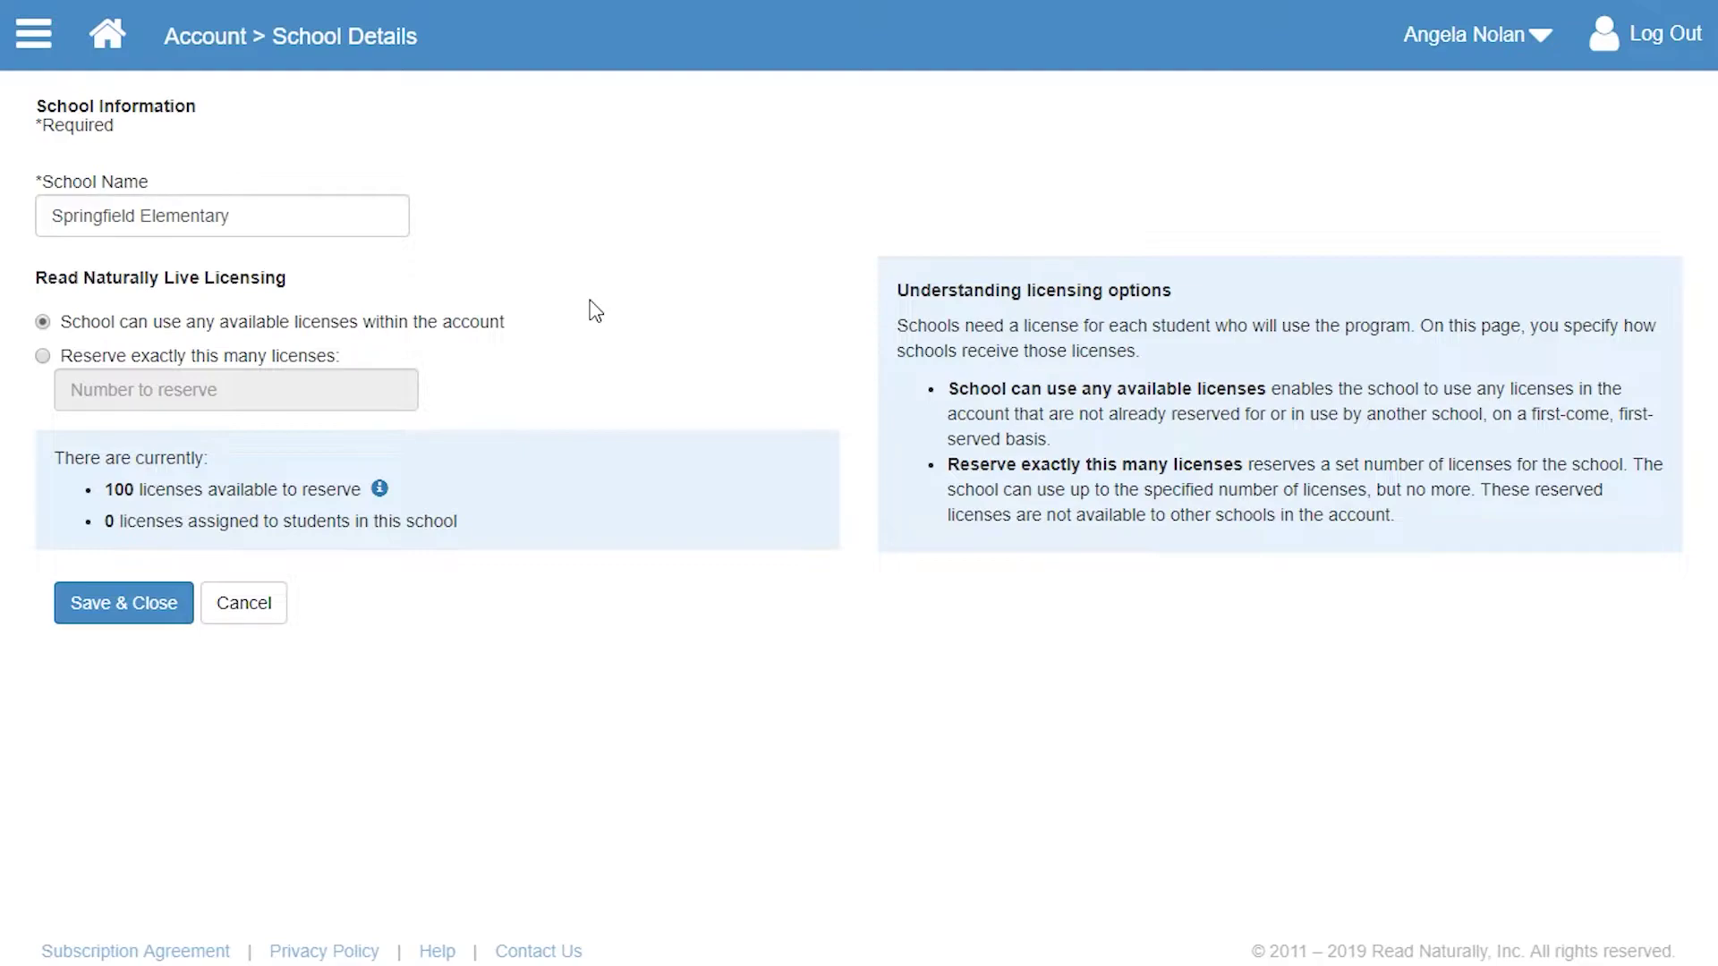
click(250, 359)
click(245, 387)
text(50)
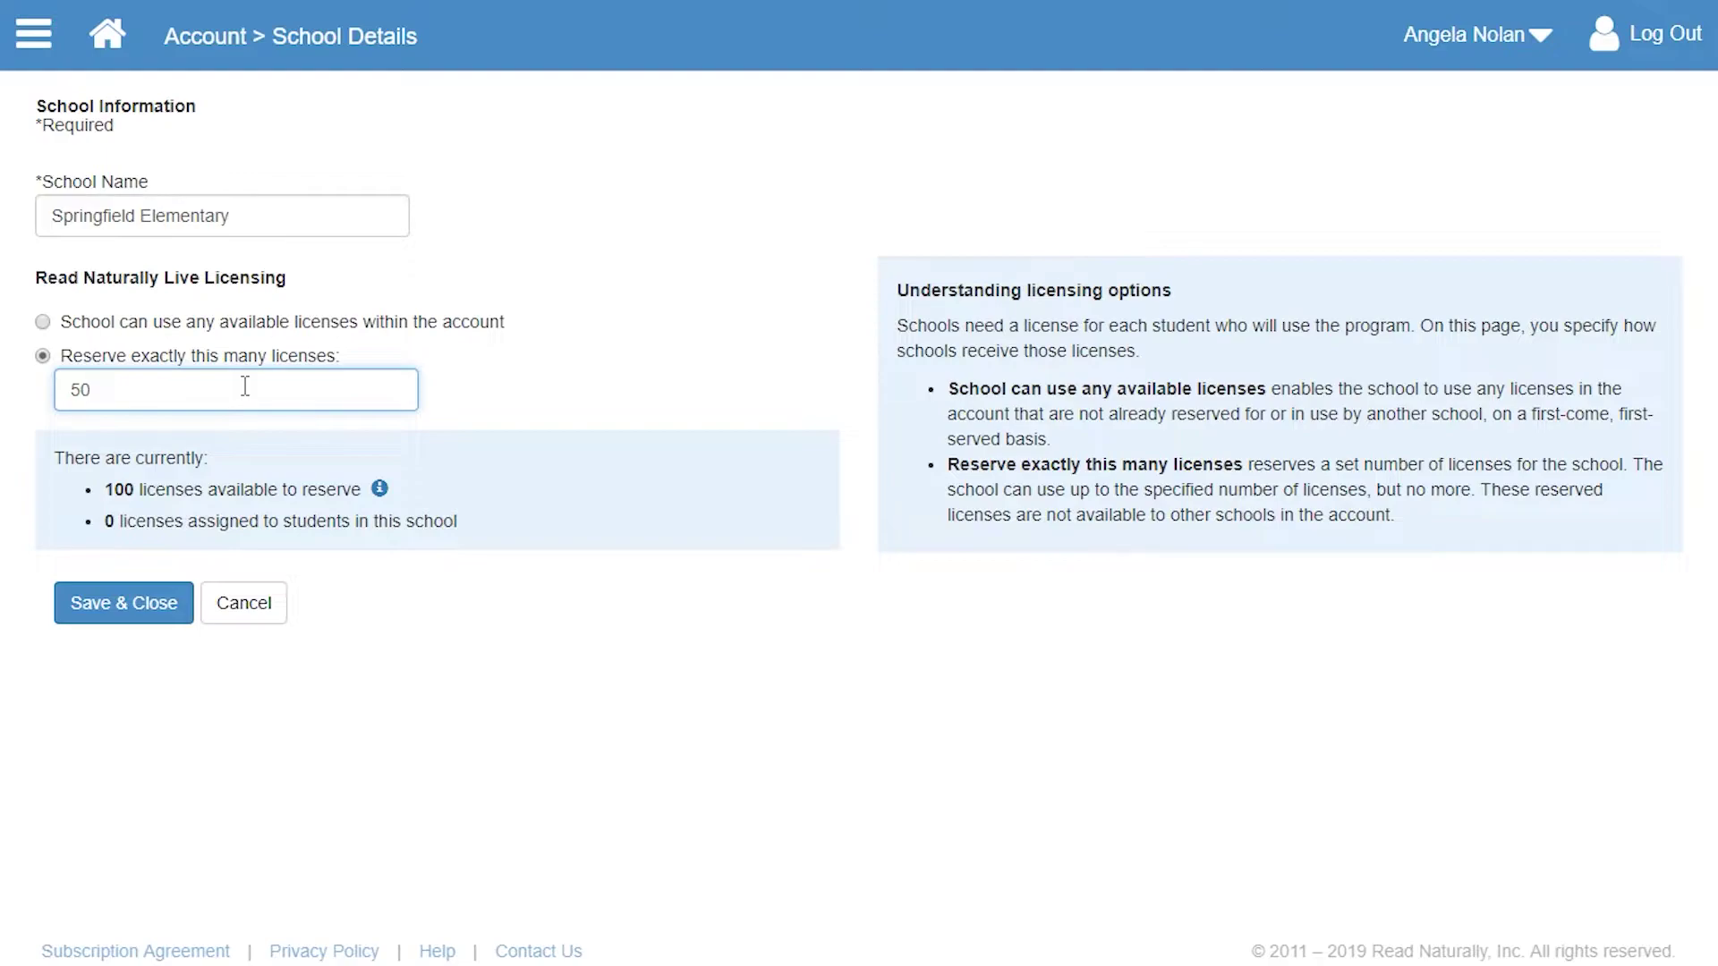
click(124, 603)
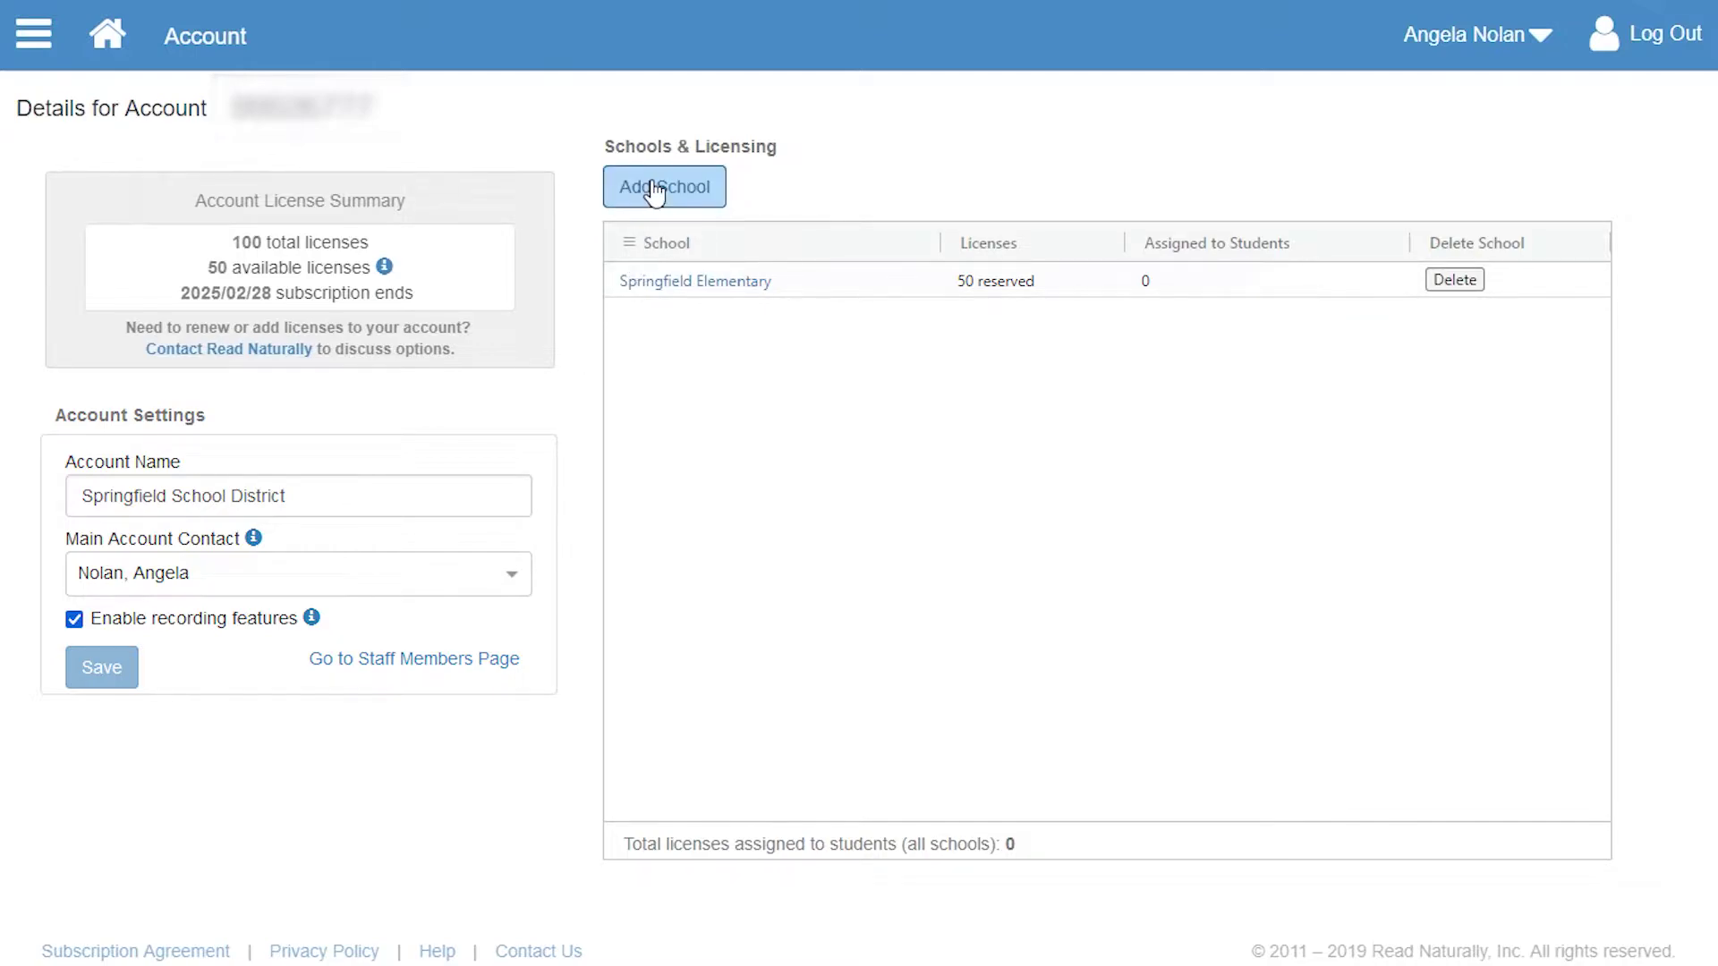
- Add John Adams Elementary with a fixed reservation of 25 licenses
click(662, 192)
text(John Adams Elementary)
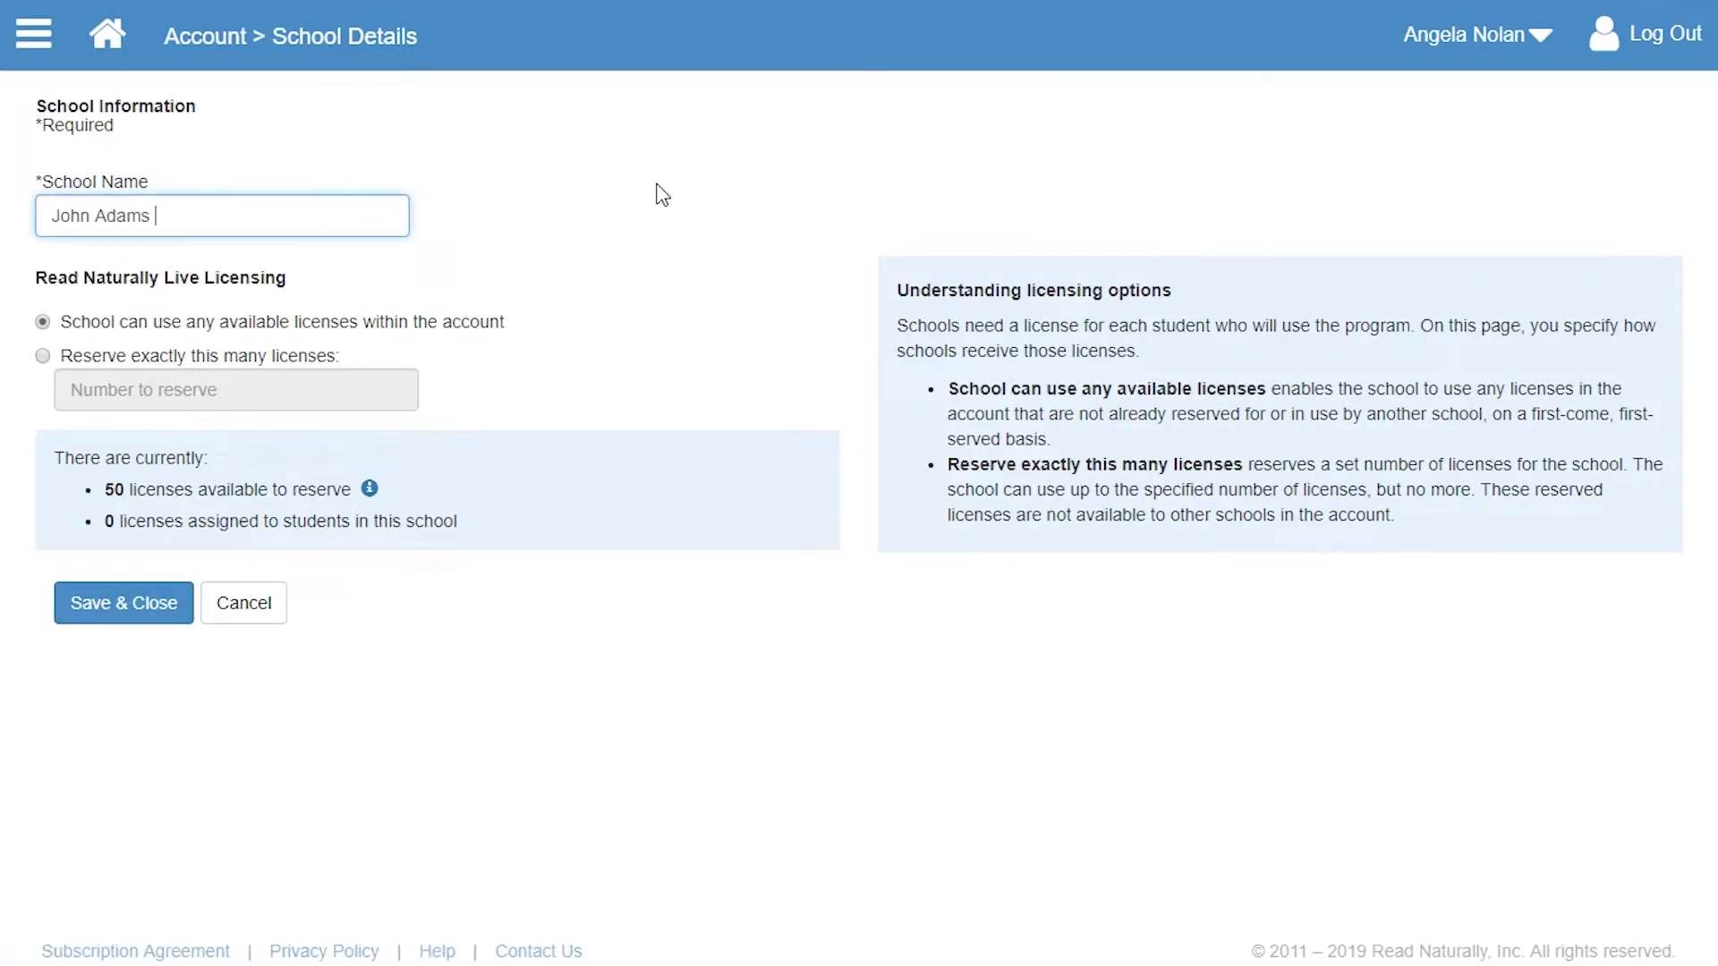
click(74, 356)
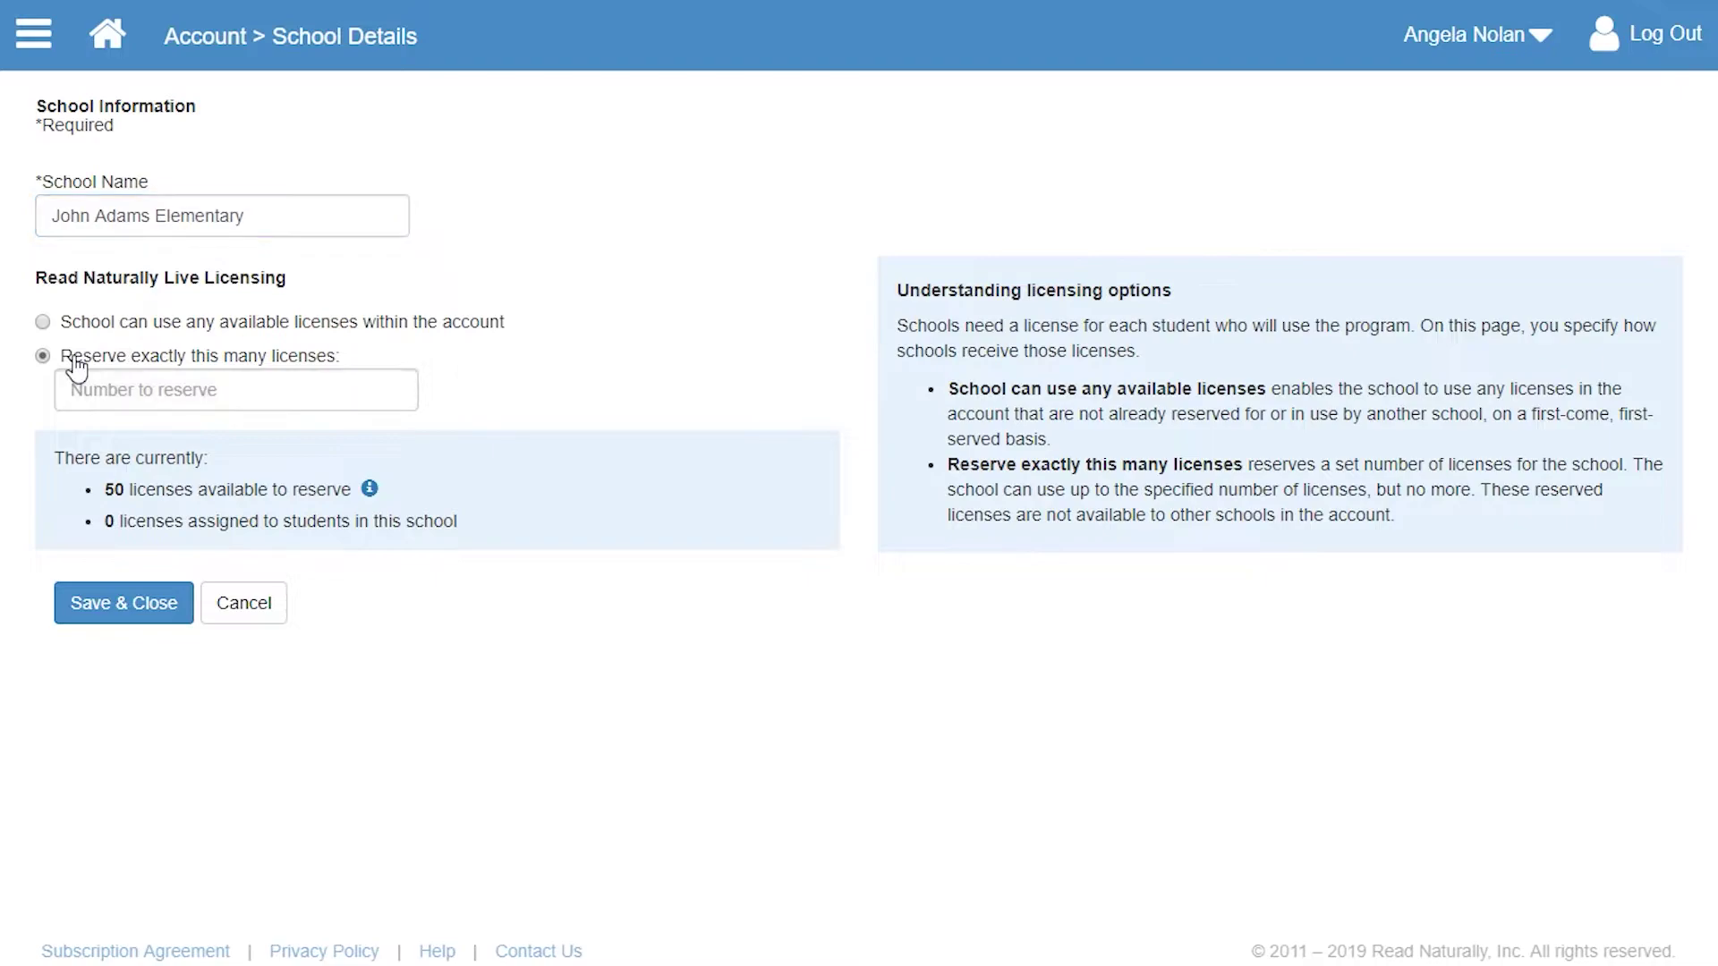
click(111, 387)
text(2)
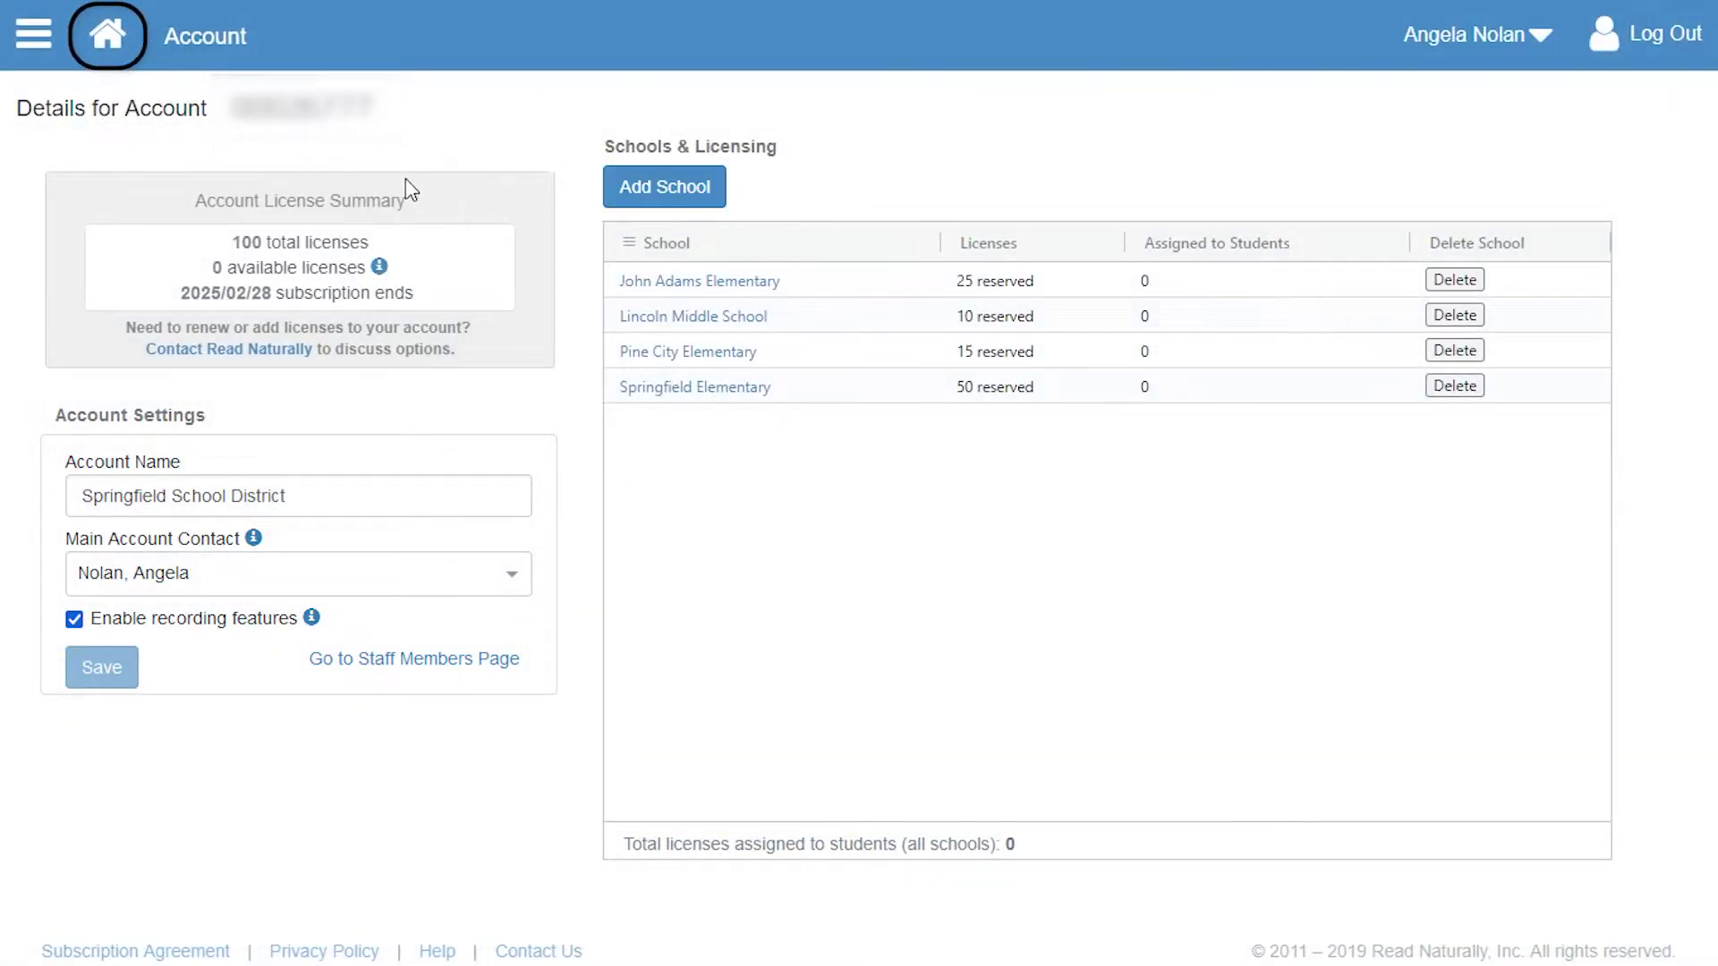
click(32, 42)
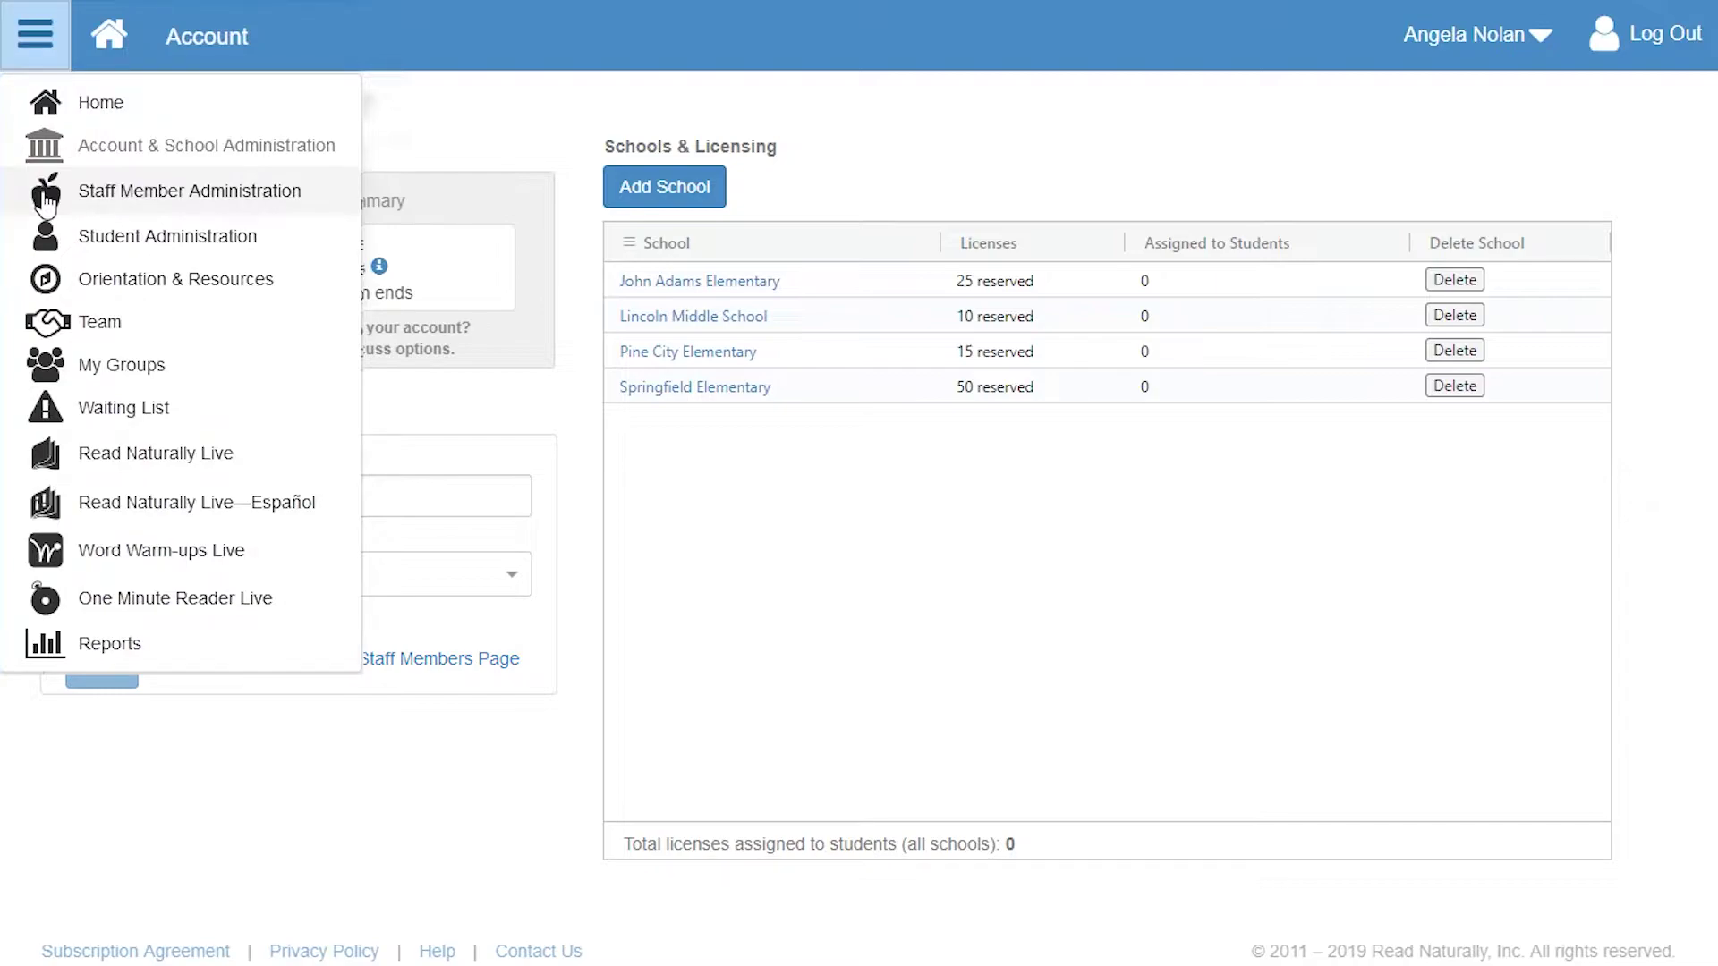
- Add a staff member's name as School Coordinator for Springfield Elementary and save, starting another entry
click(46, 198)
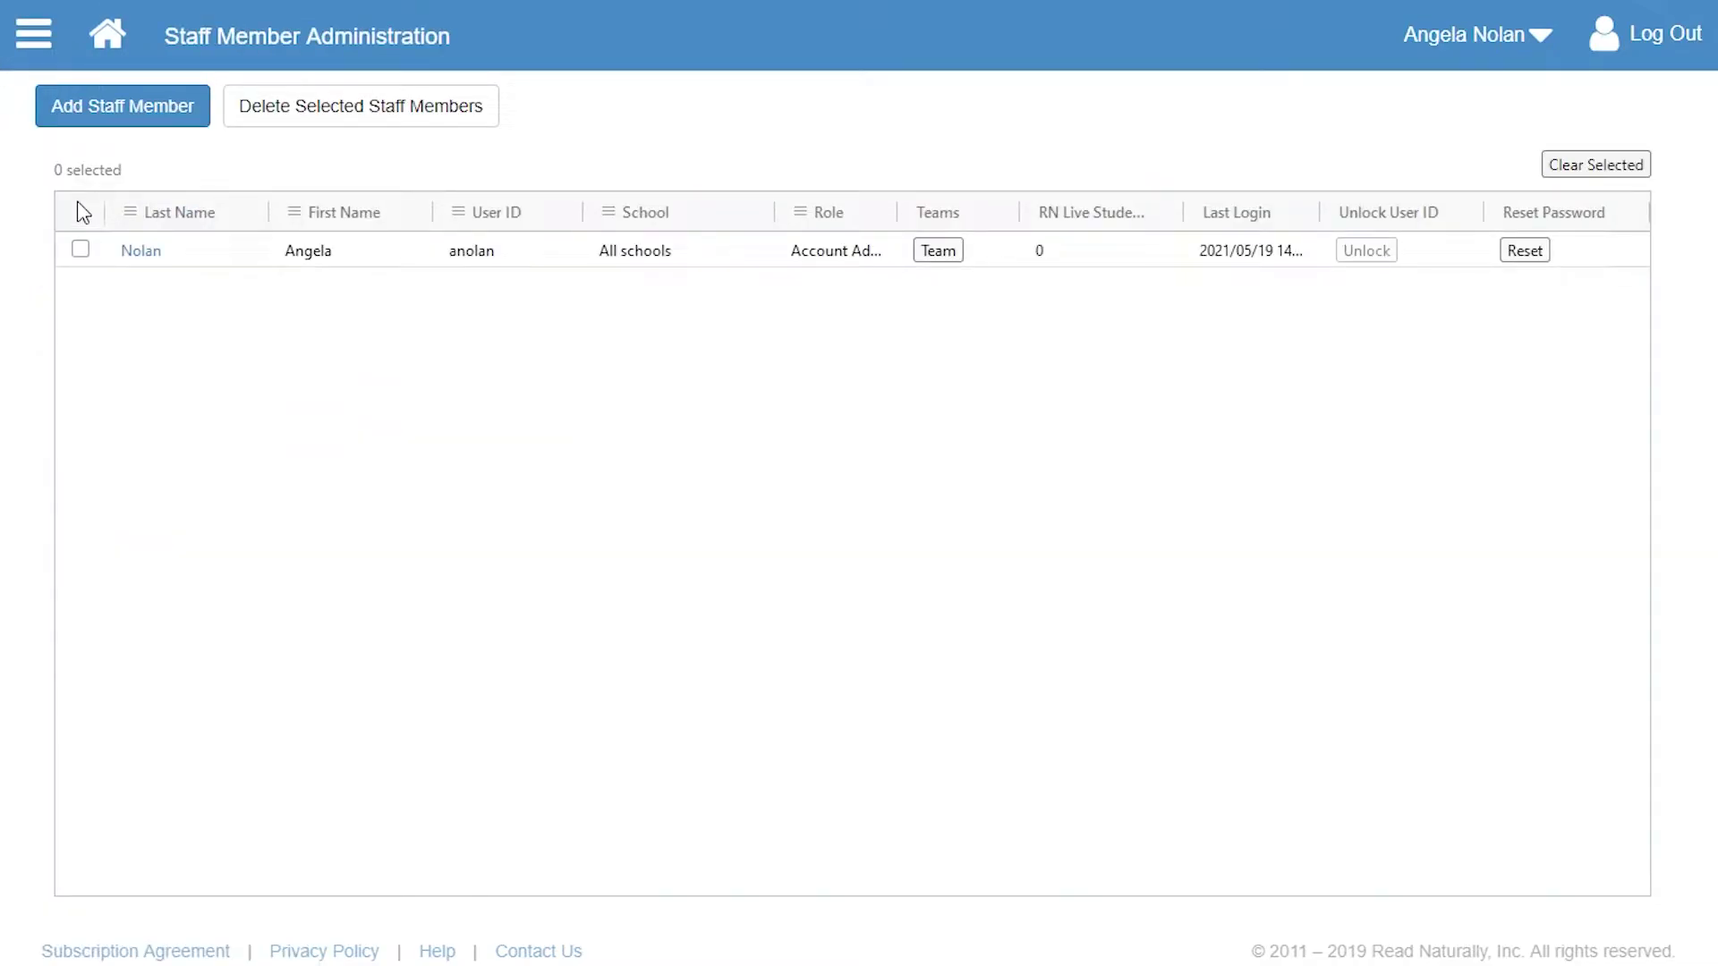
click(115, 111)
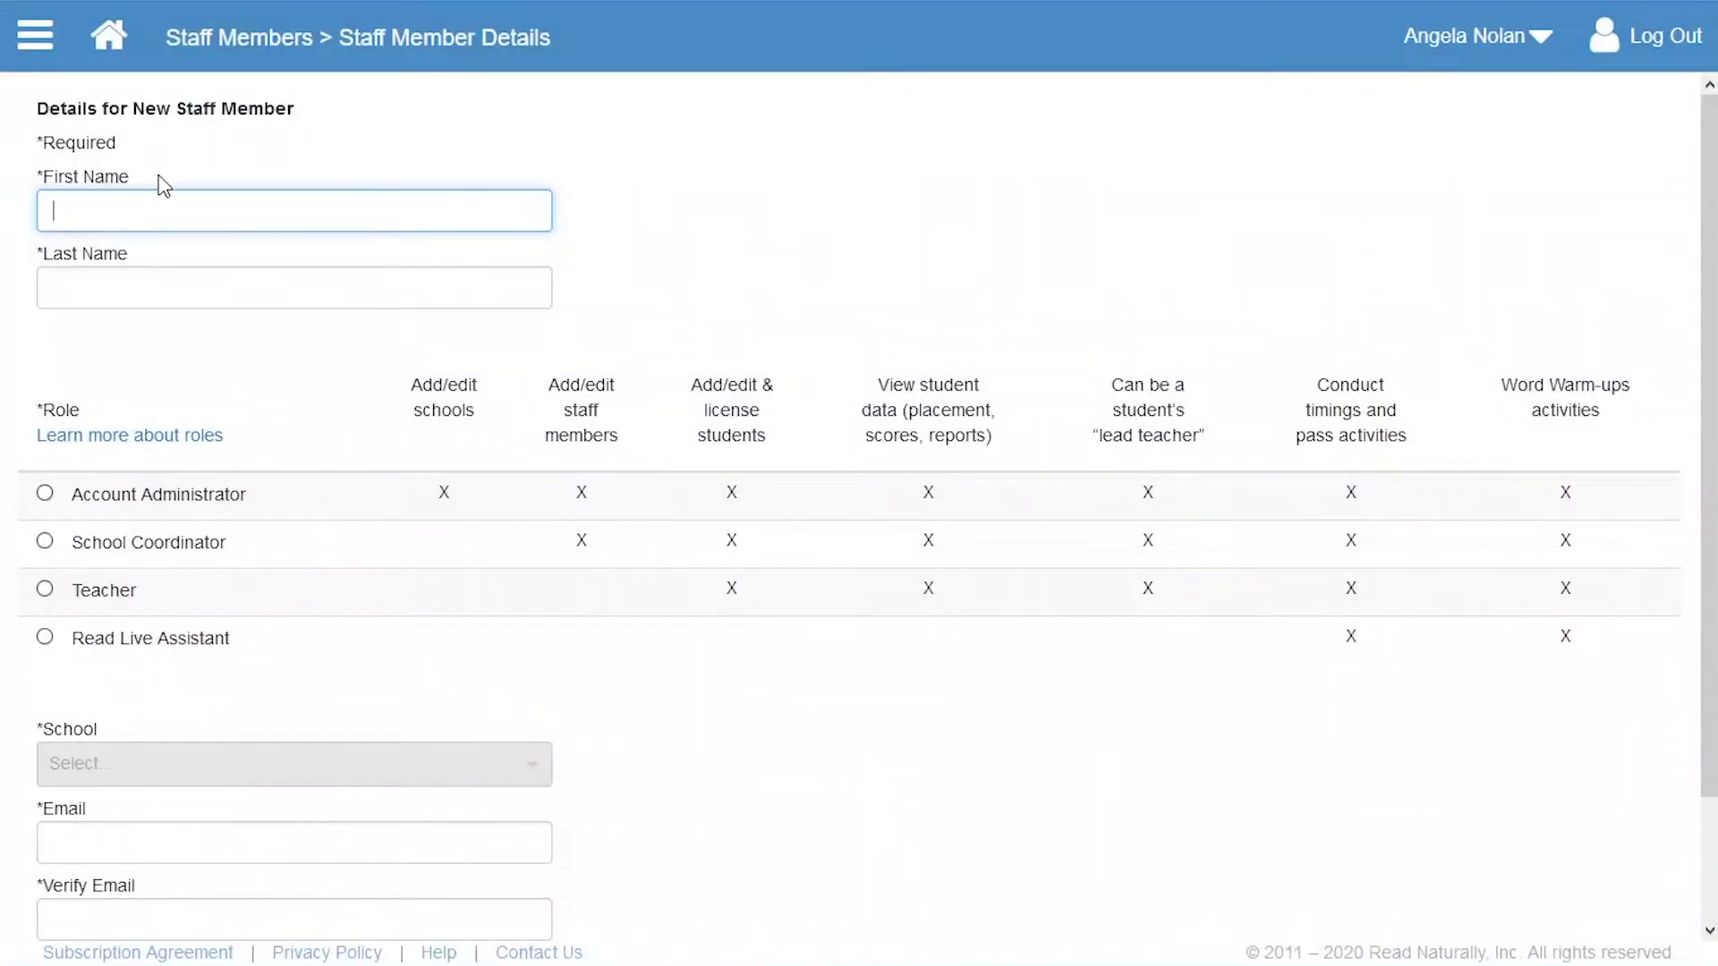
click(251, 285)
click(46, 542)
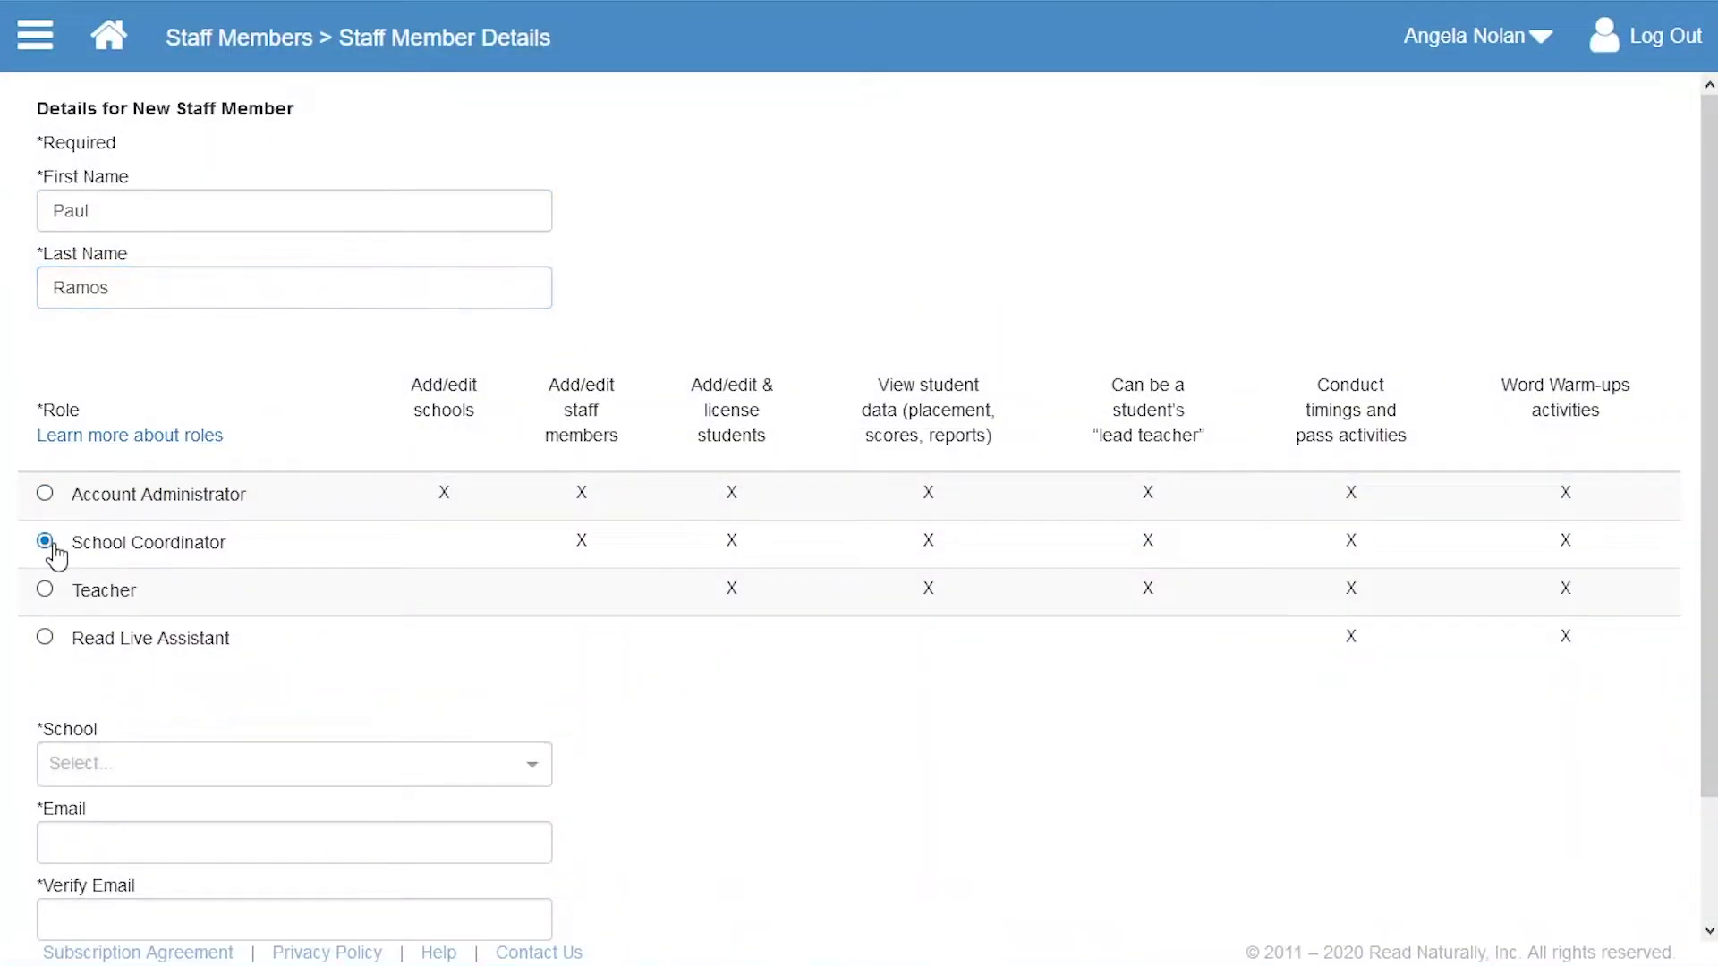
scroll(57, 555, down, 2)
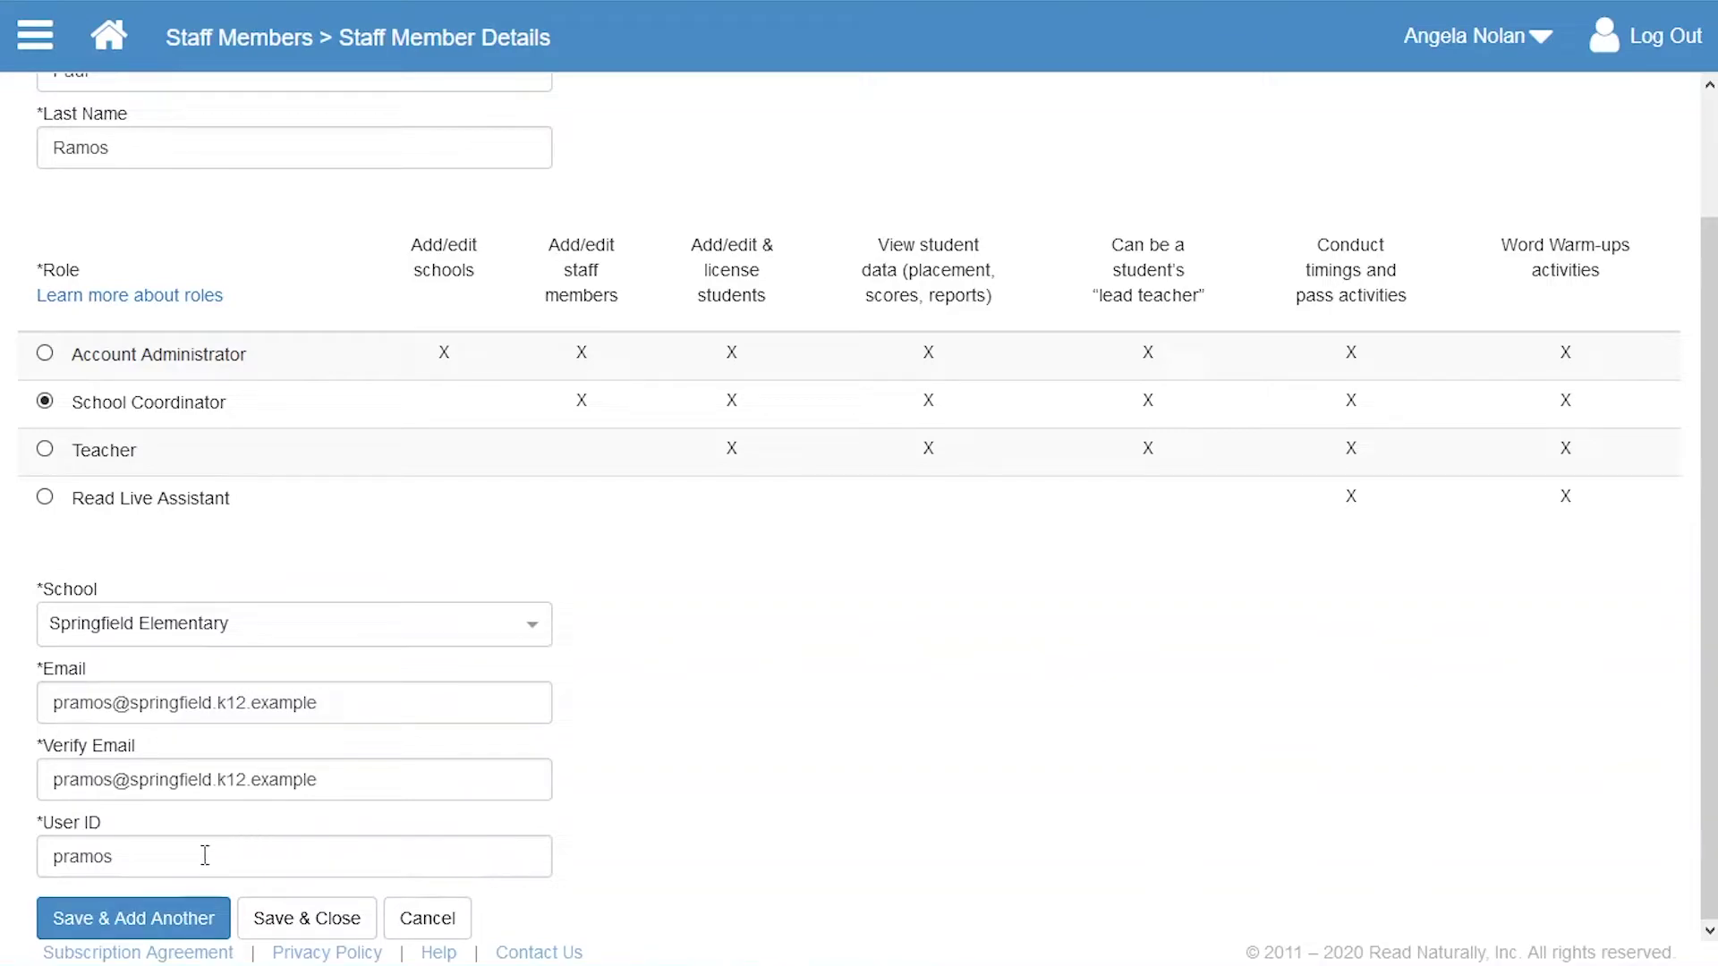
click(147, 905)
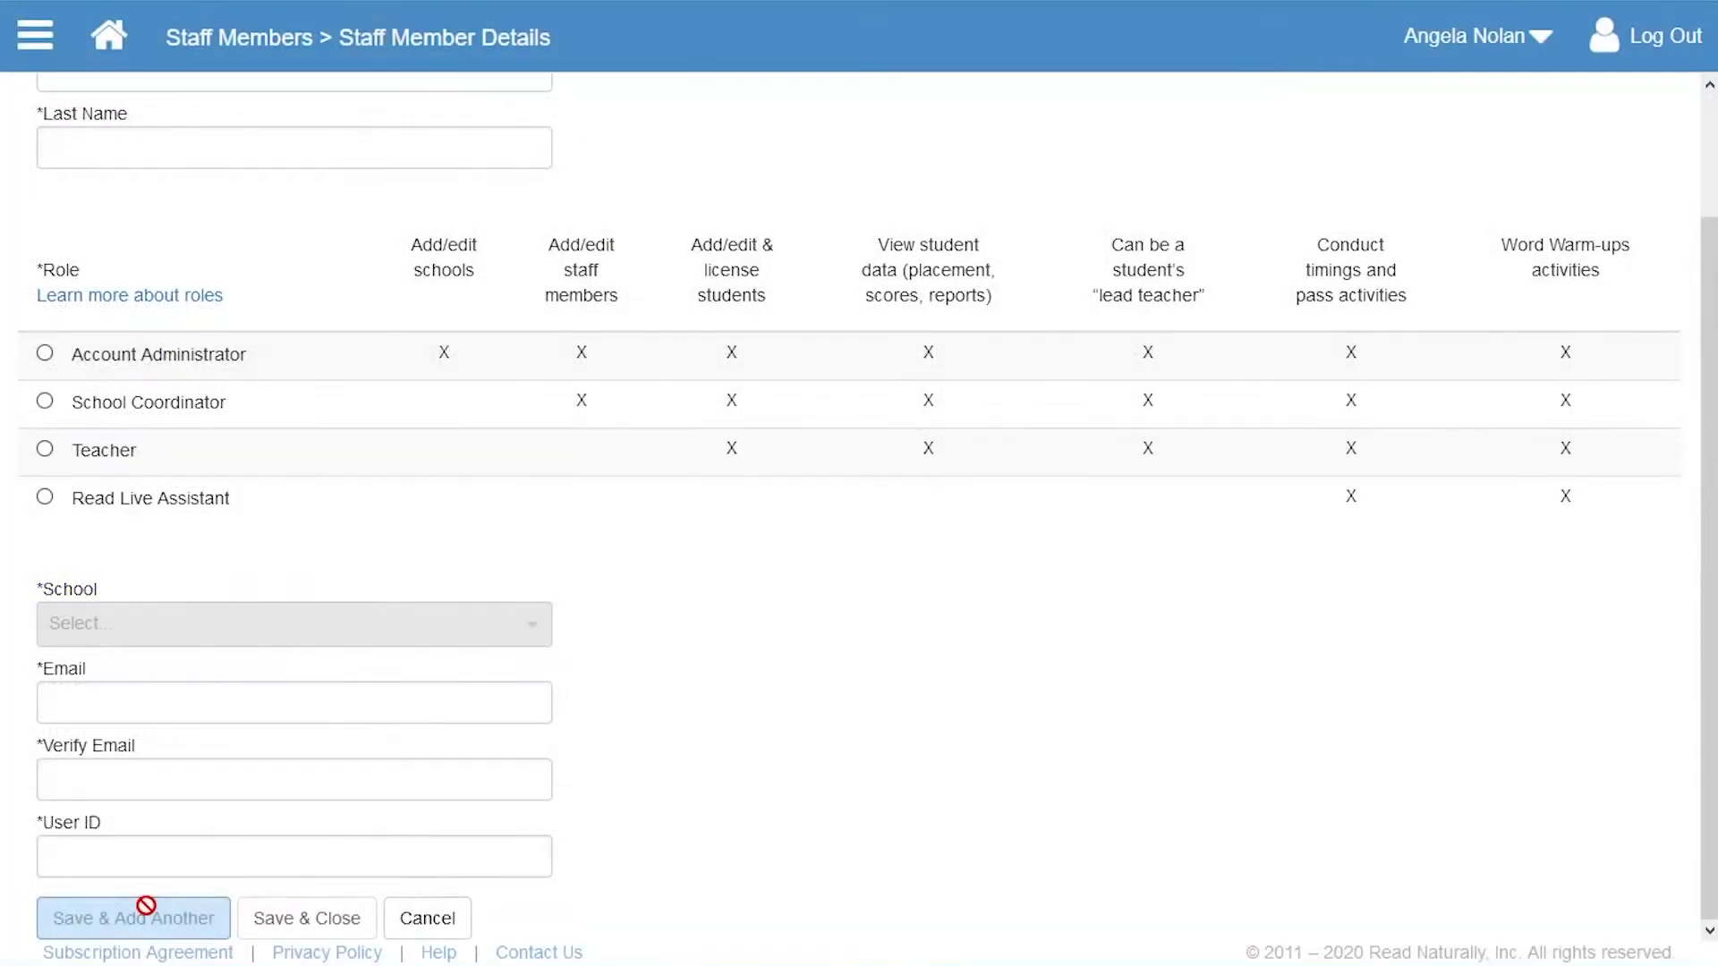
- Enter the new staff member's name and make them a Teacher at Springfield Elementary
scroll(143, 906, up, 2)
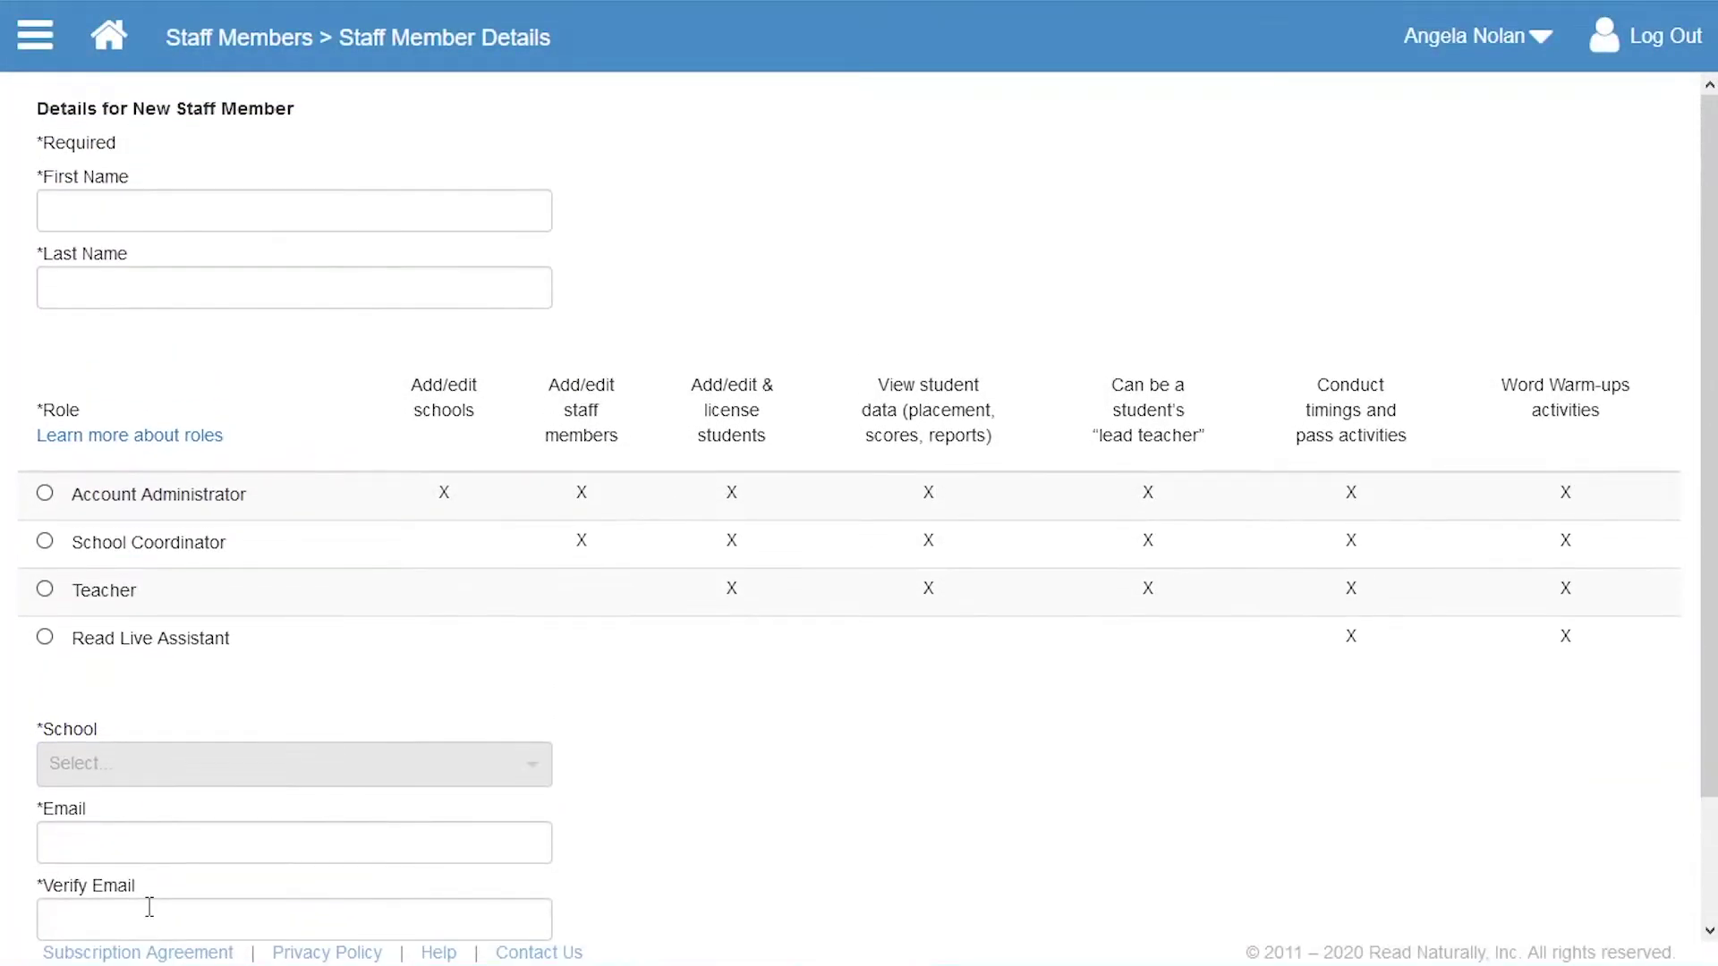
click(223, 197)
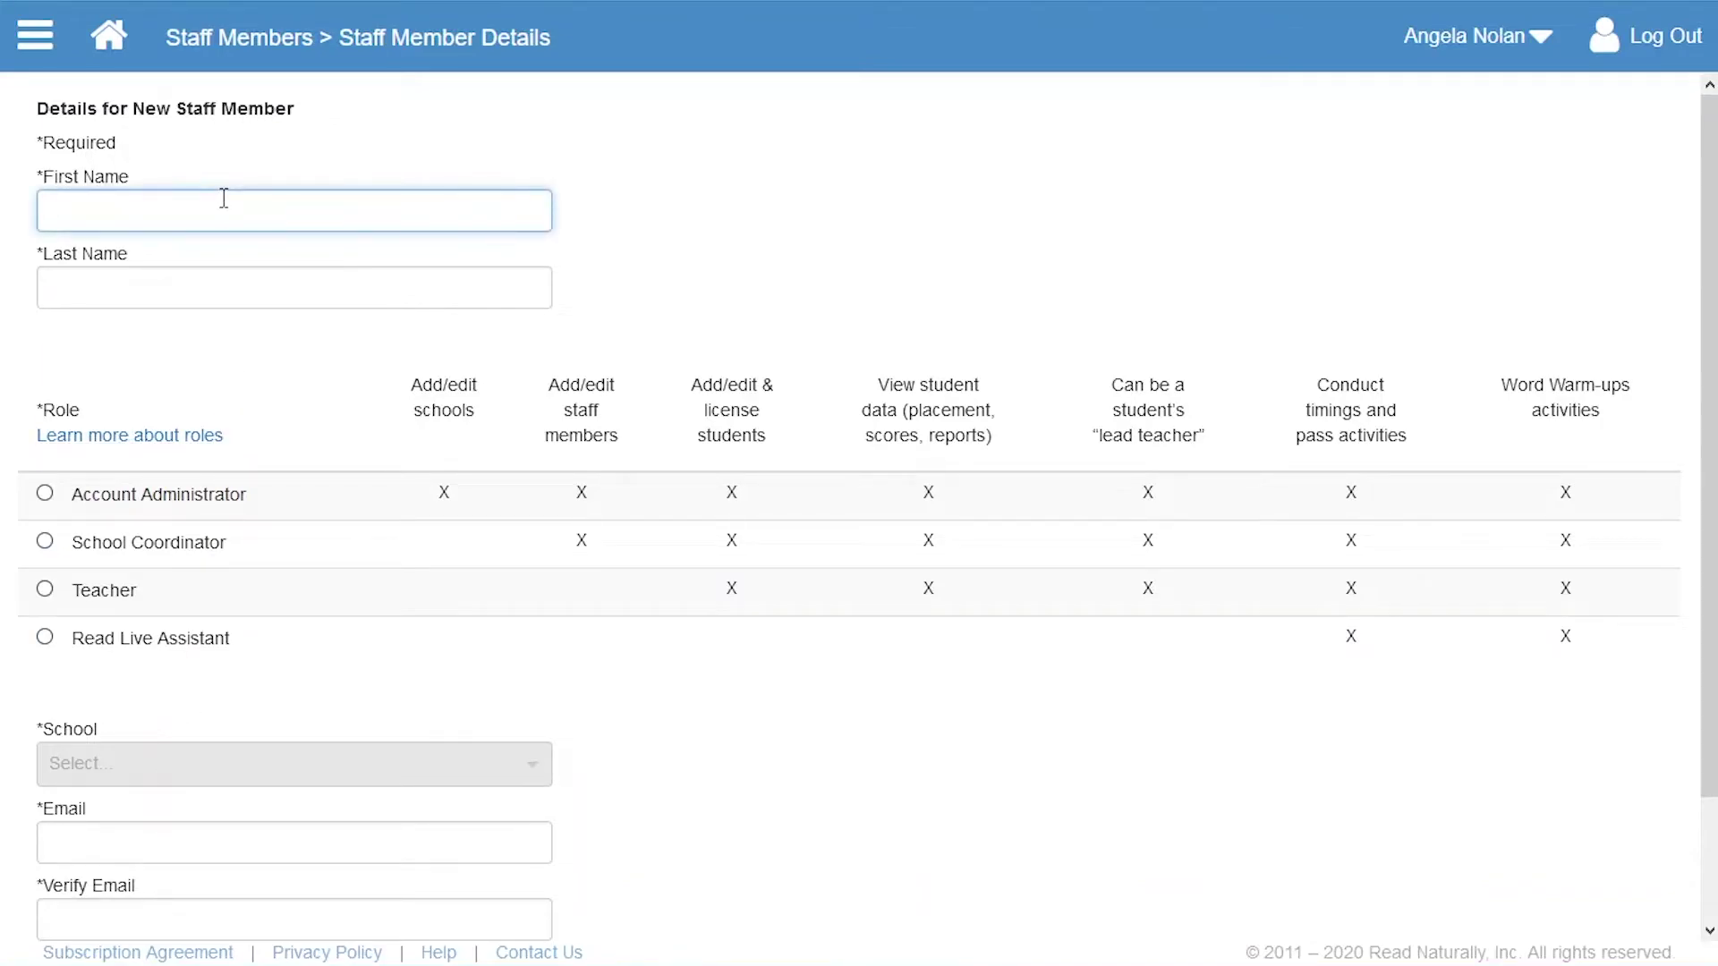
click(238, 295)
click(44, 590)
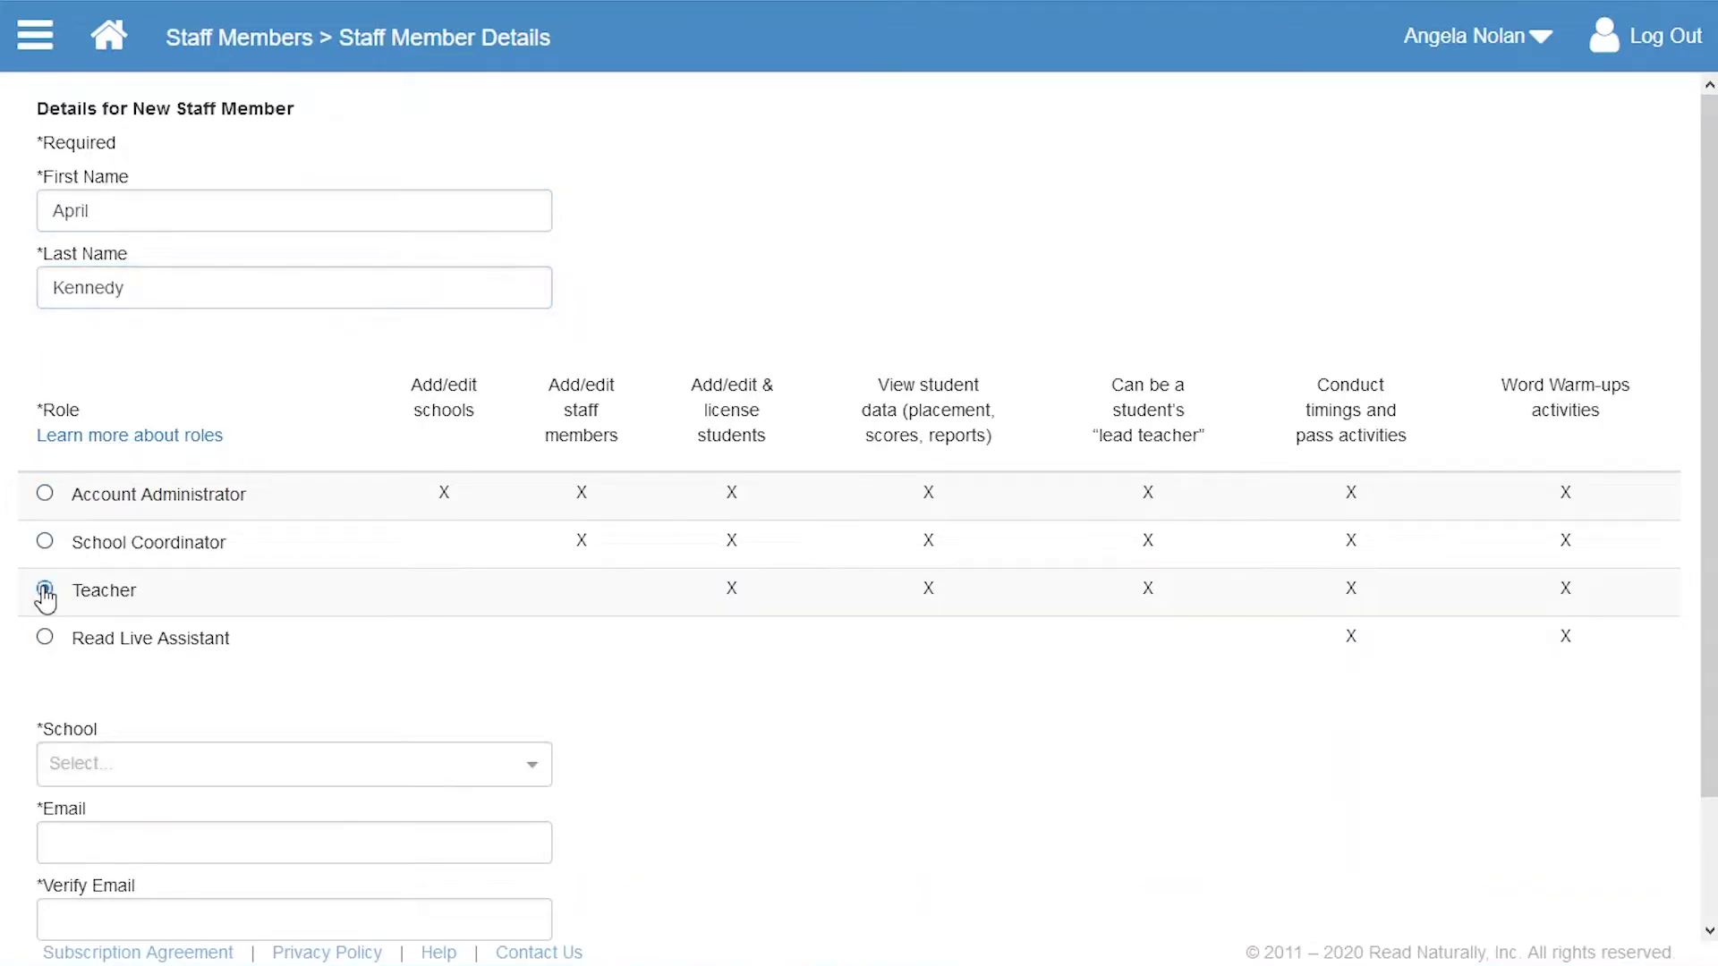
click(215, 763)
click(235, 819)
- Save the teacher, then tick the new coordinator's and teacher's rows in the staff list
scroll(235, 818, down, 2)
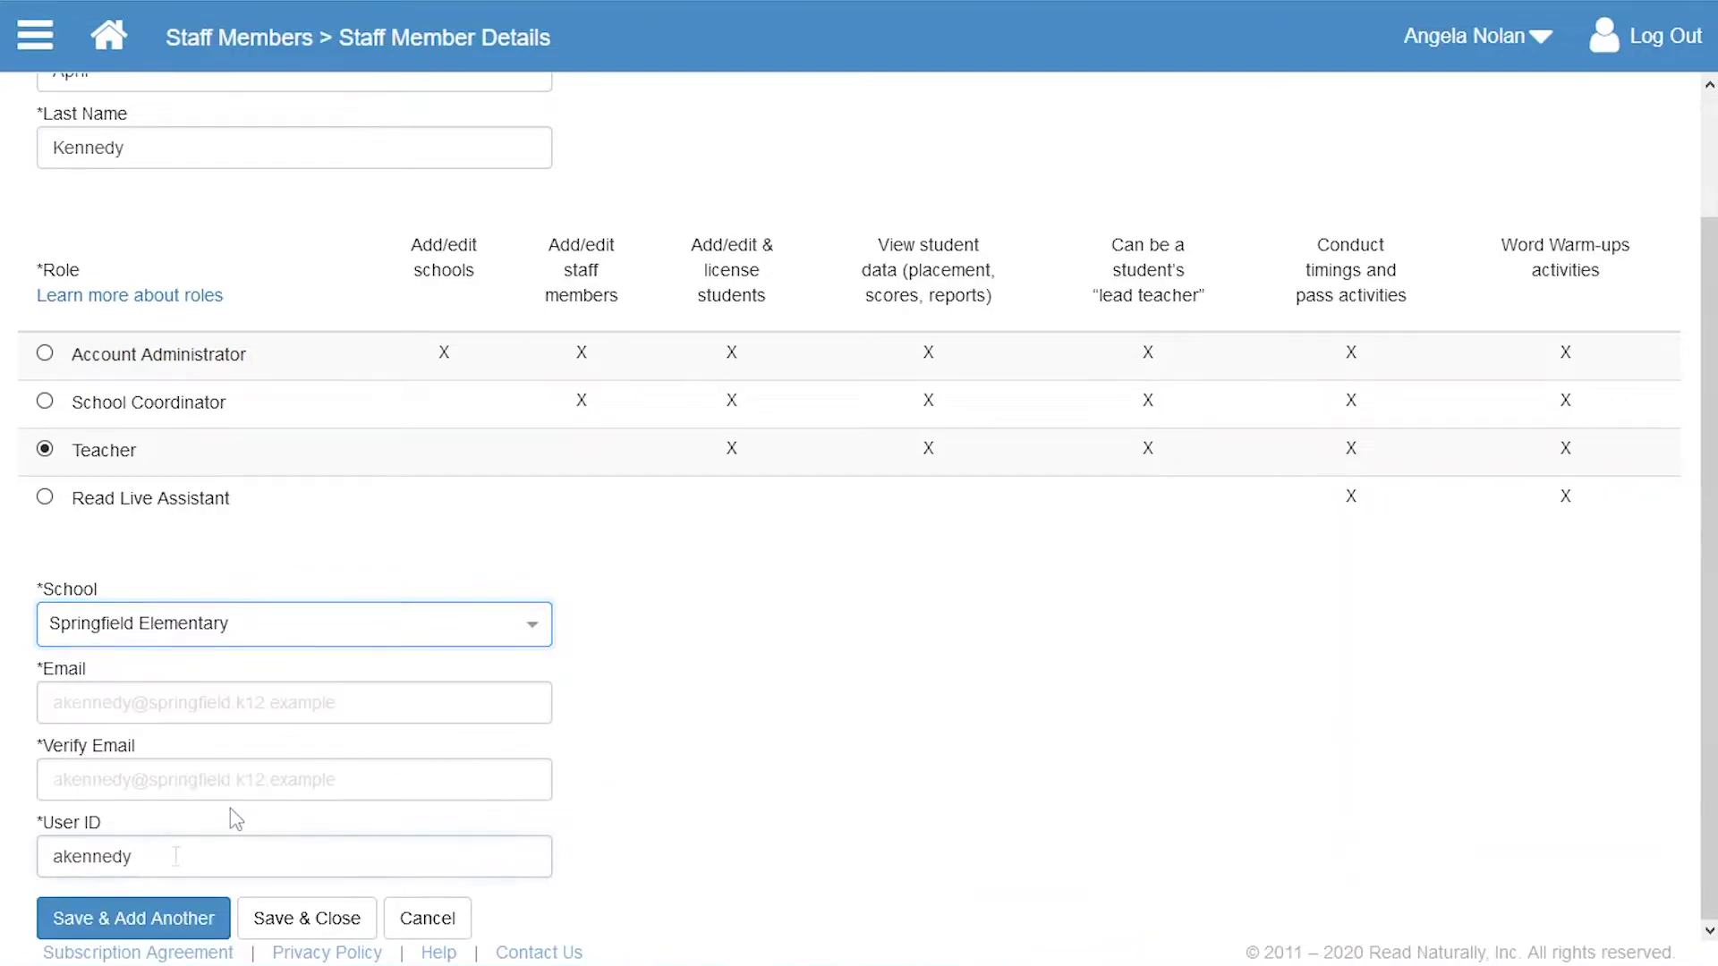
click(177, 857)
click(309, 917)
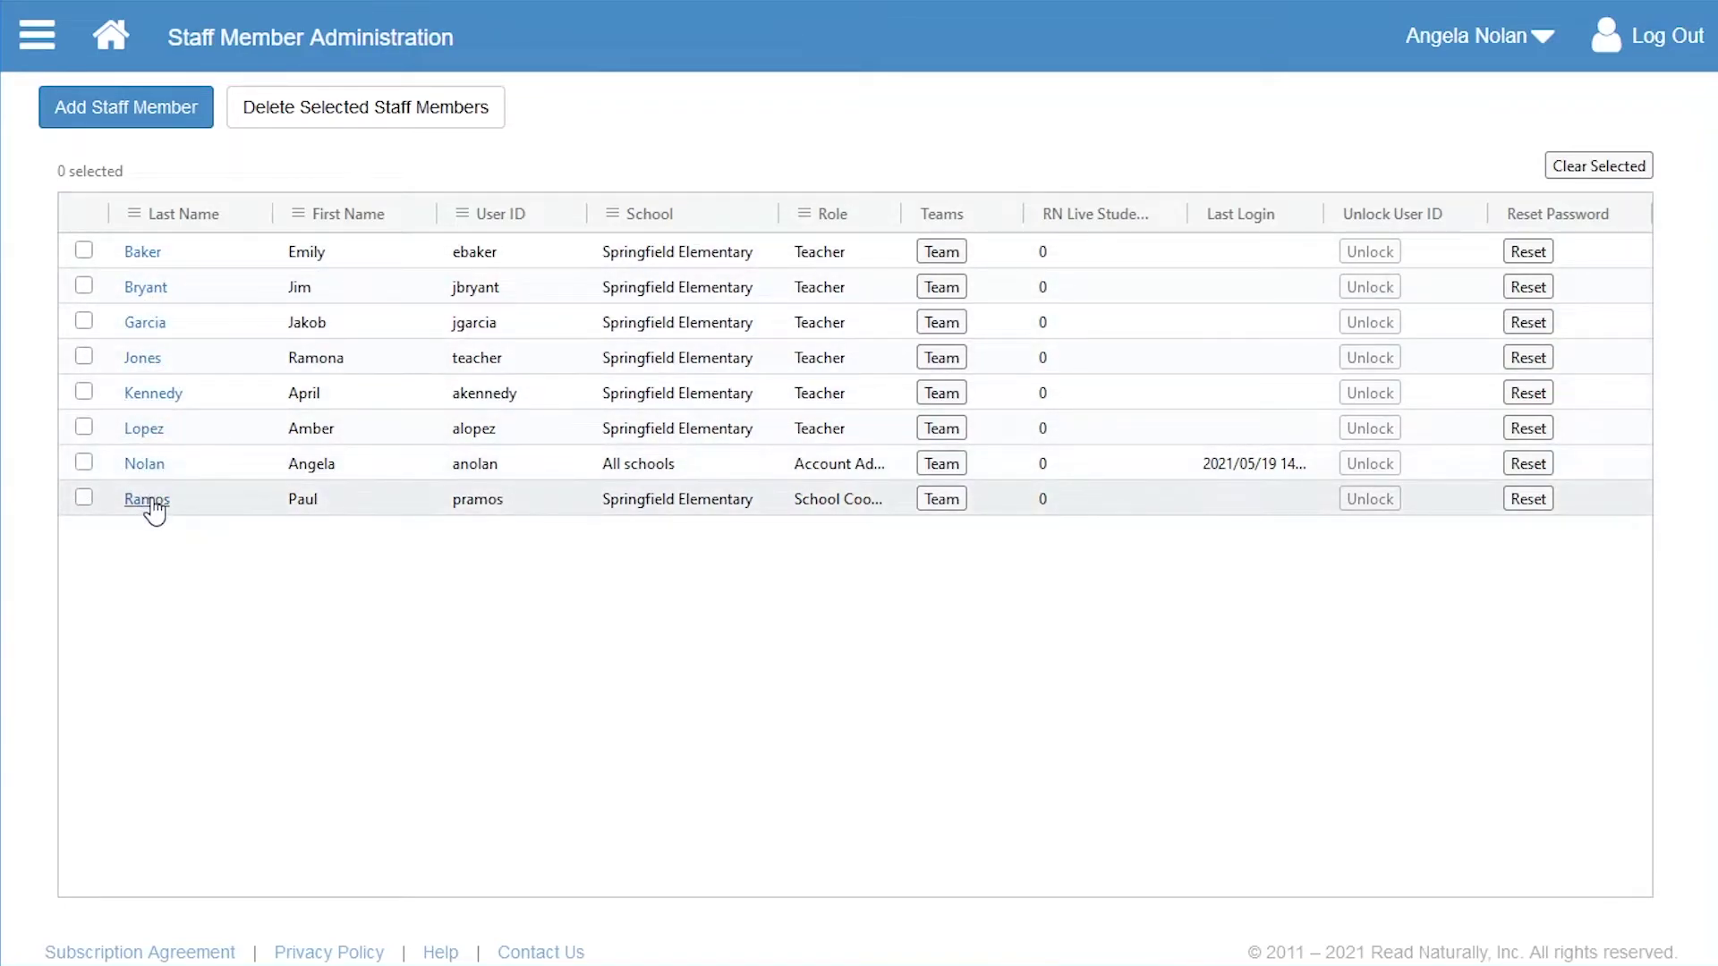
click(83, 499)
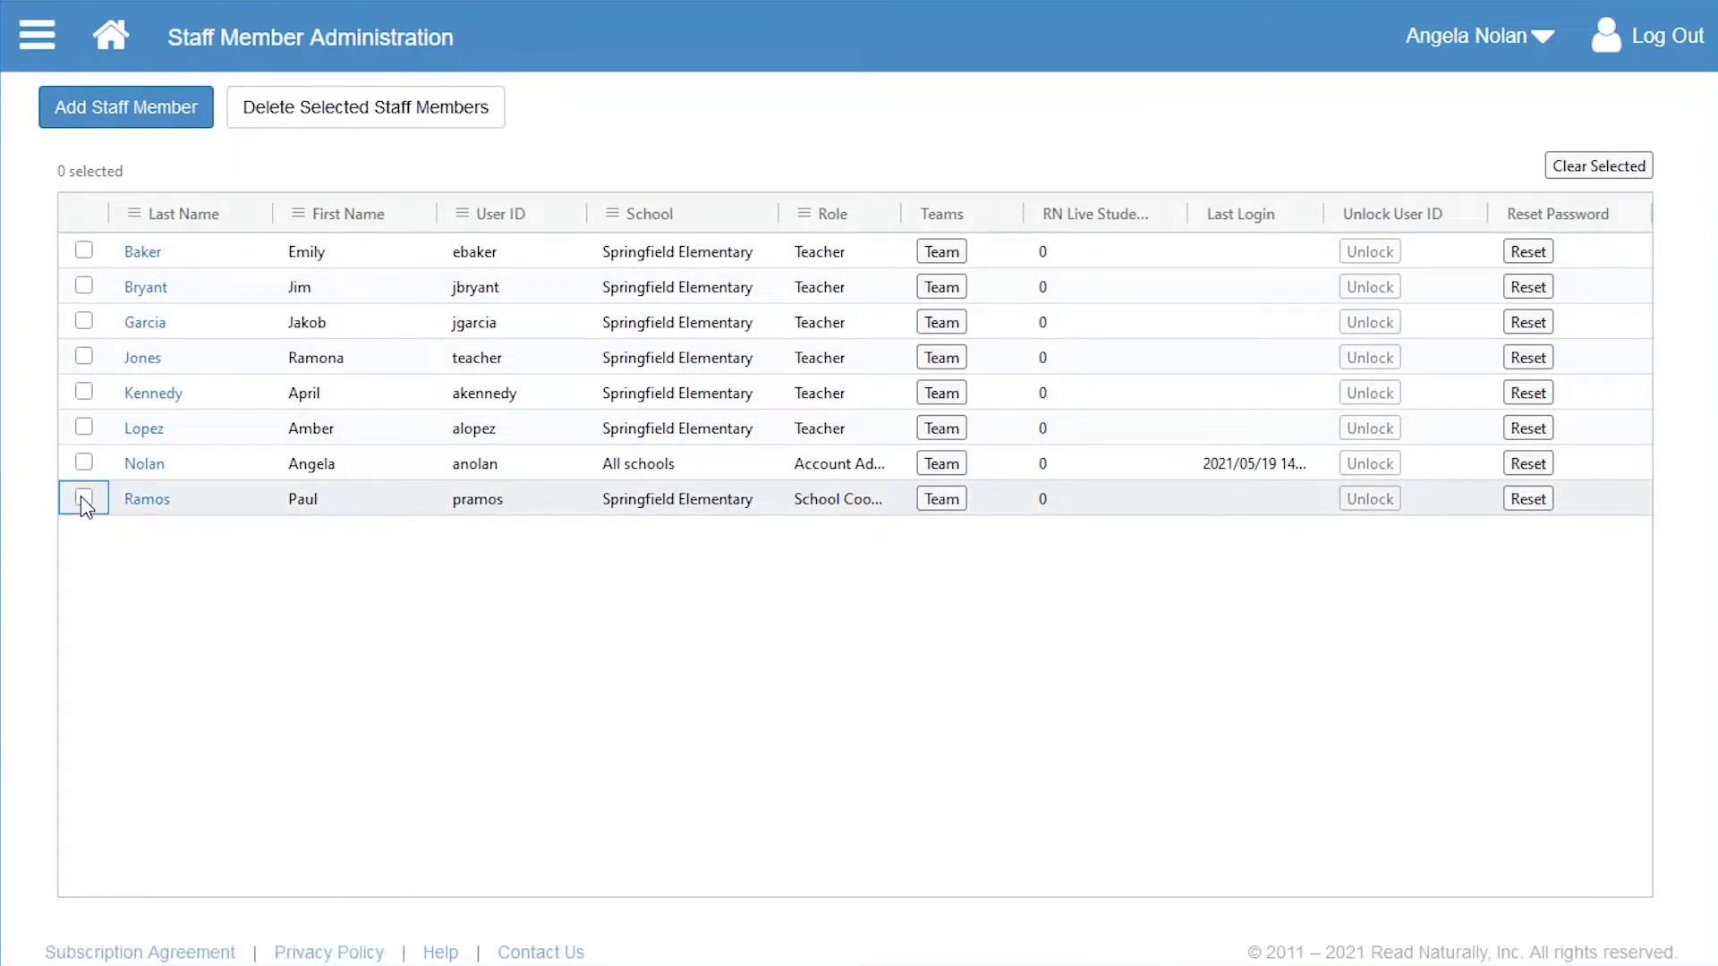
click(84, 393)
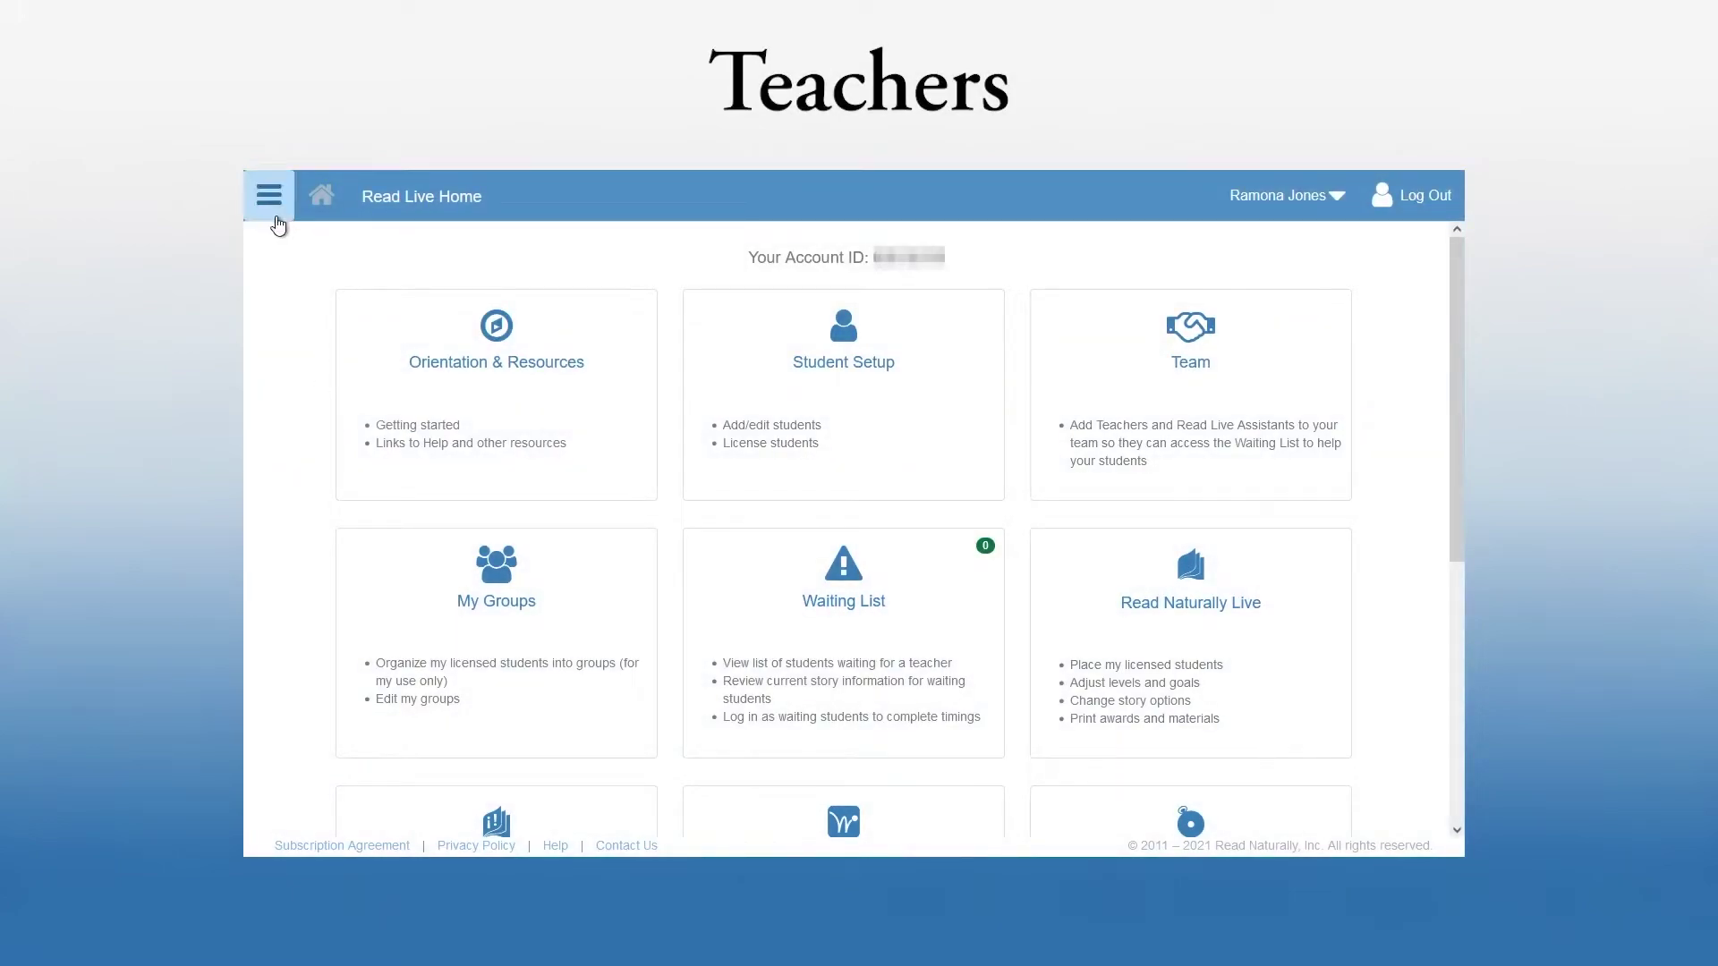
- Open the teacher's Student Setup page, then switch to Student Administration
click(269, 204)
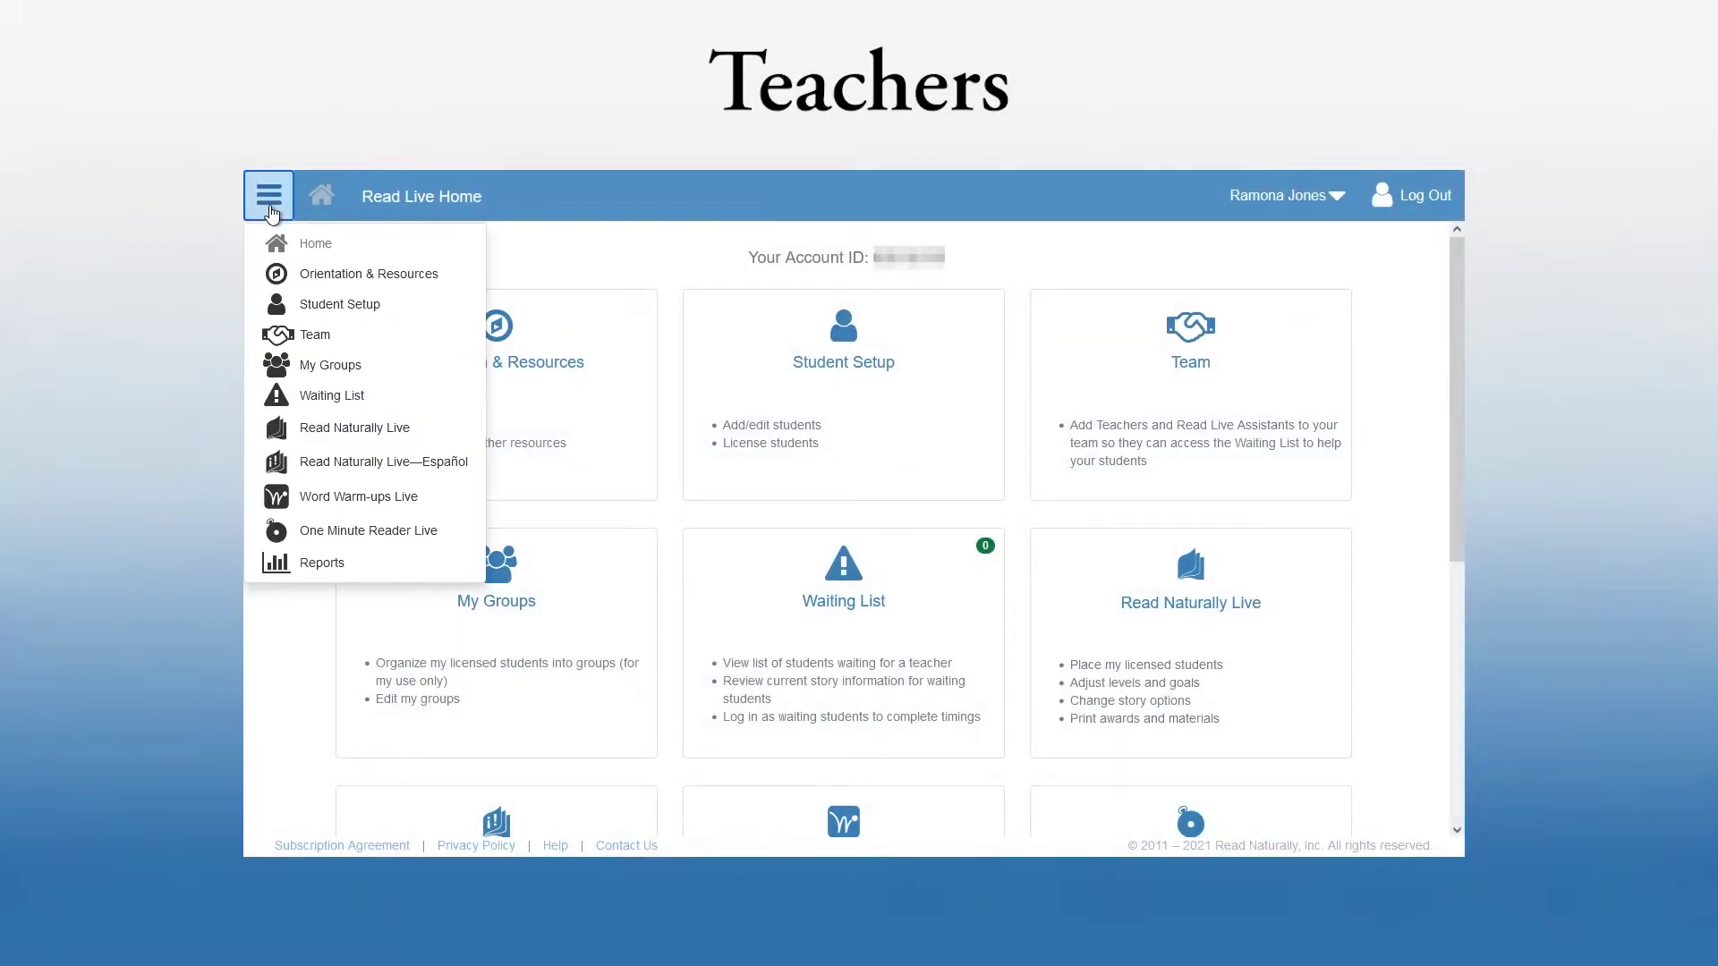
click(322, 309)
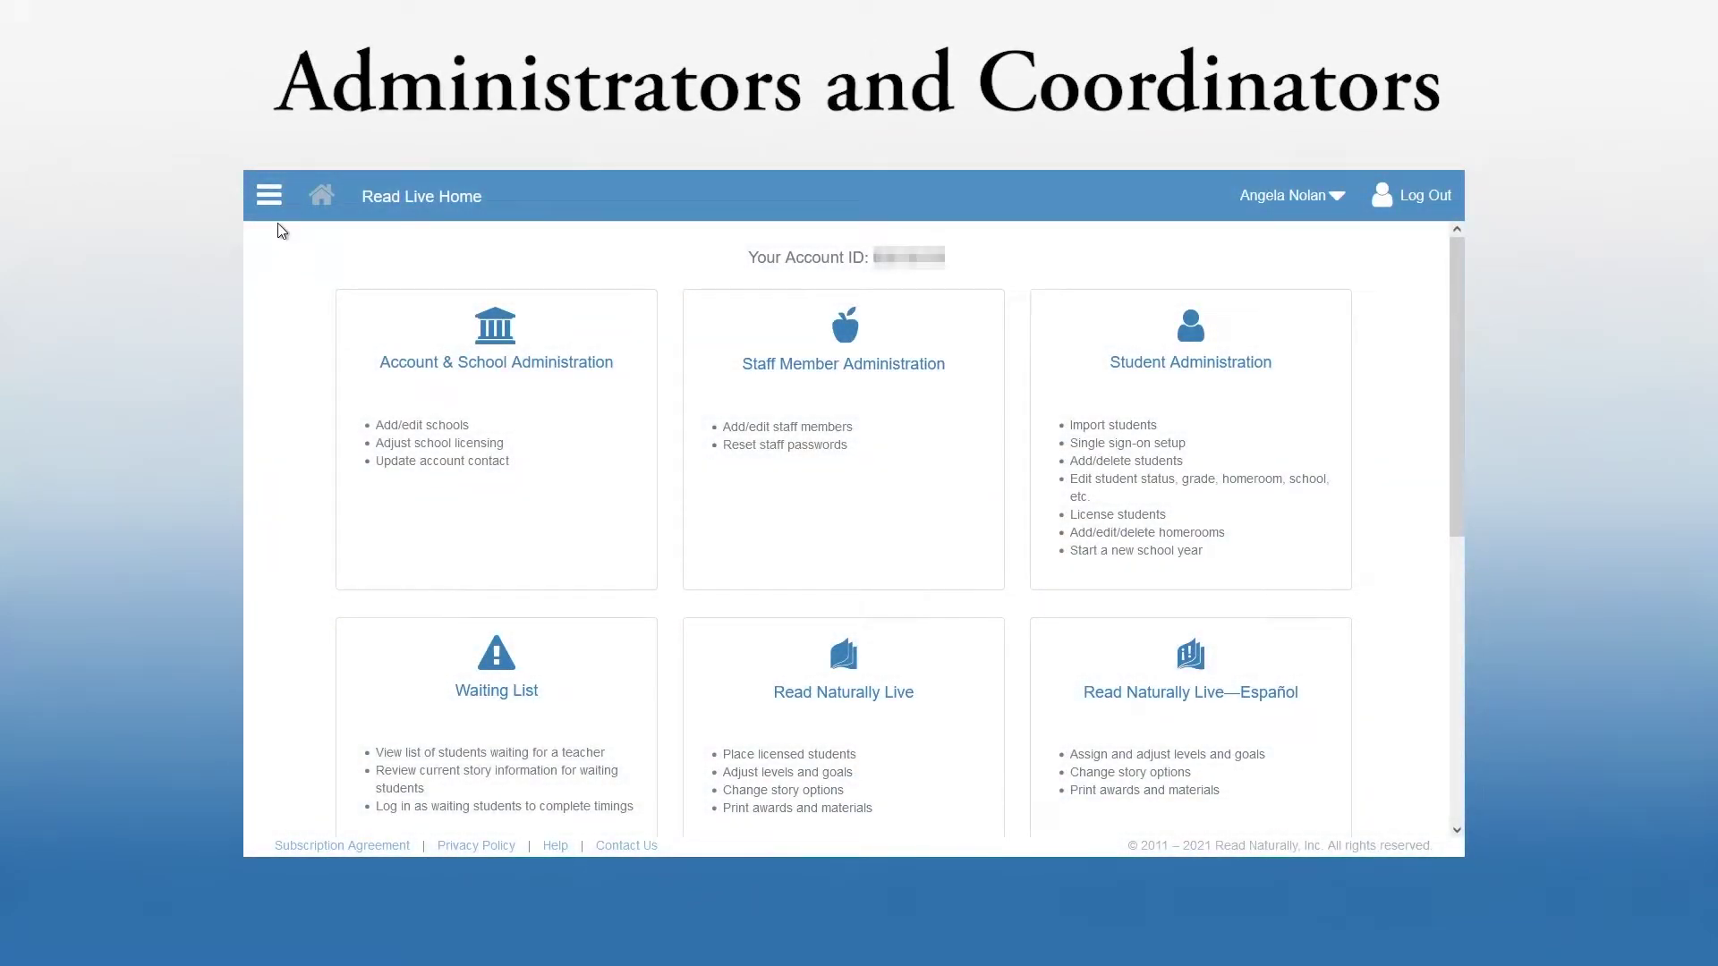
click(269, 195)
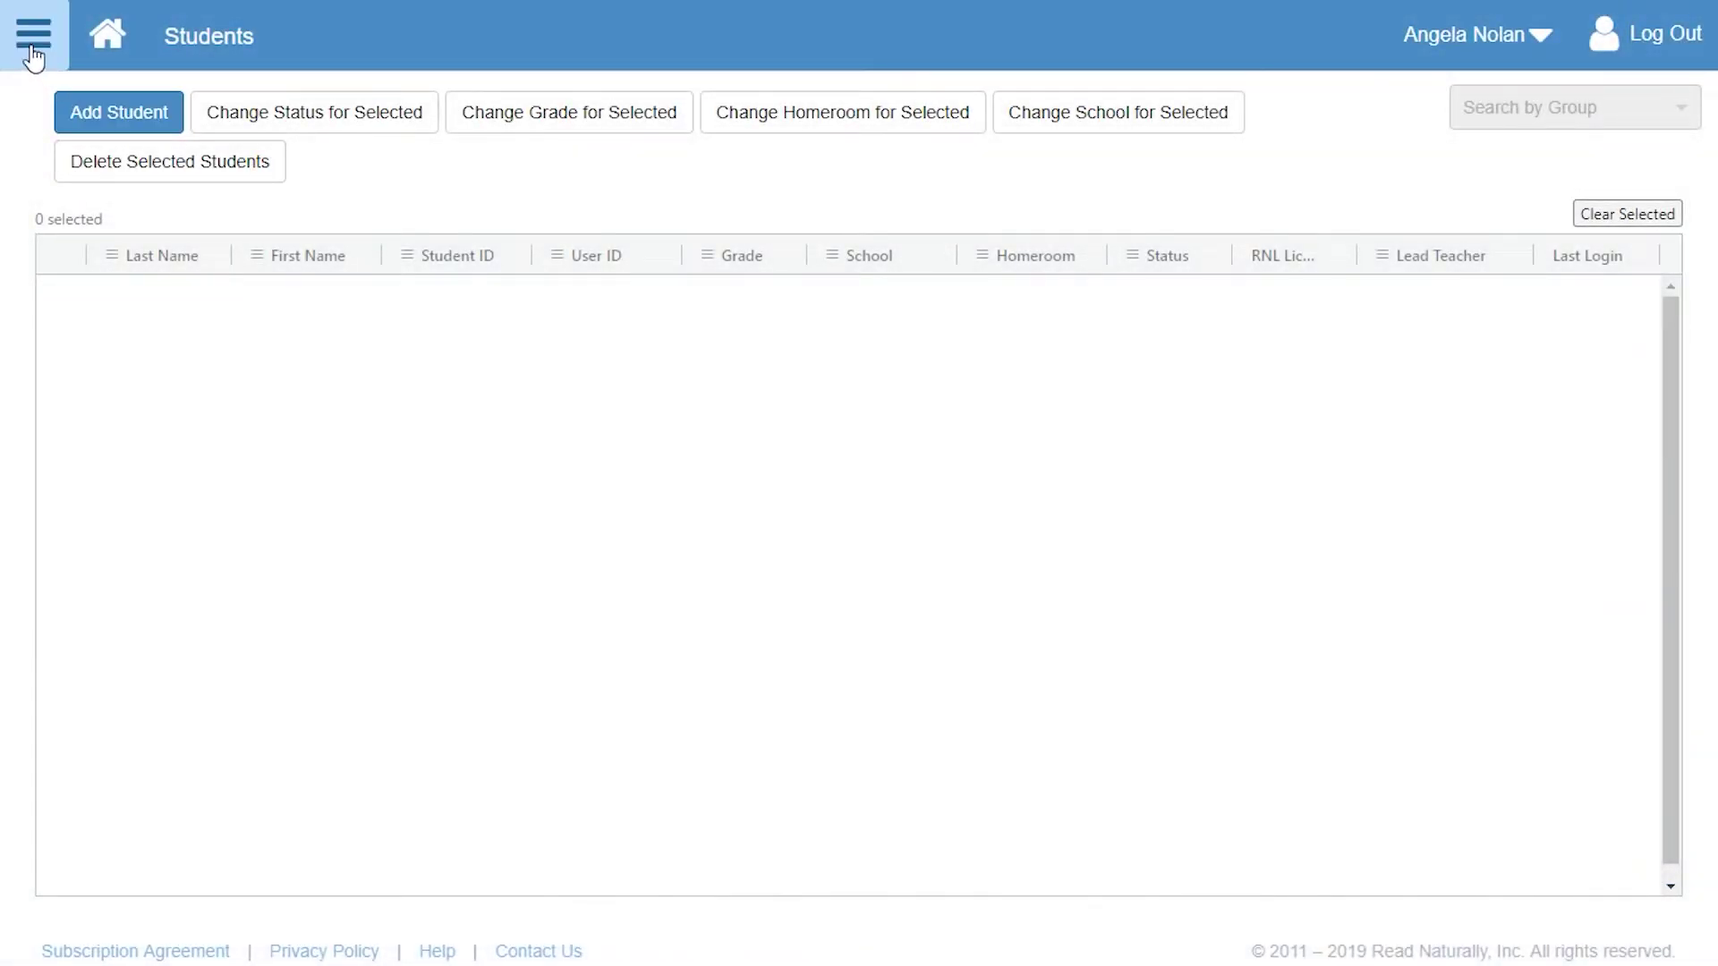
- Go to Student Administration from the menu and open Student Import
click(40, 51)
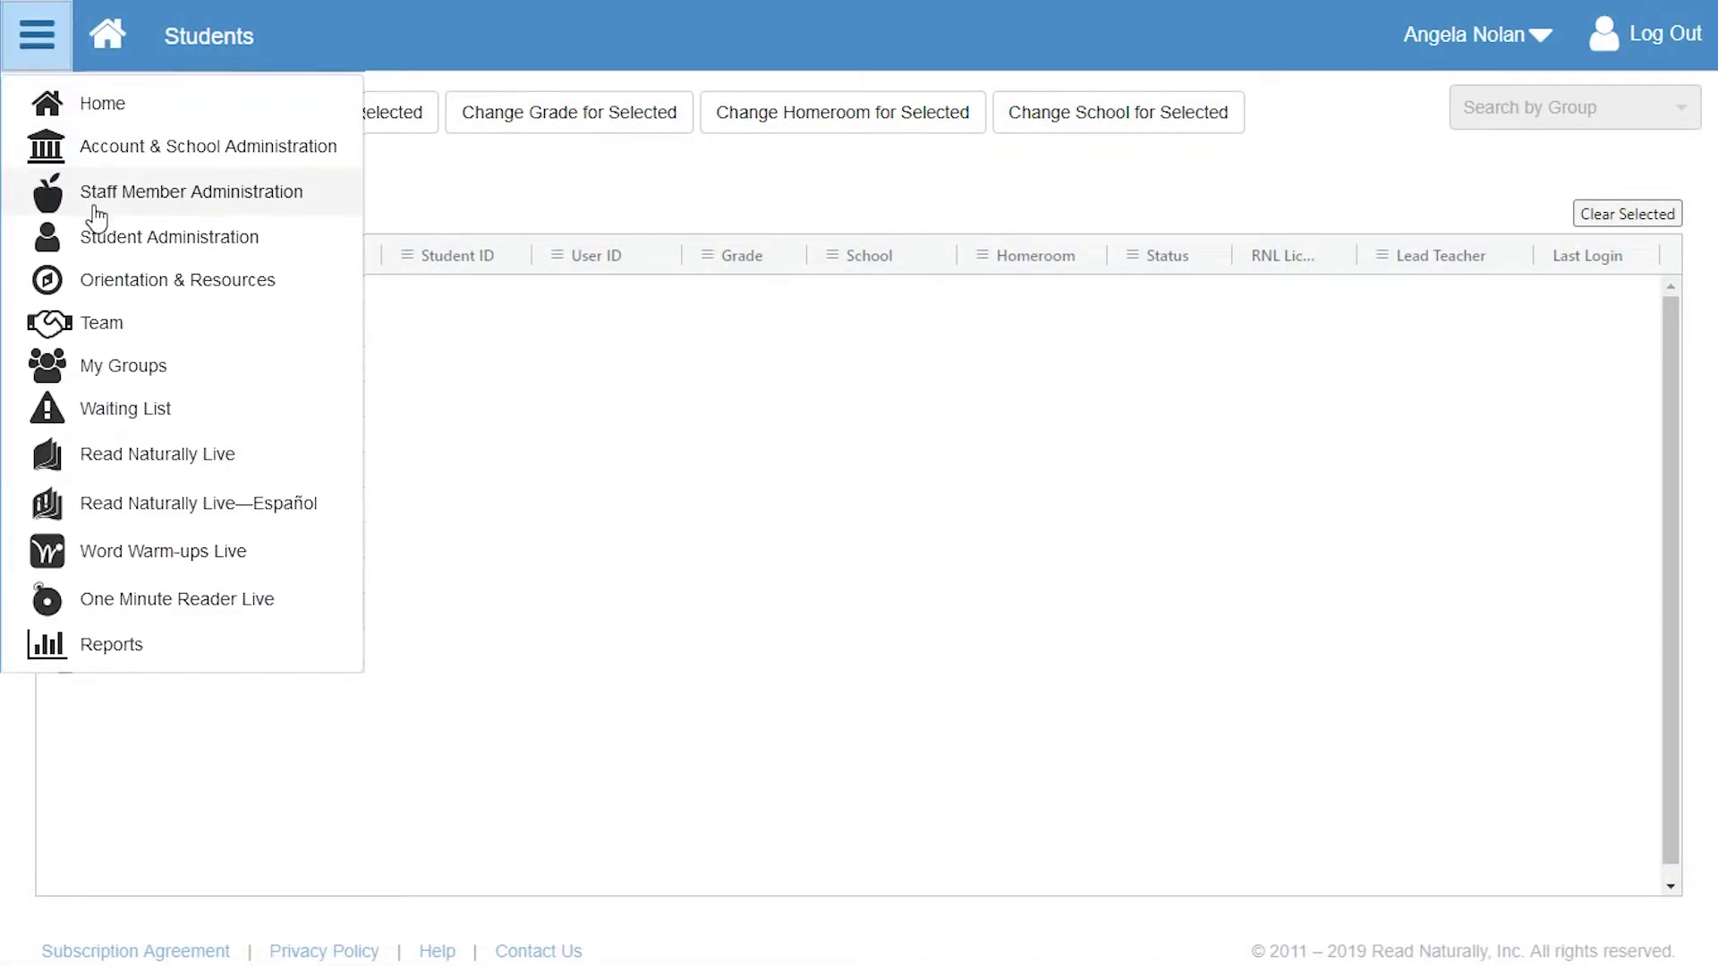
click(92, 237)
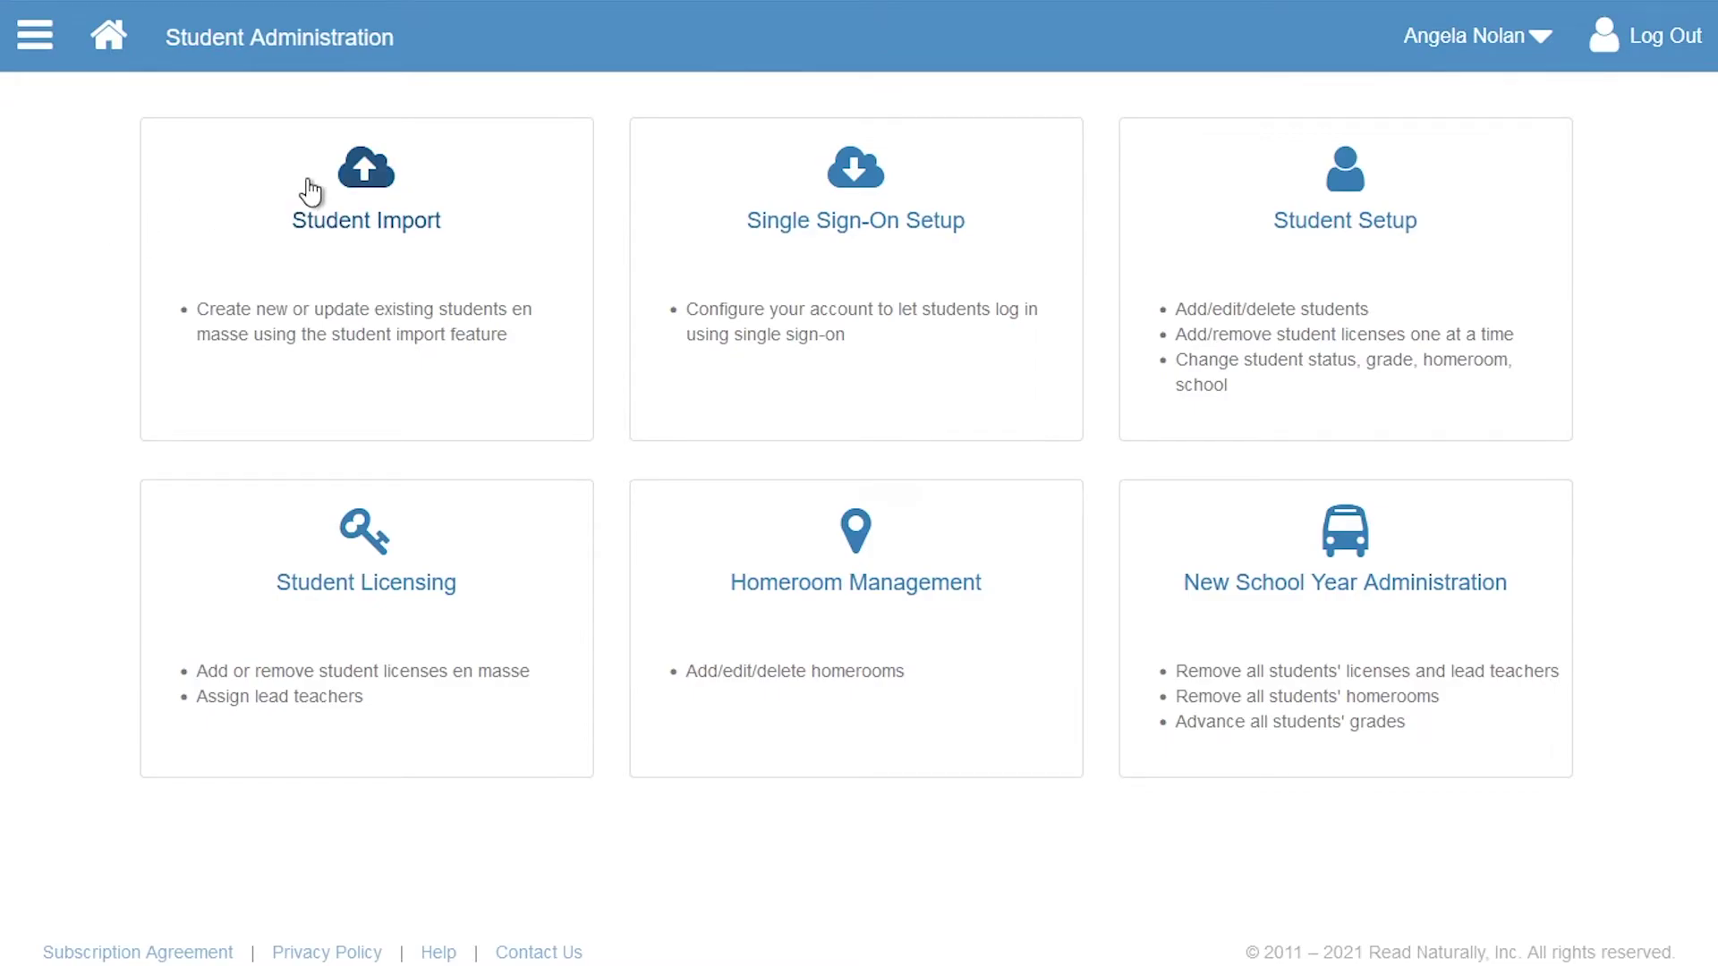
click(352, 188)
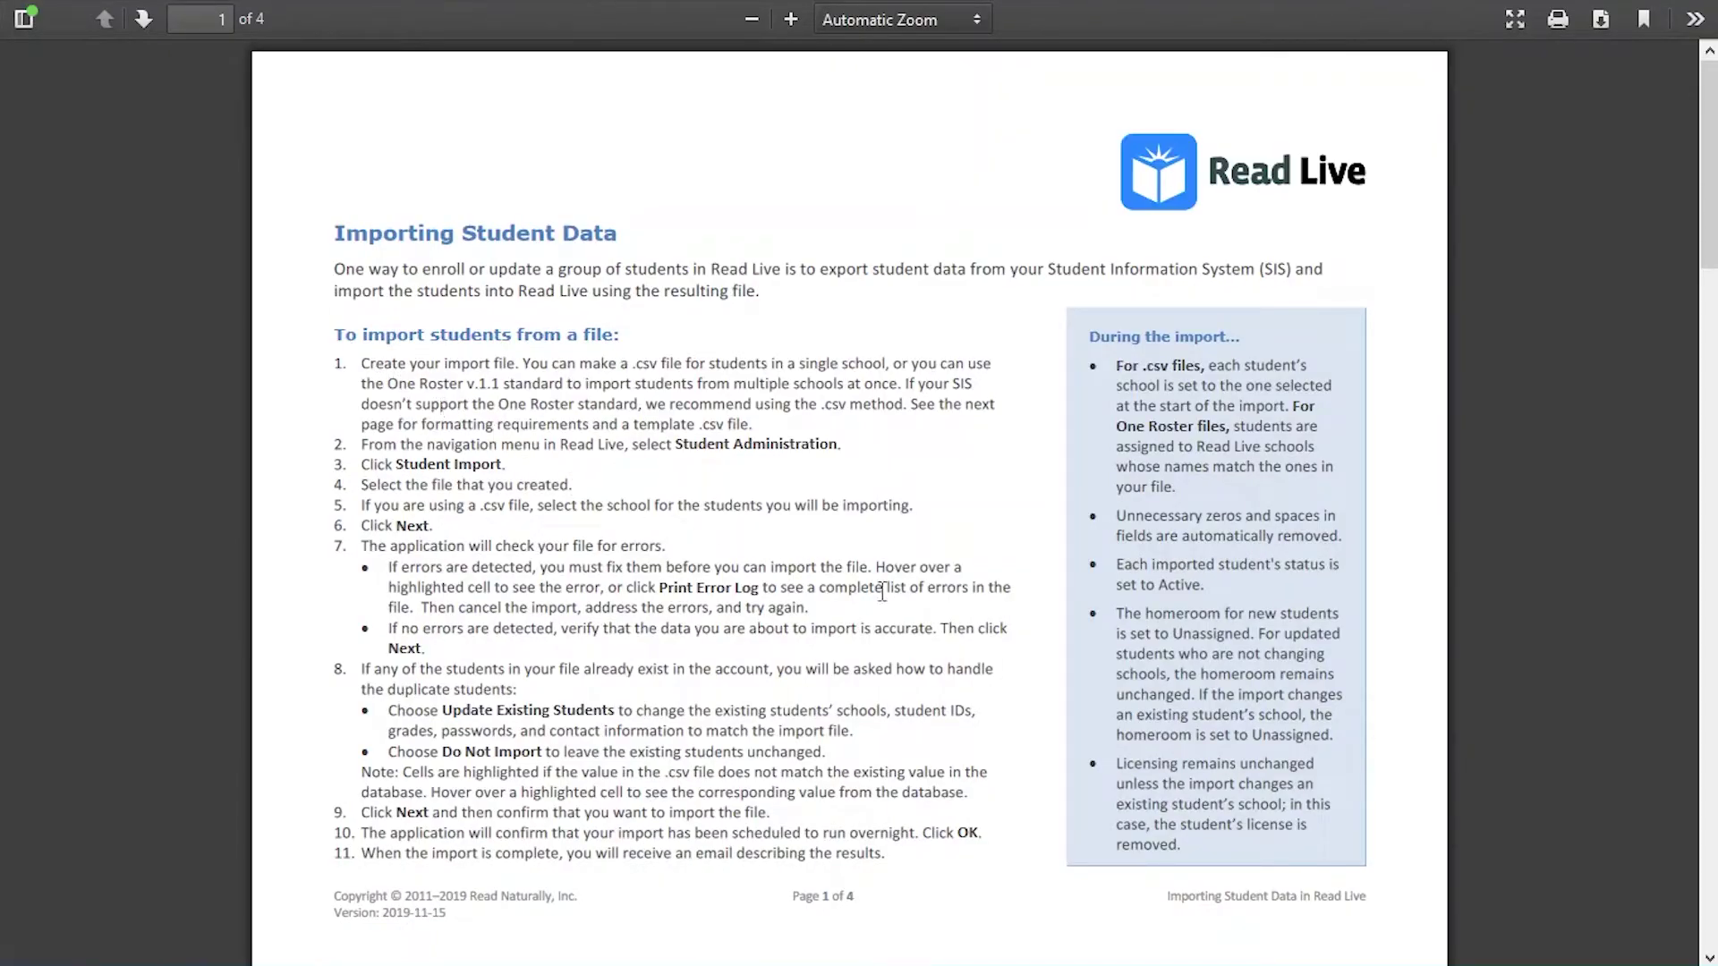
- Page through the Importing Student Data guide down to page 4
click(1698, 765)
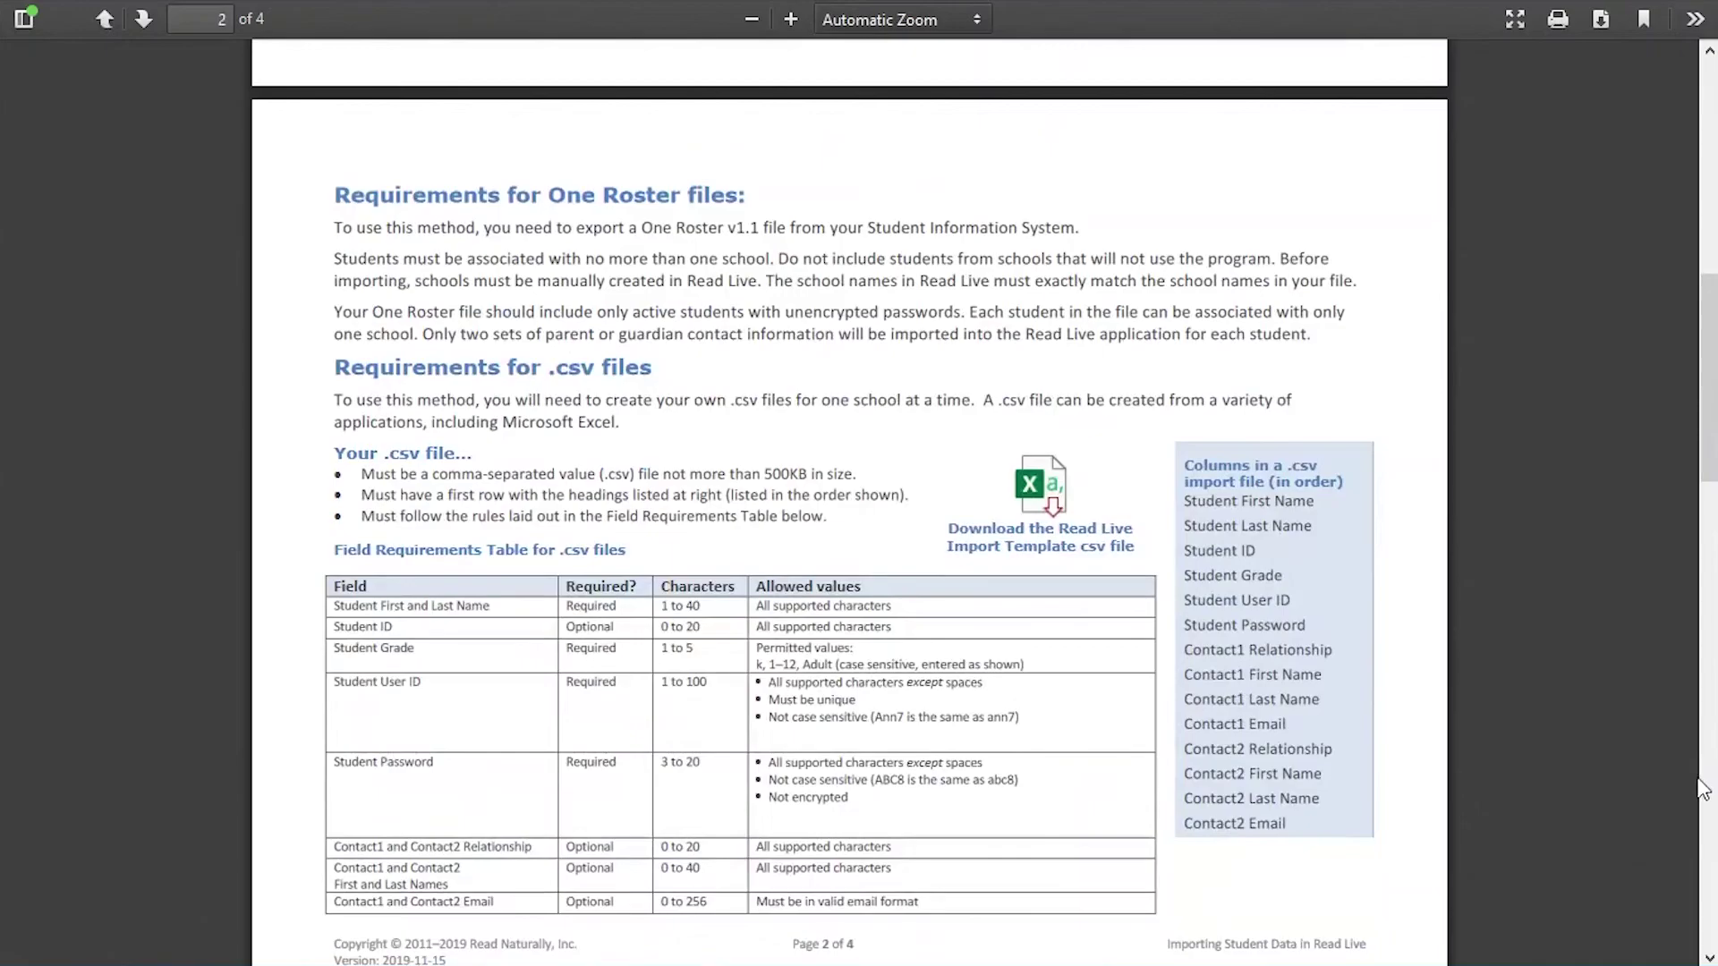
click(1711, 862)
click(1711, 868)
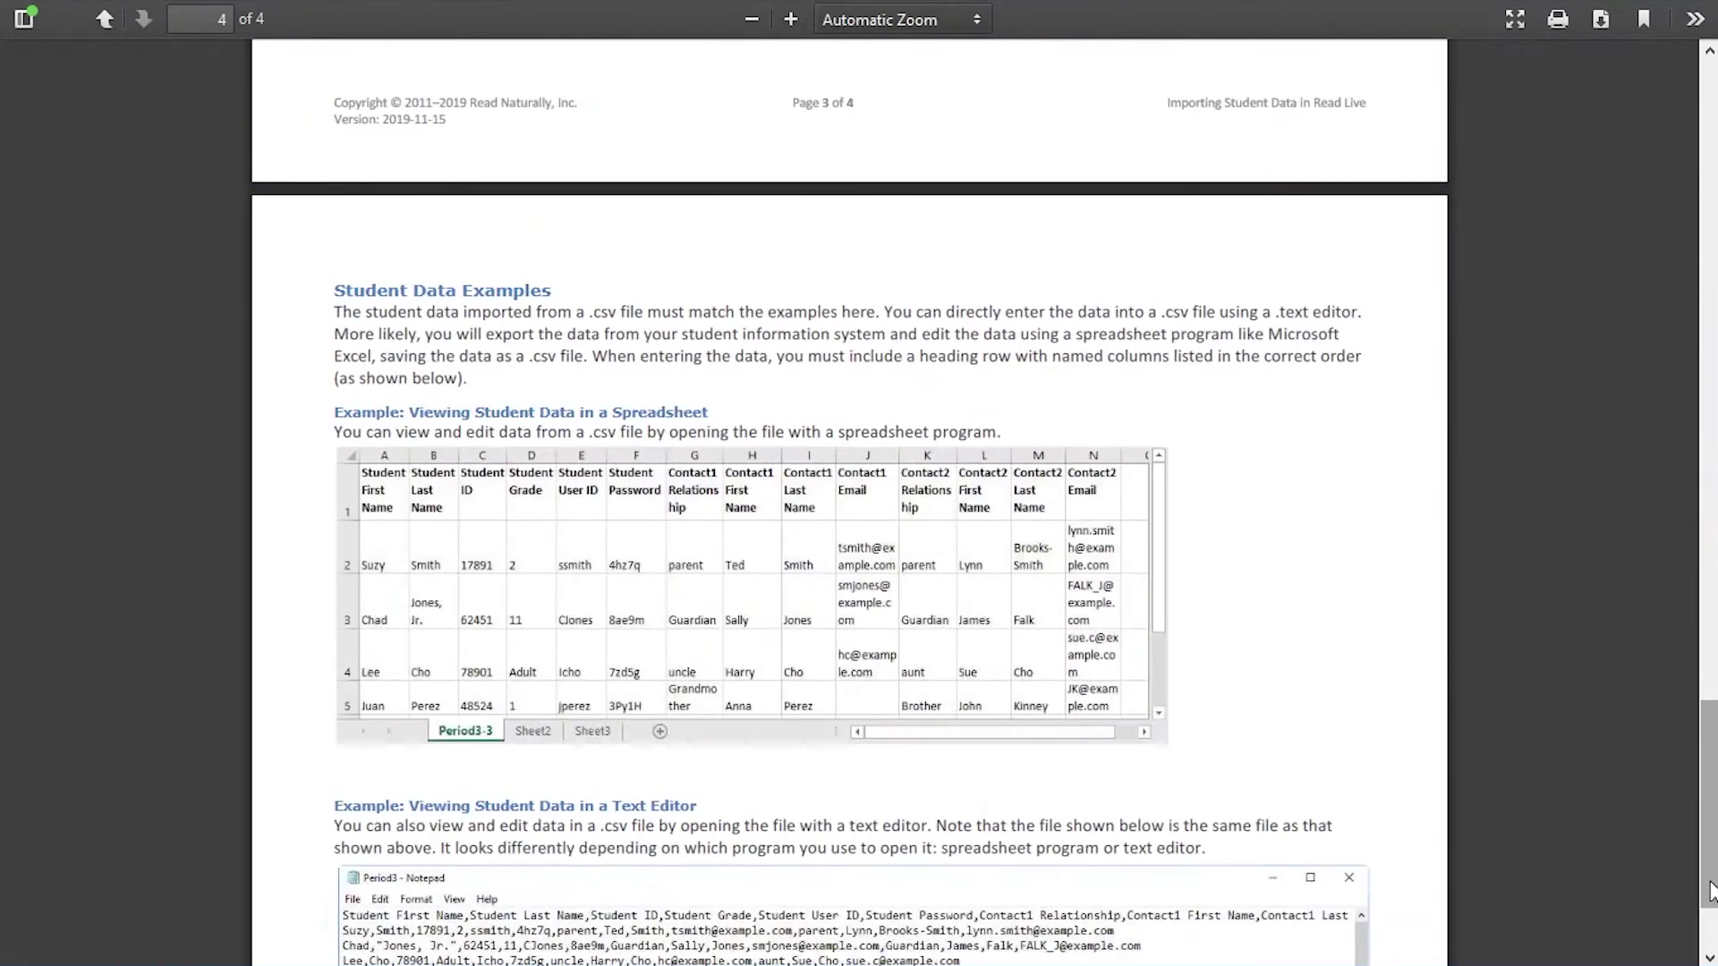
click(1712, 930)
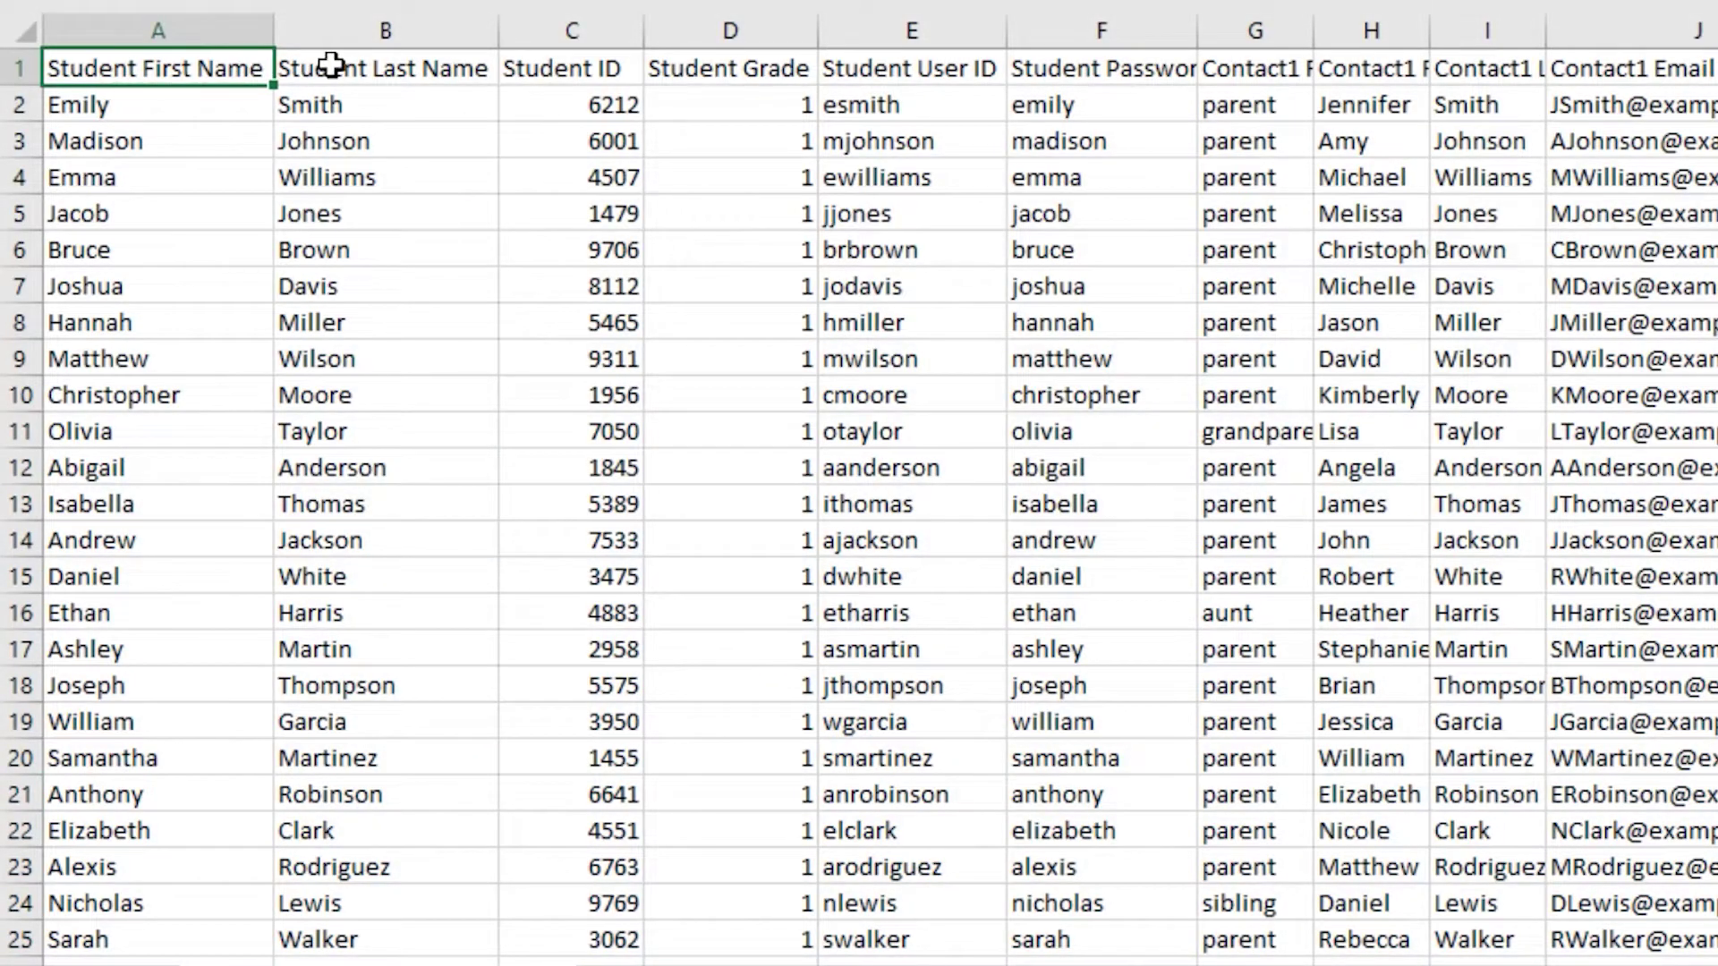
- Inspect the sample spreadsheet's Last Name, Student ID, Grade and User ID header cells
click(334, 68)
click(515, 70)
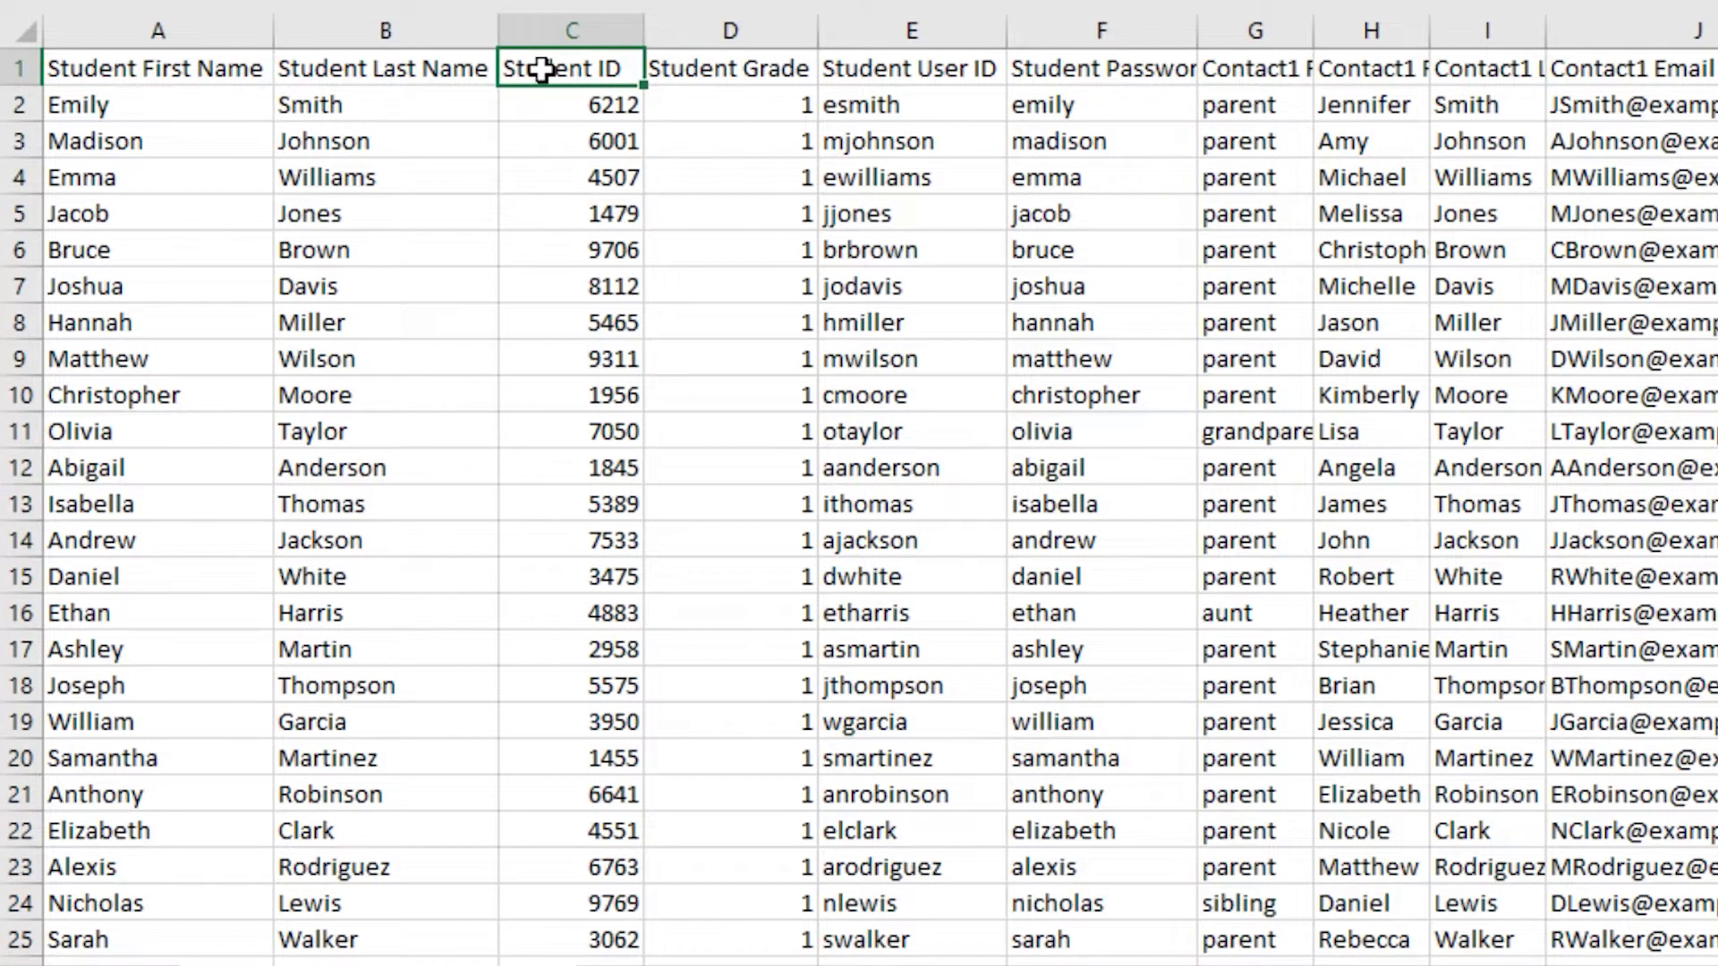
click(720, 70)
click(840, 70)
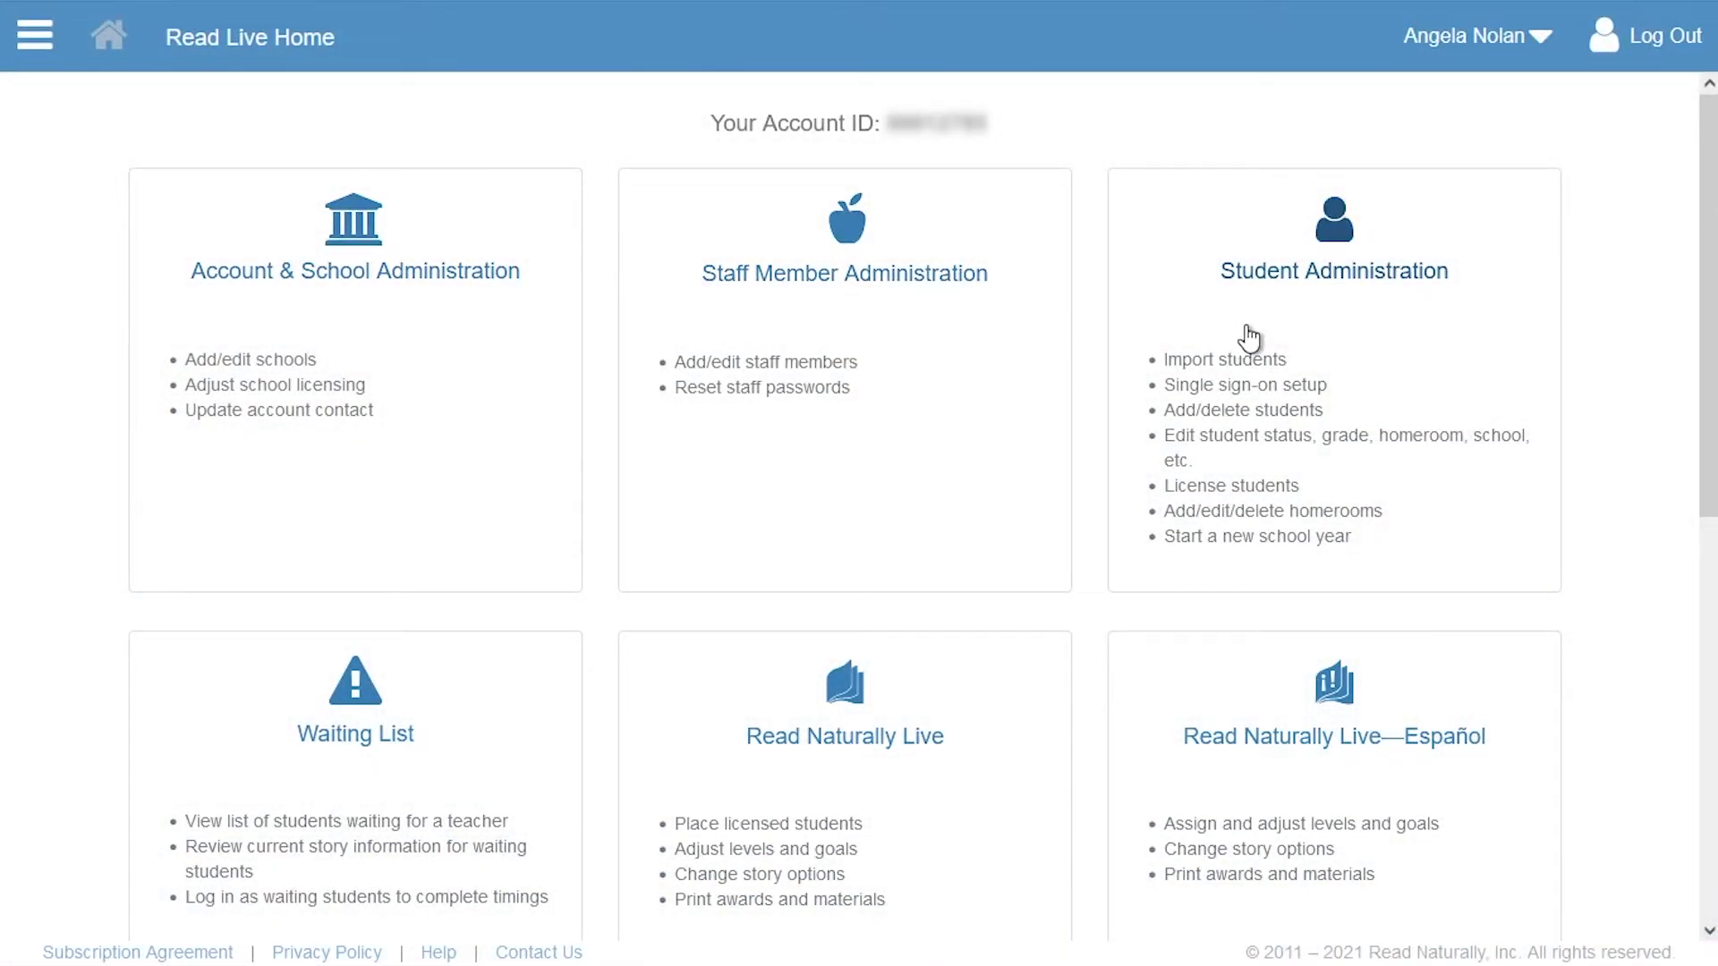
- Load SpringfieldElementary-Students.csv for Springfield Elementary and continue to record verification
click(1249, 338)
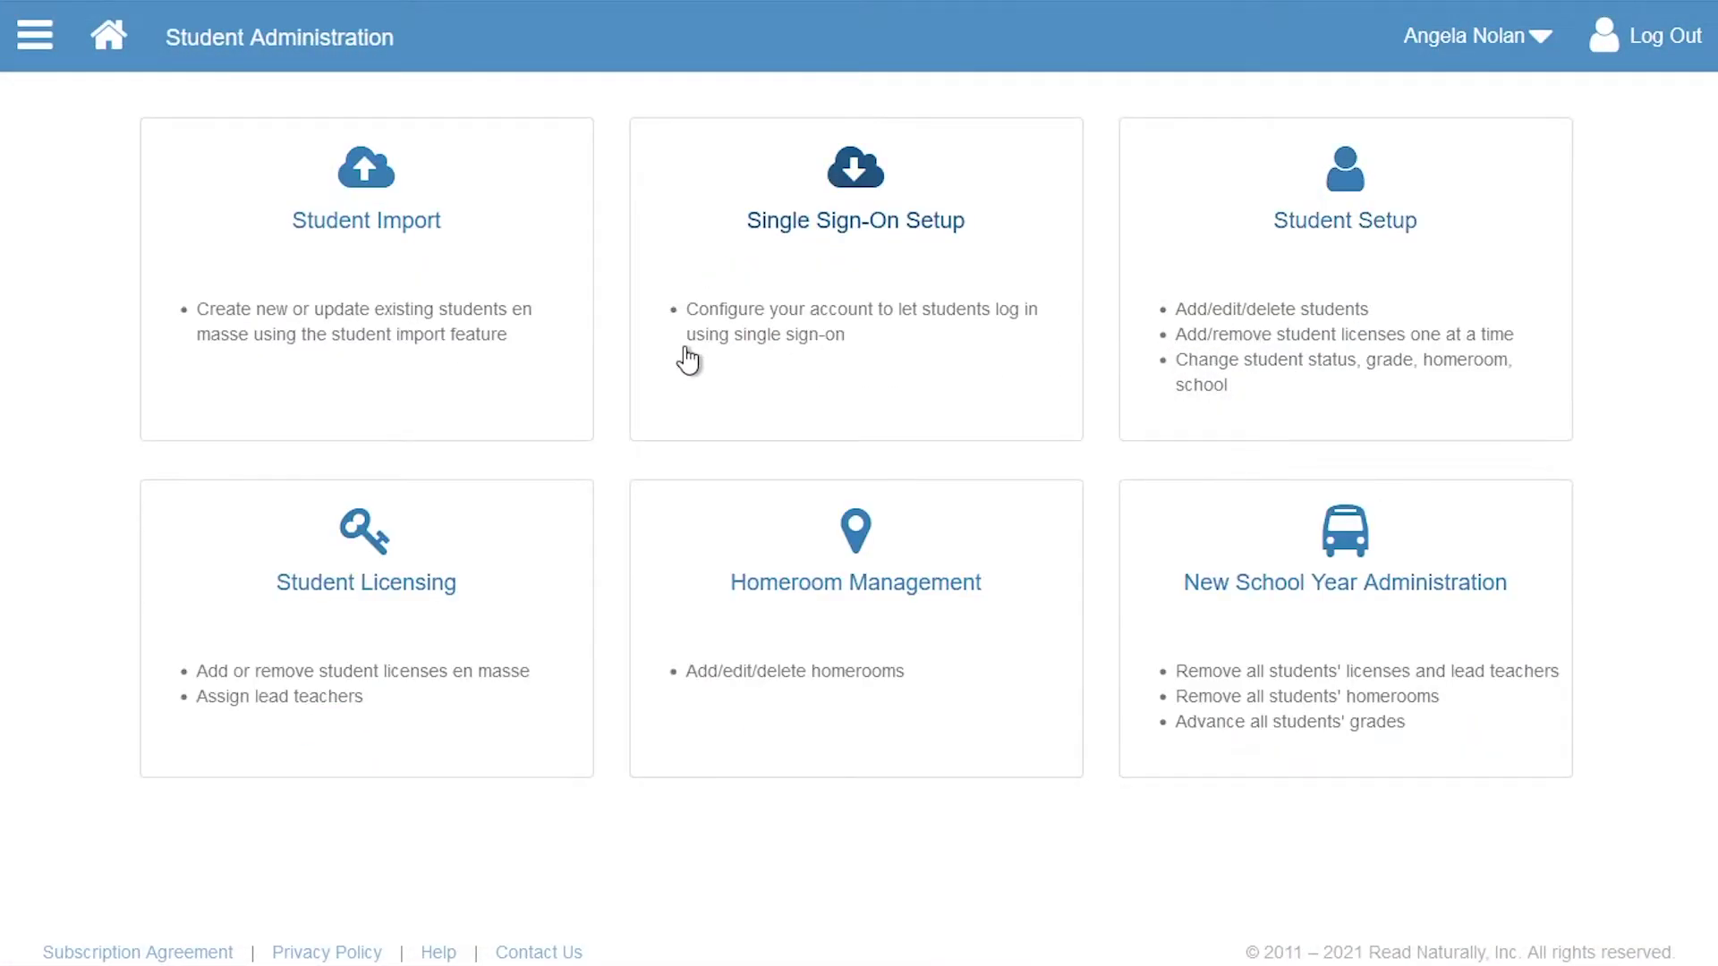
click(367, 288)
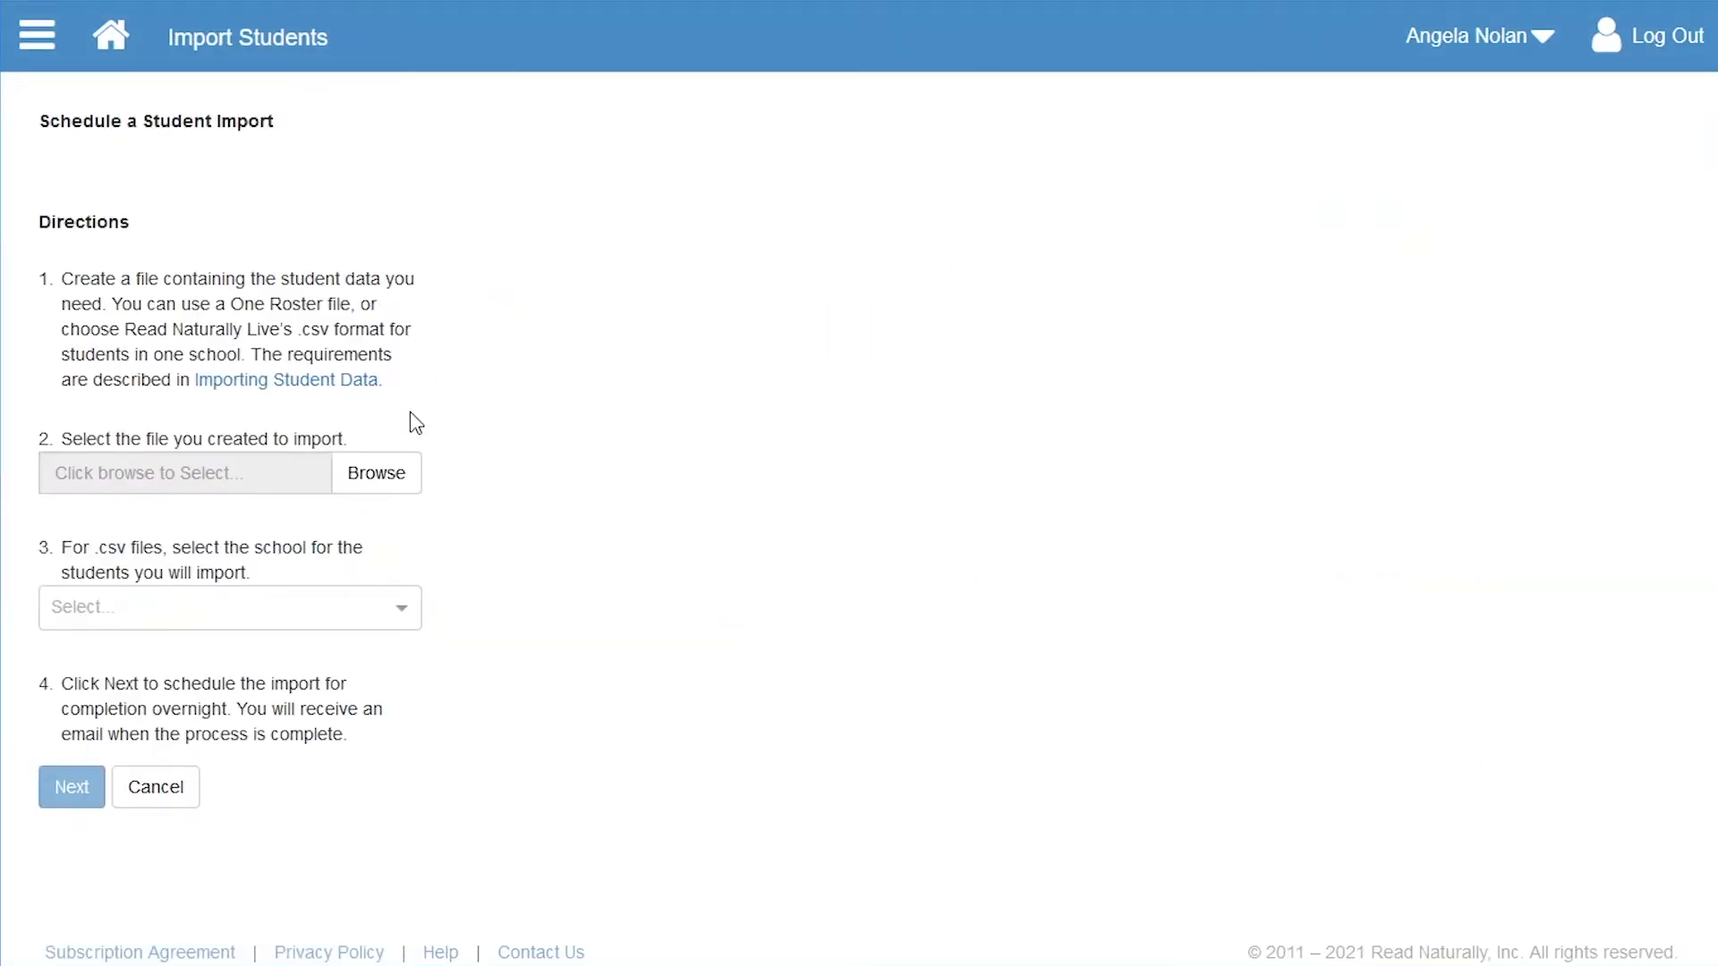
click(376, 474)
click(399, 302)
click(1087, 678)
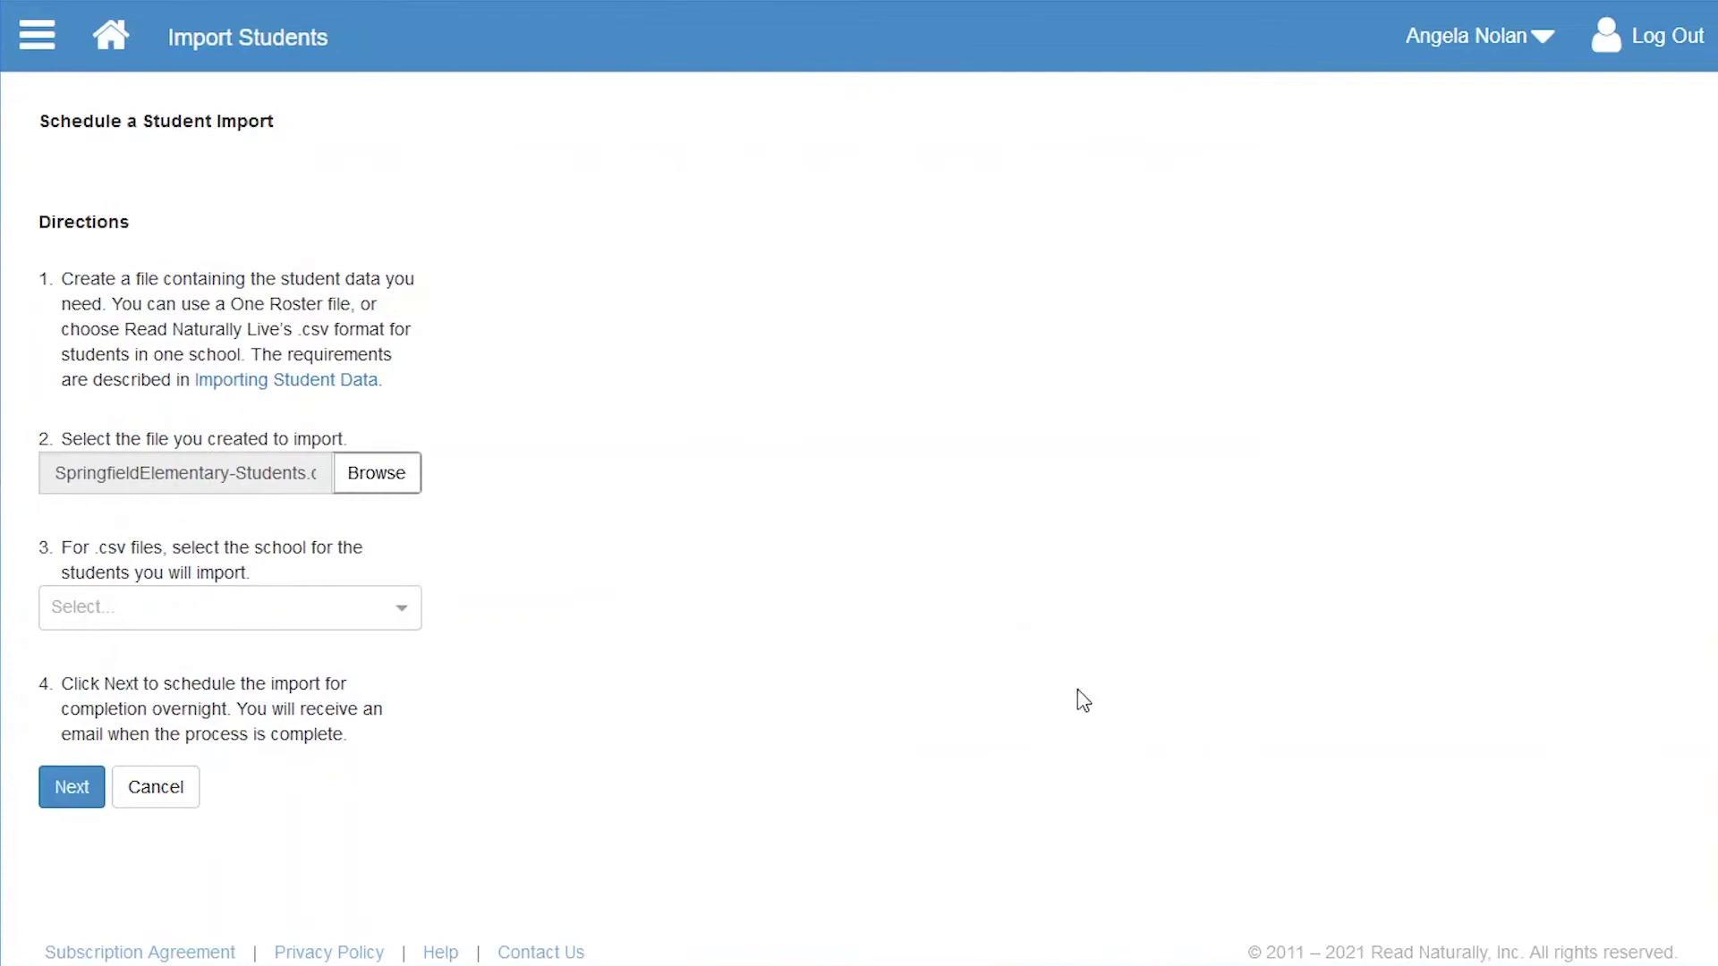
click(402, 615)
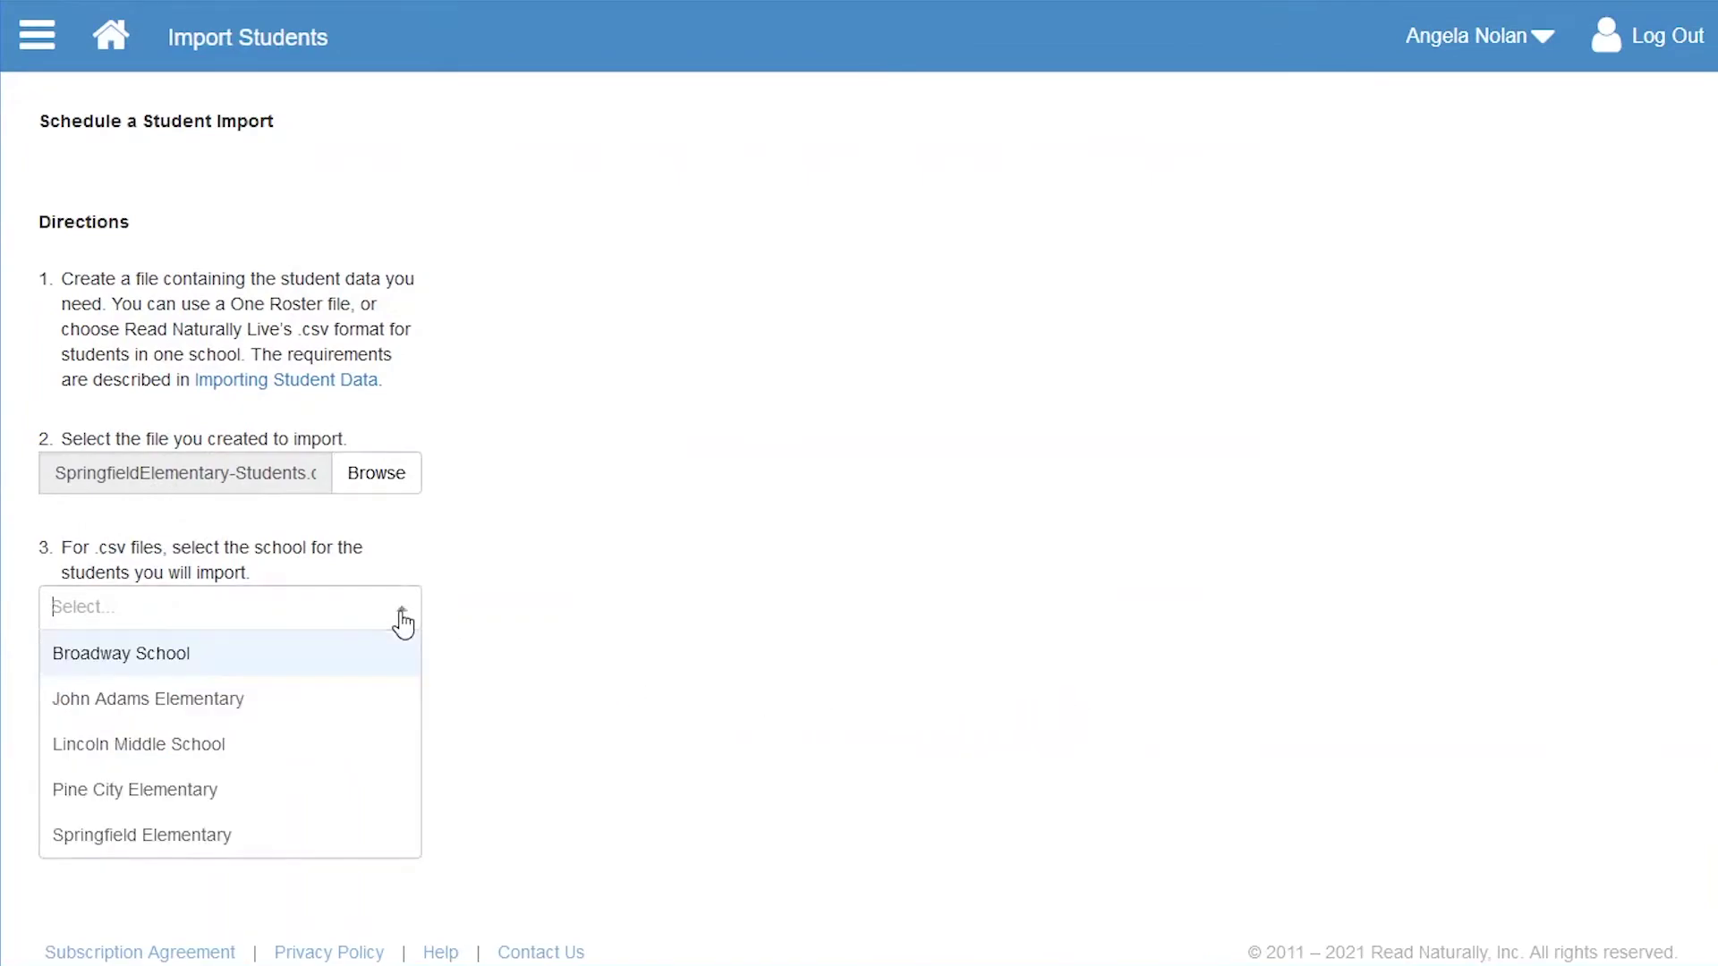
click(371, 834)
click(83, 804)
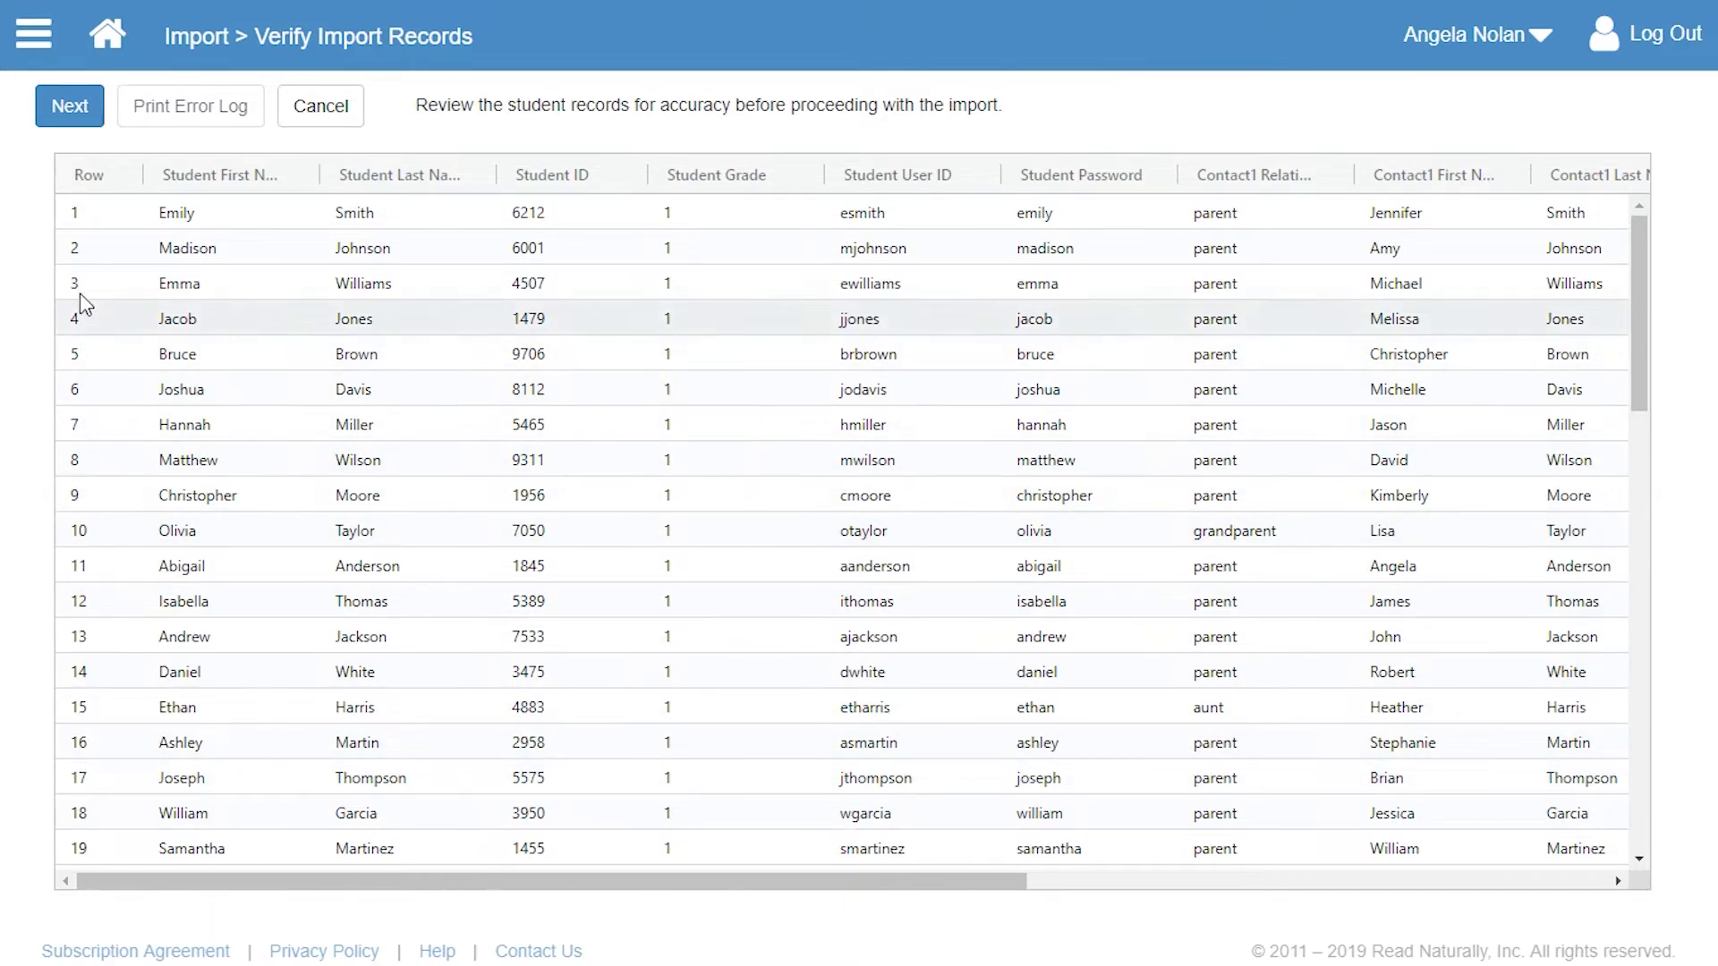
- Schedule the verified Springfield Elementary student import and confirm it
click(88, 135)
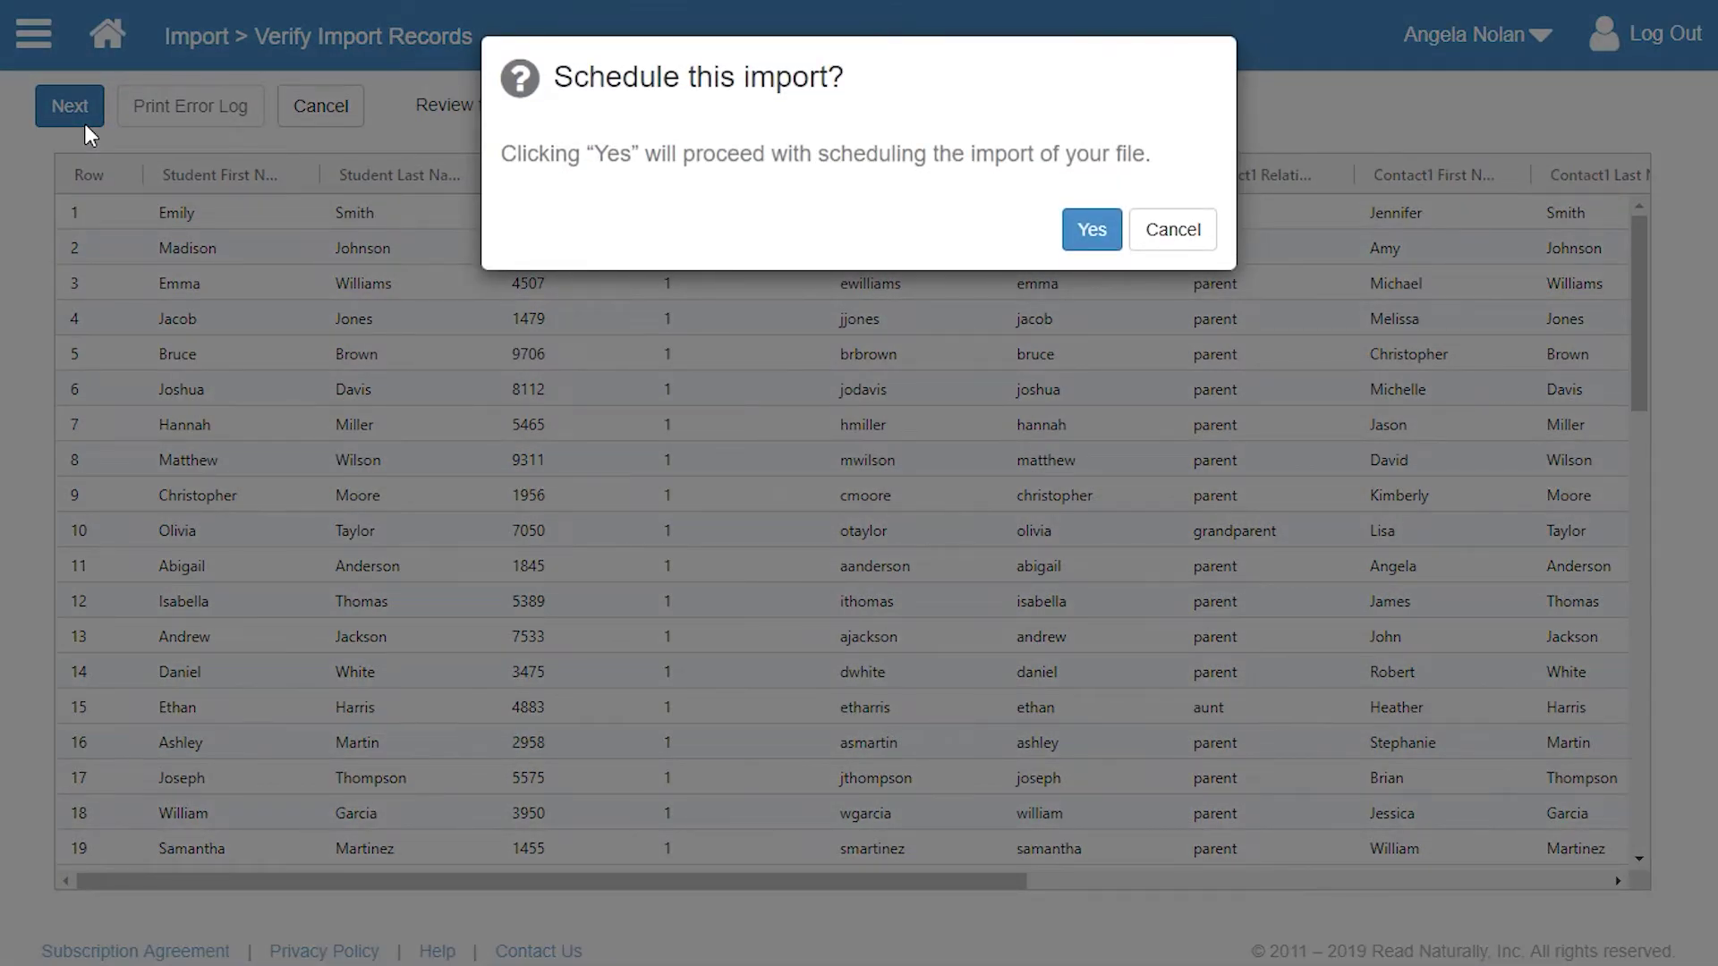
click(1072, 243)
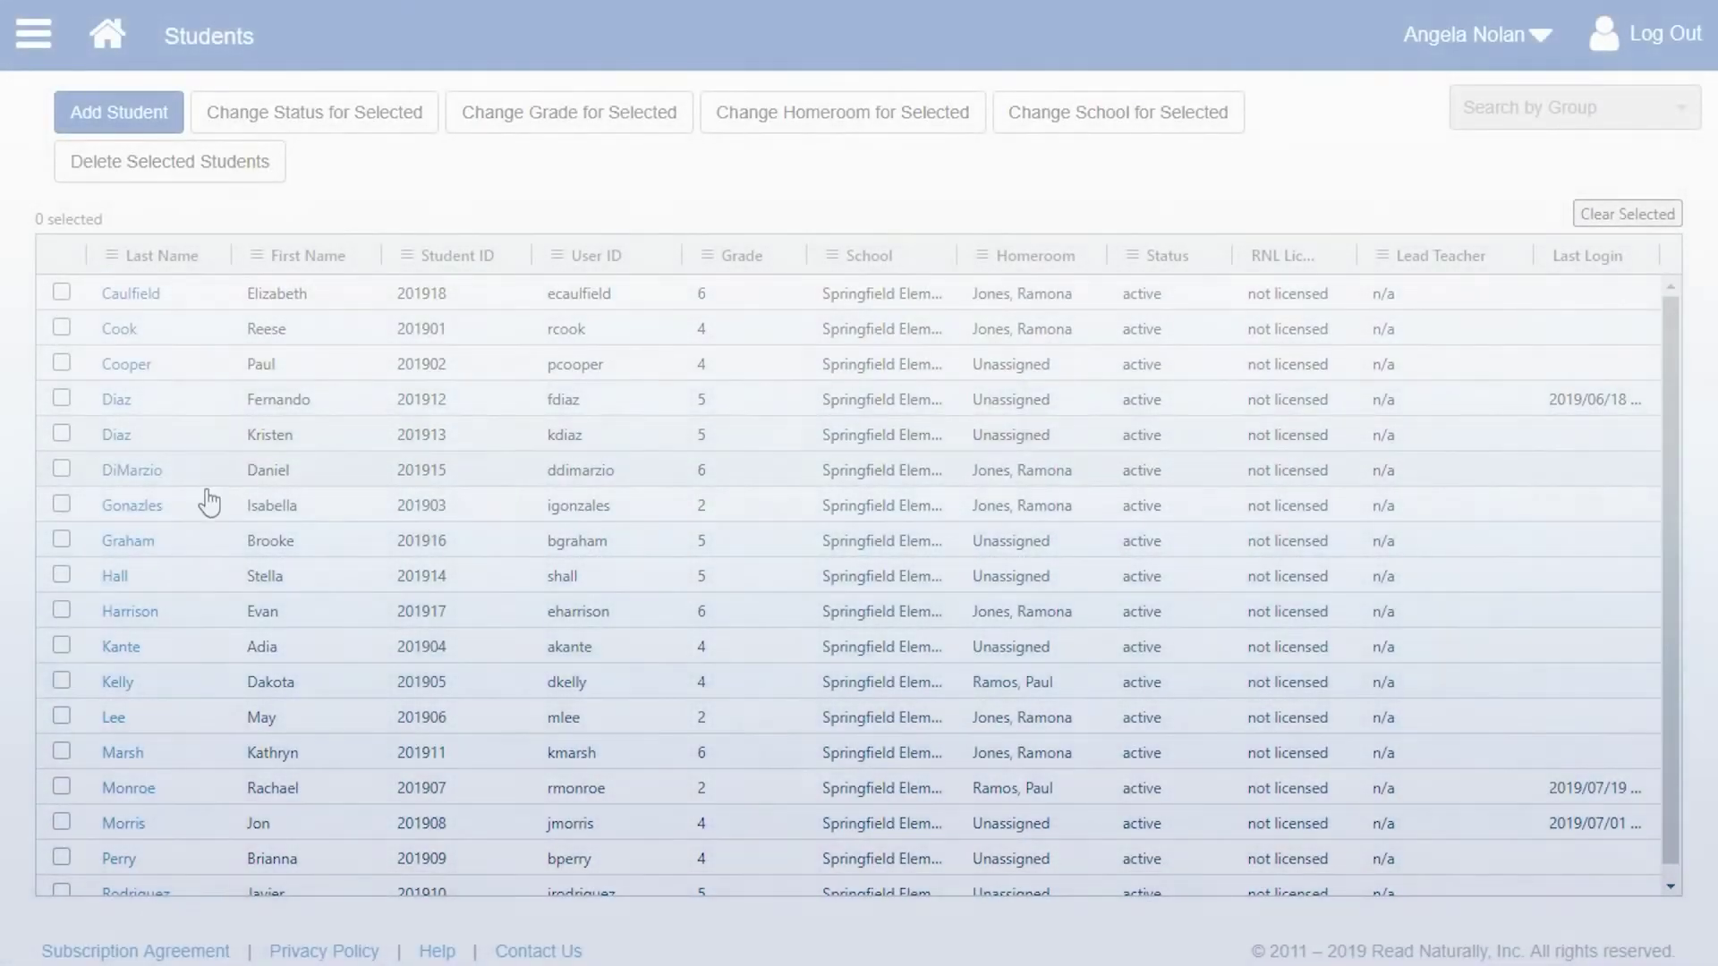
- License a grade 2 student with License this student? set to Yes, choose a lead teacher, and save
click(109, 720)
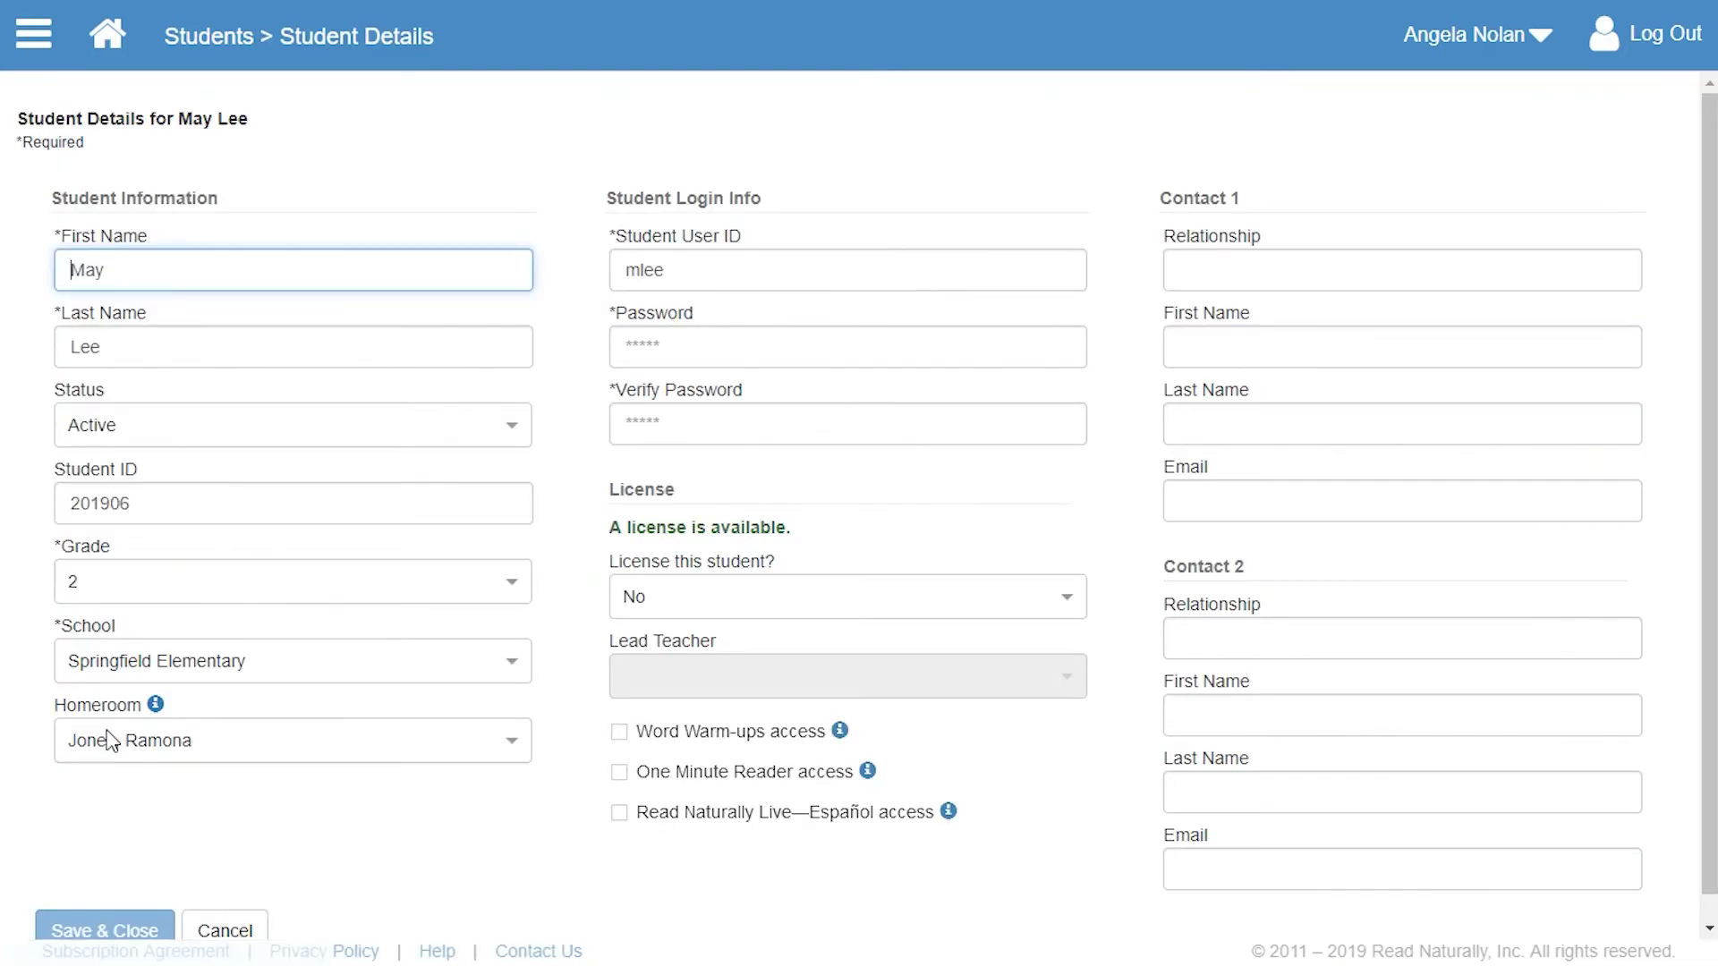
click(1070, 600)
click(1057, 690)
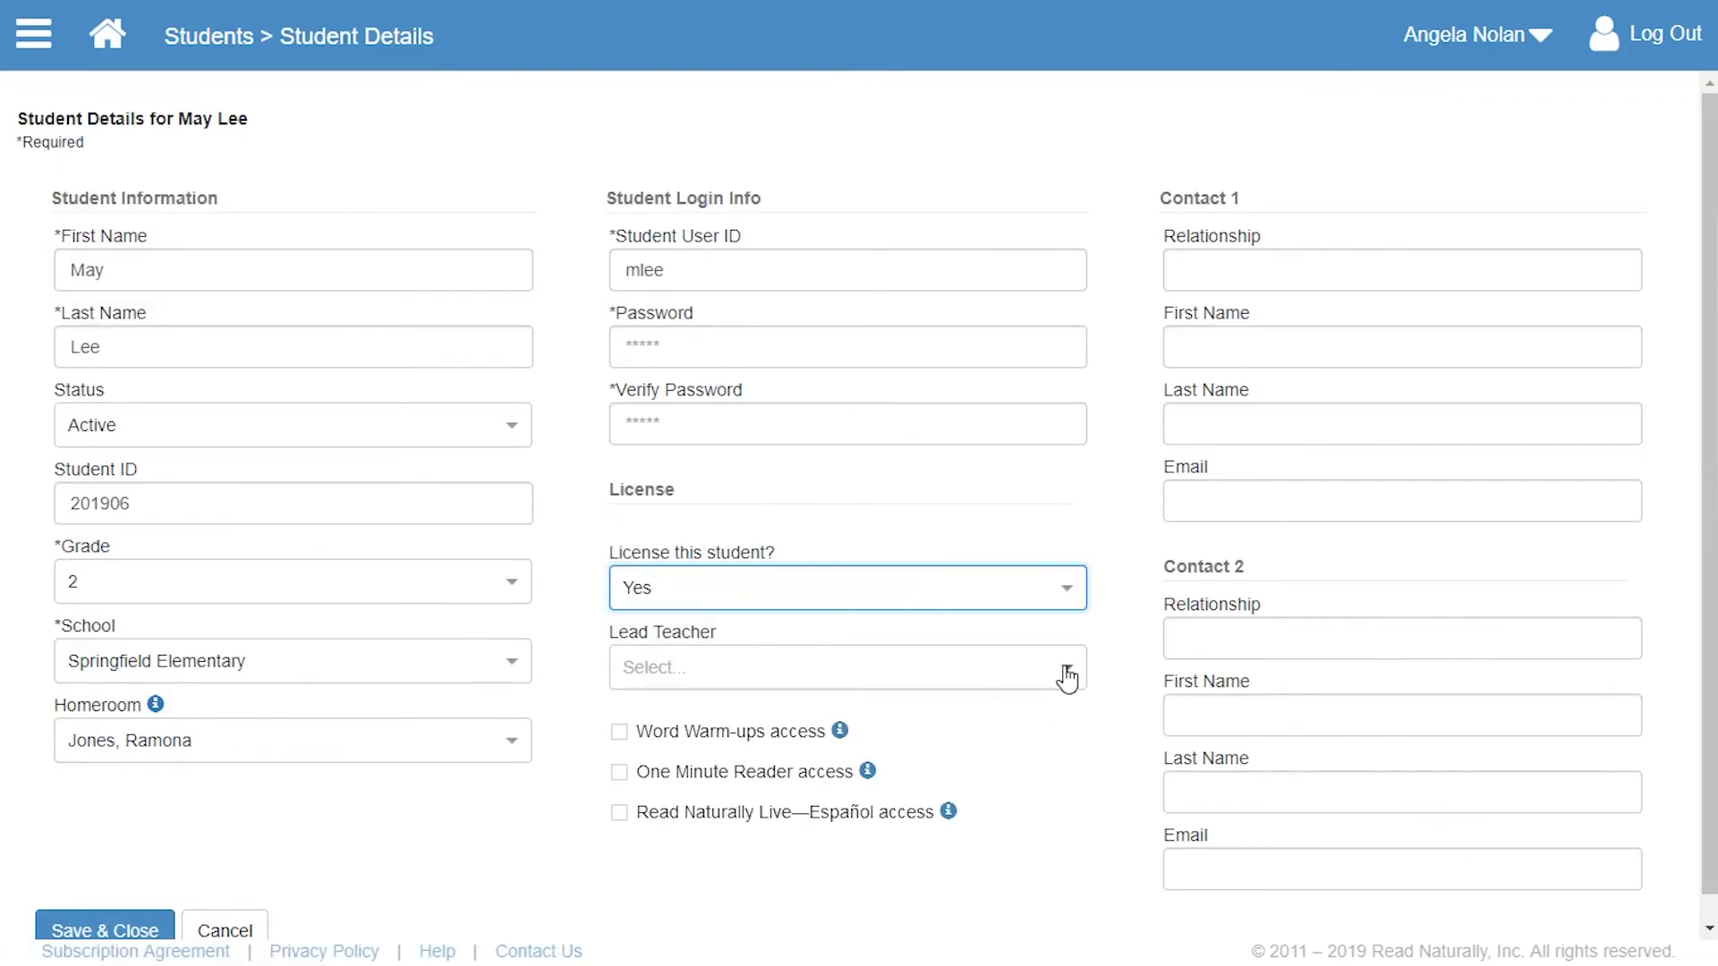
click(1066, 677)
drag(1073, 759, 1076, 832)
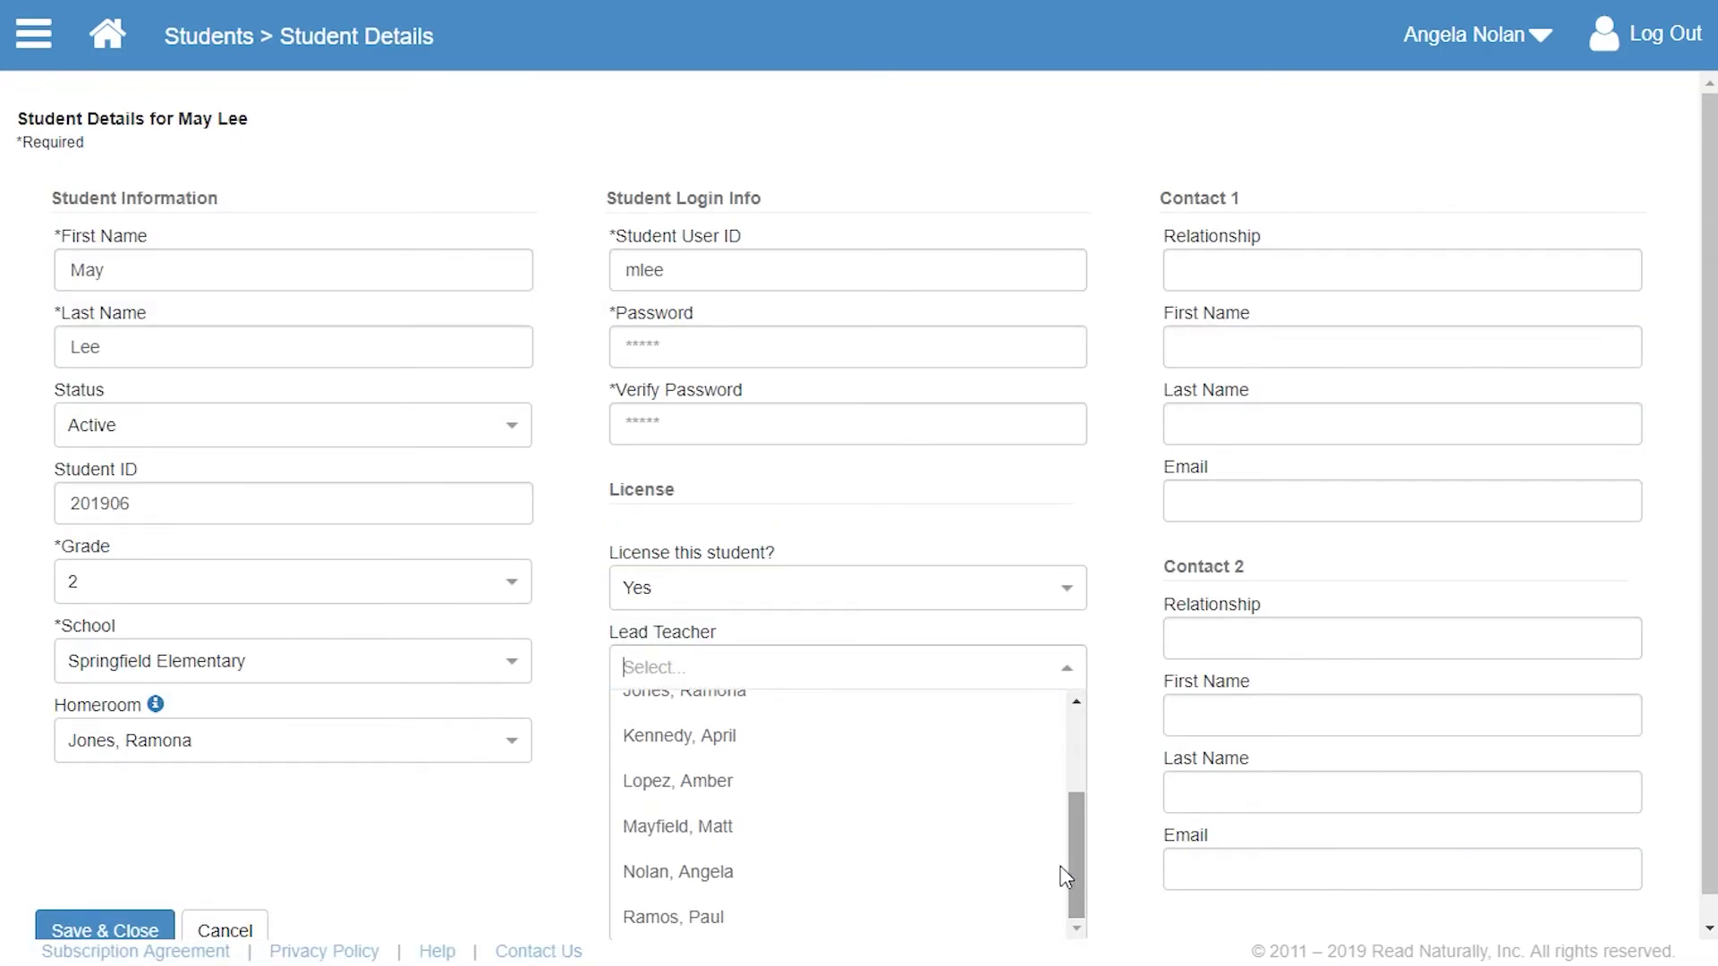
click(966, 928)
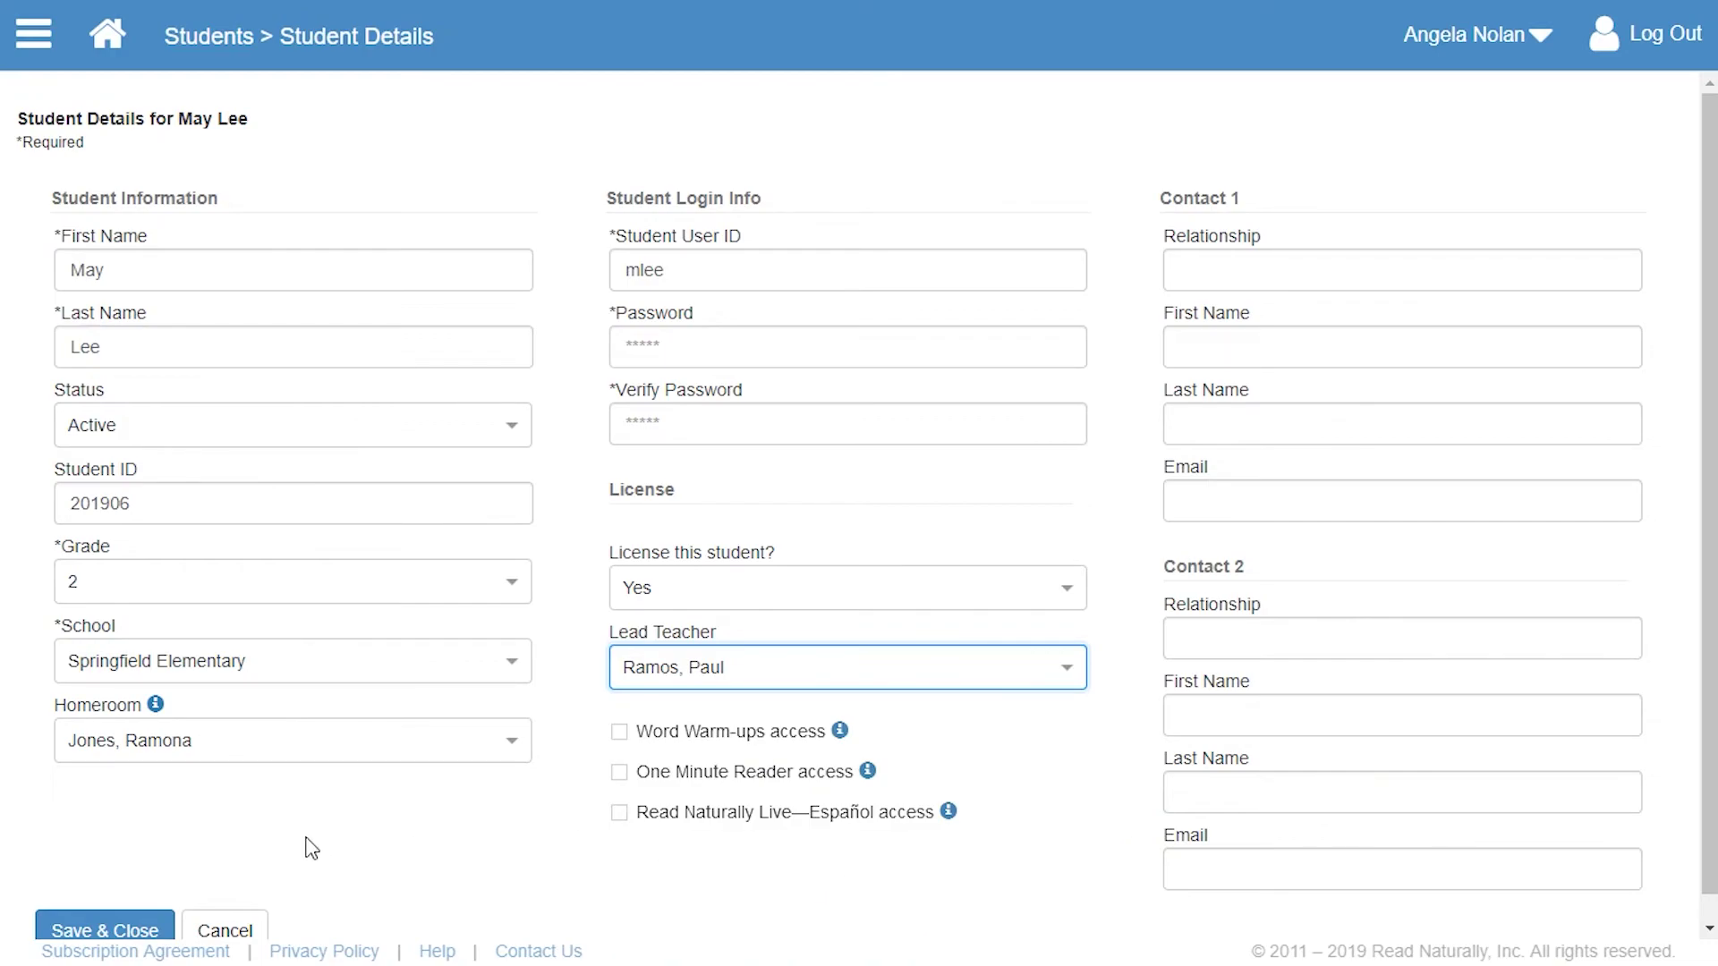
click(98, 935)
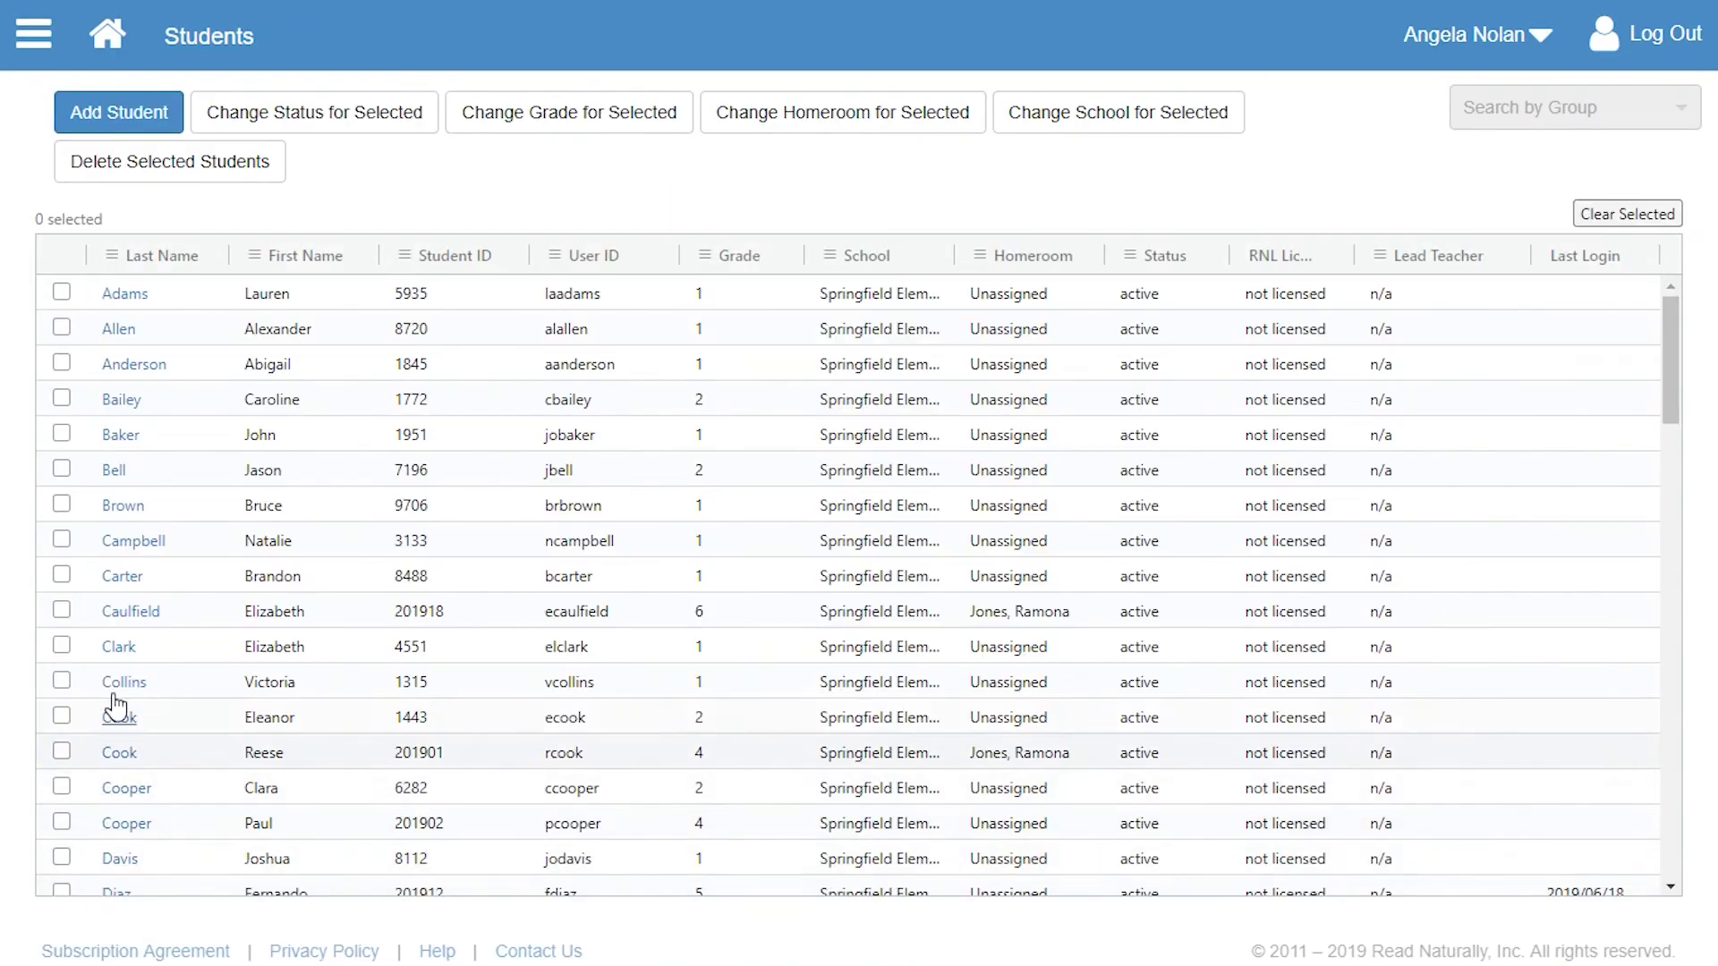
- Go to Student Licensing and show Springfield Elementary's students
click(22, 31)
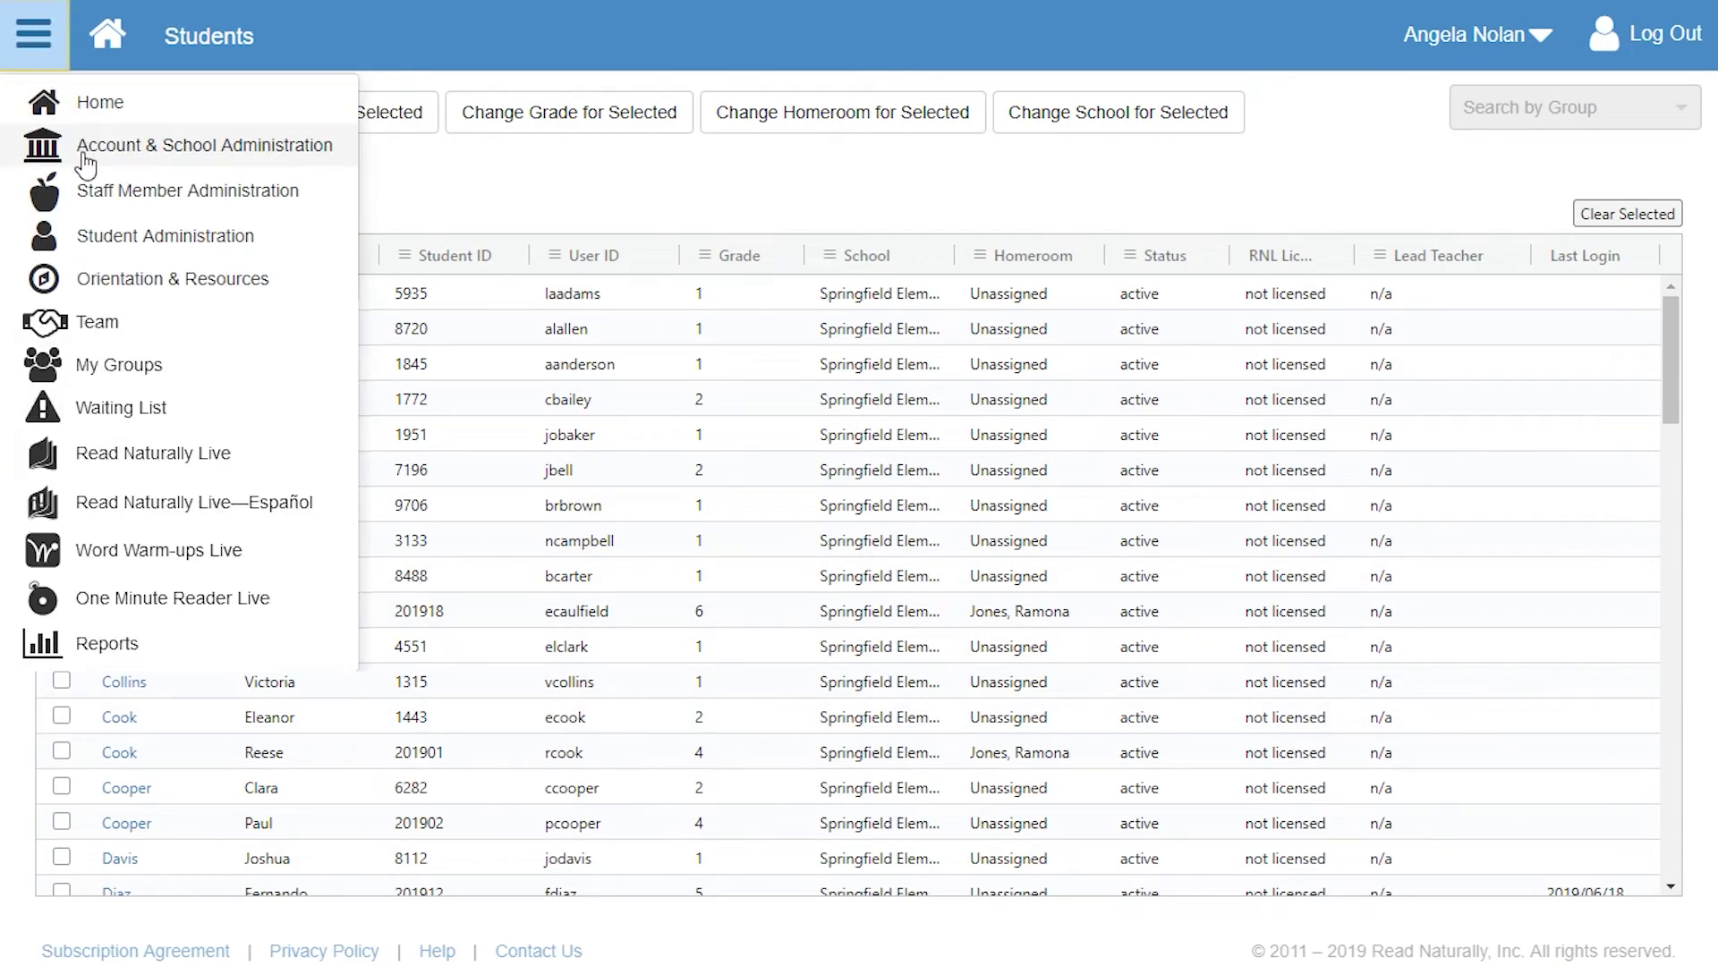
click(116, 238)
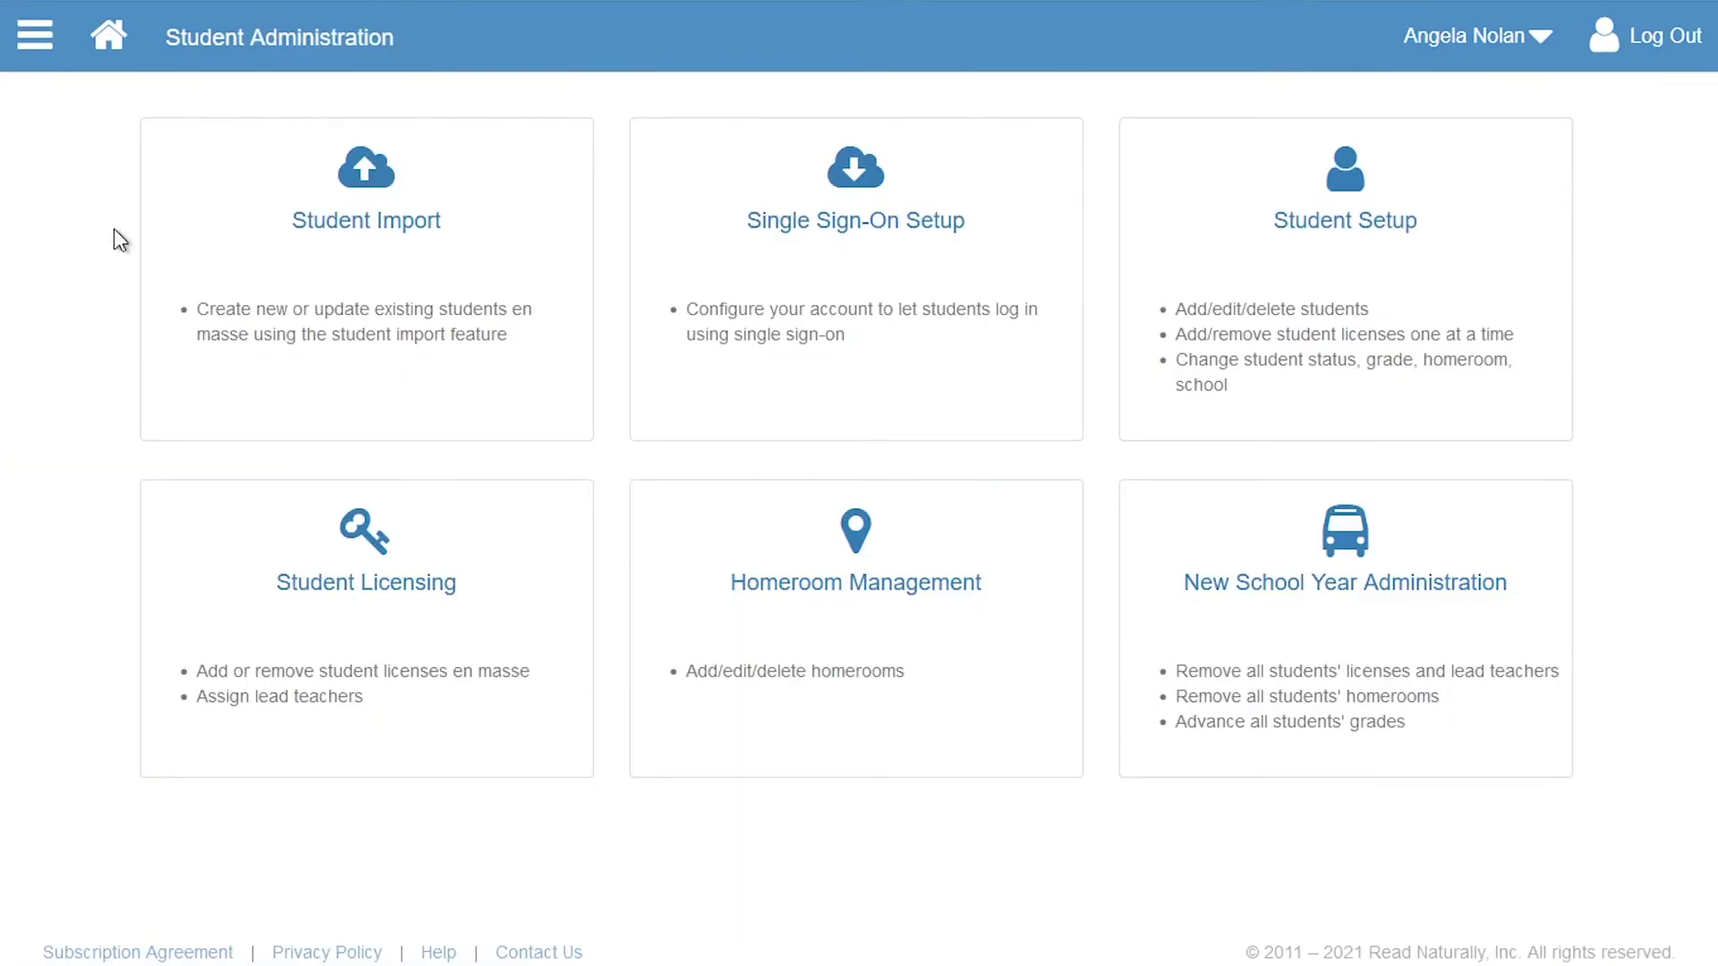
click(321, 597)
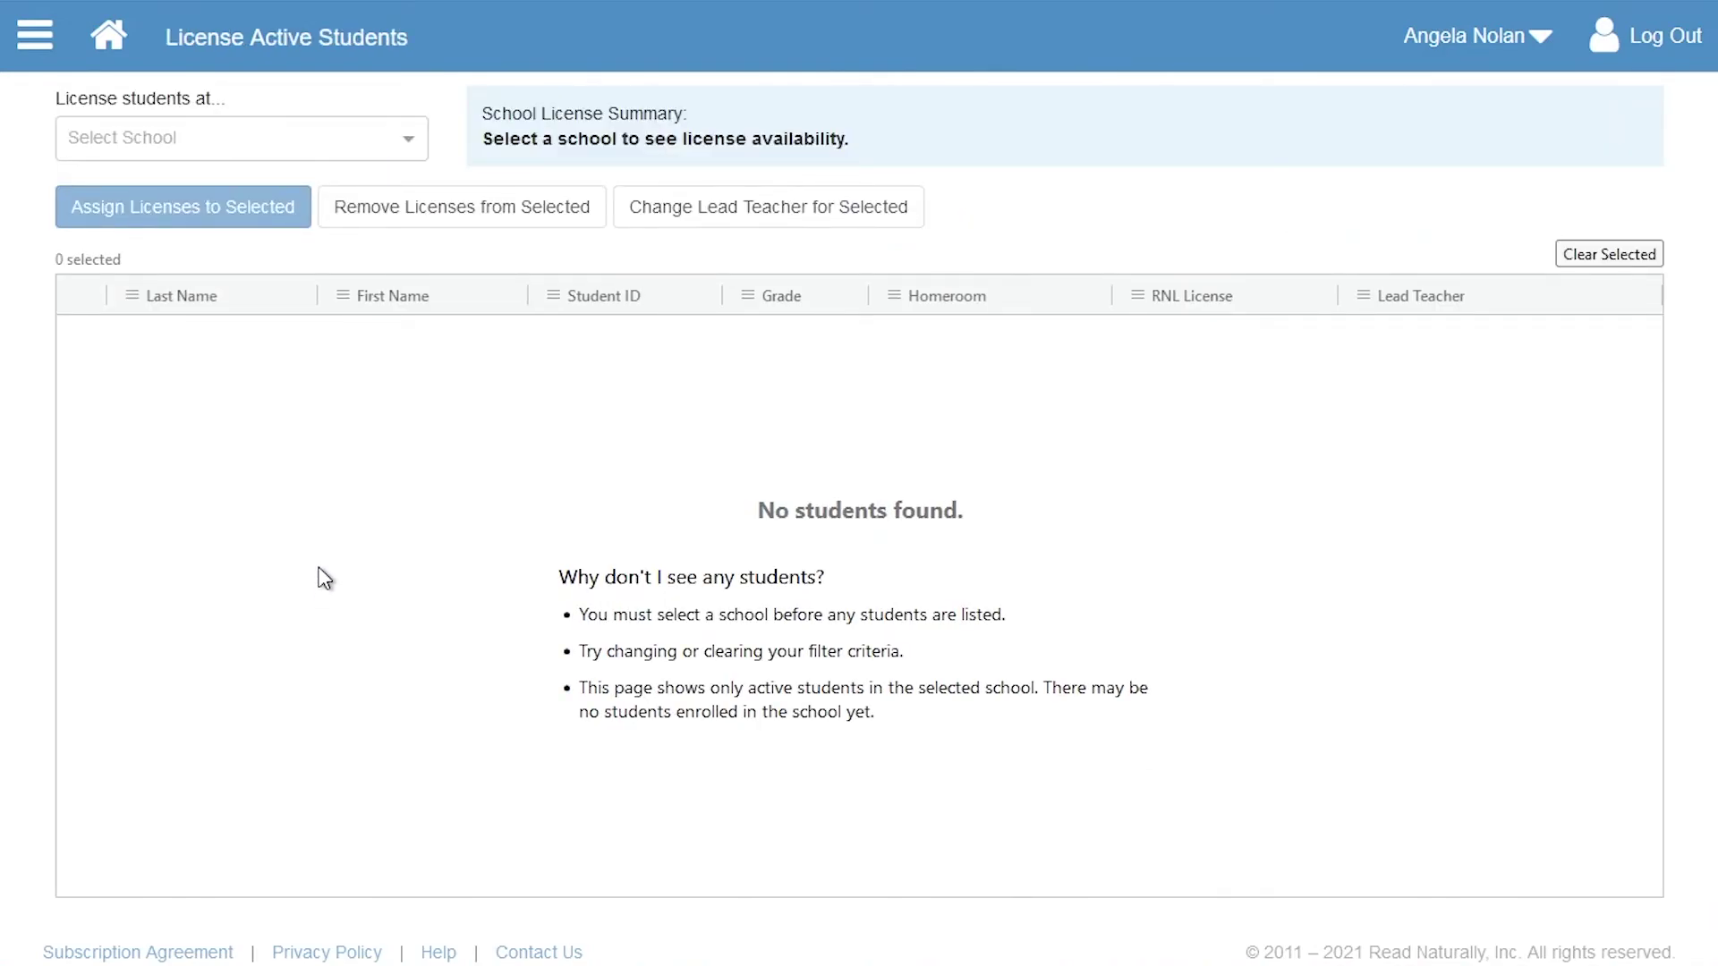
click(412, 143)
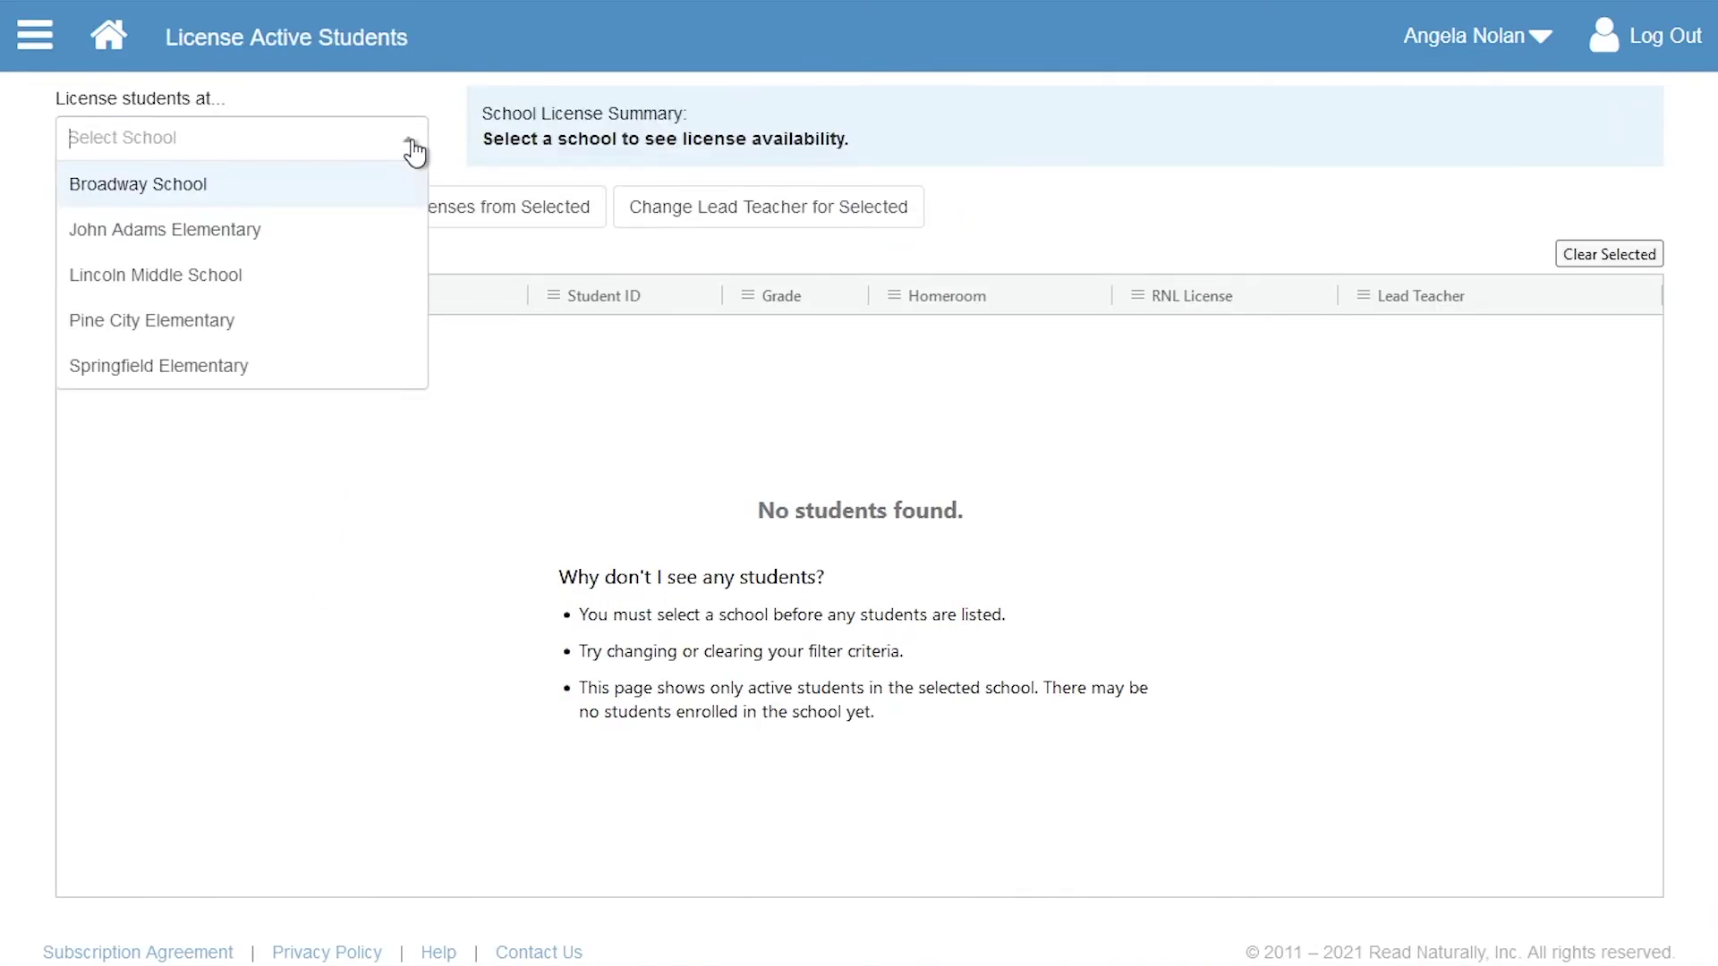
click(336, 384)
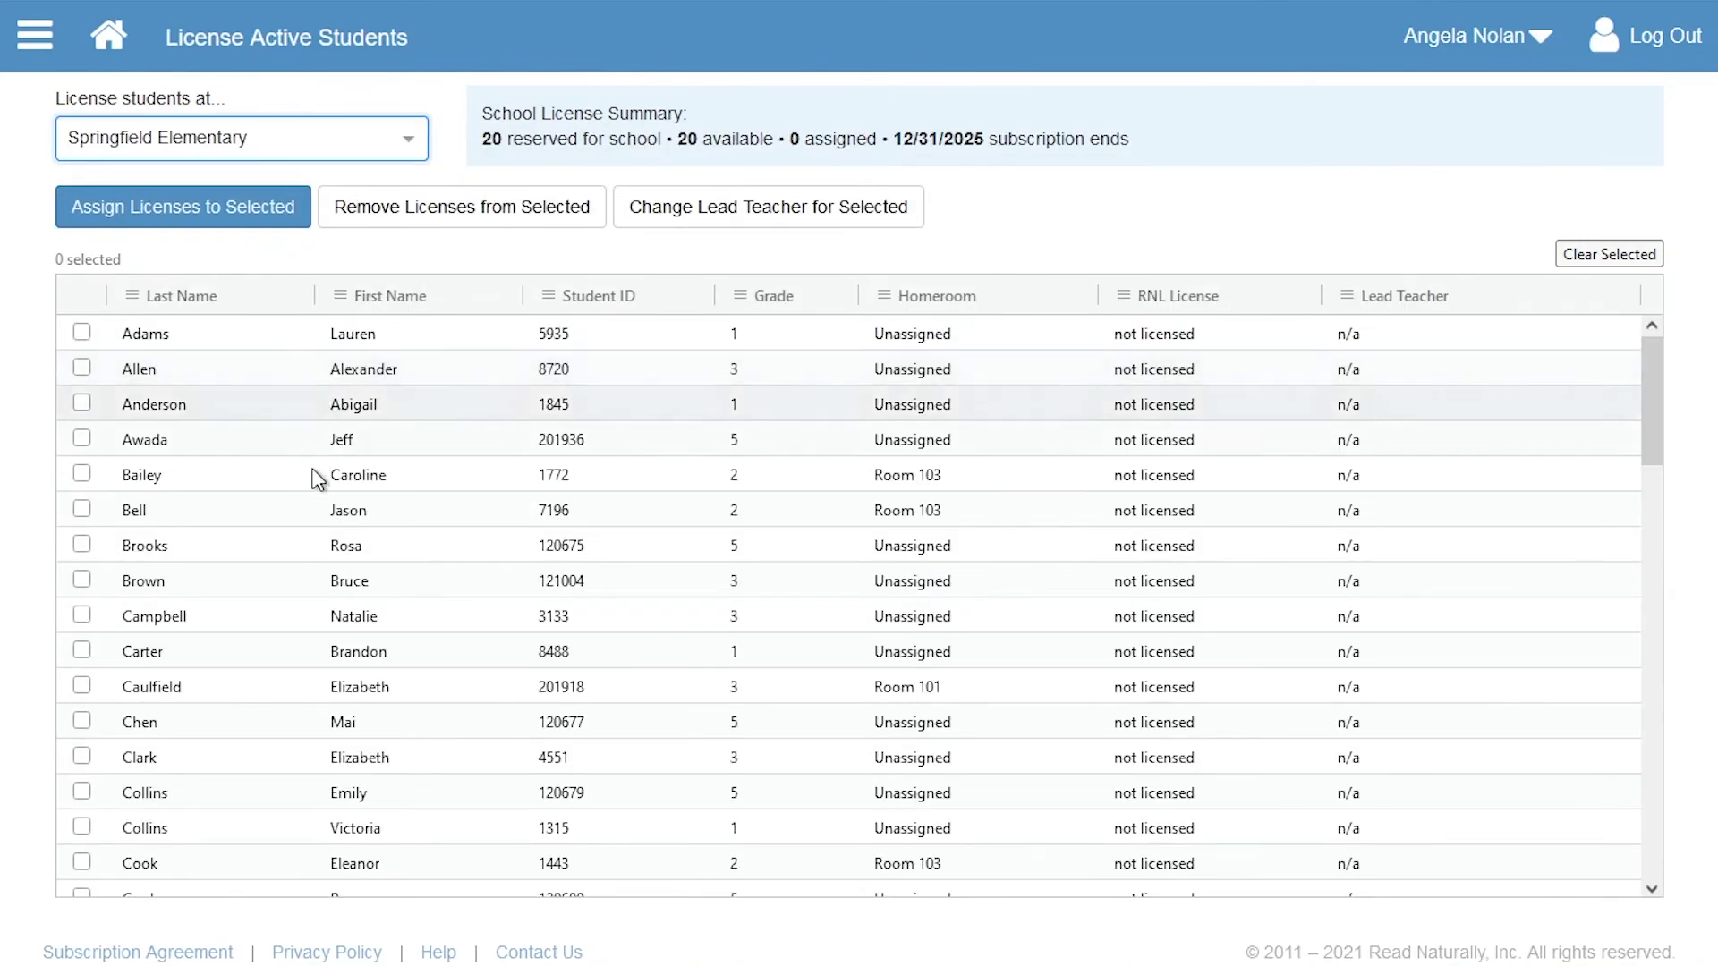
- License three Room 103 students with one shared lead teacher, leaving 17 licenses
click(82, 862)
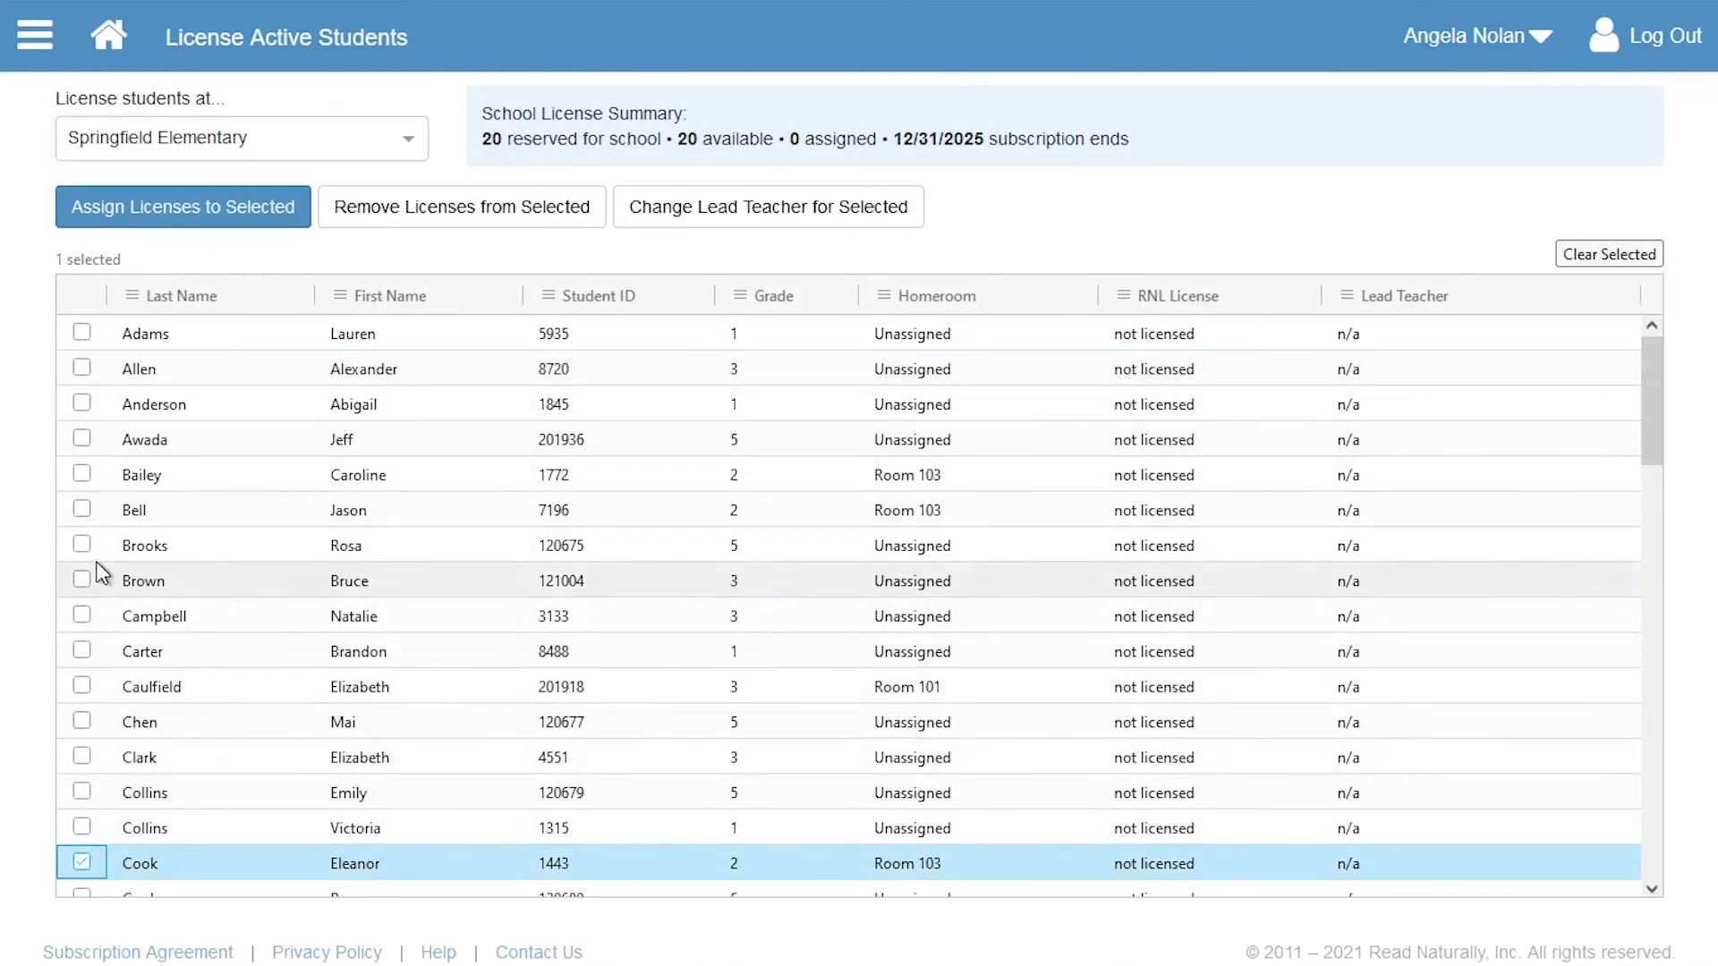
click(82, 508)
click(89, 474)
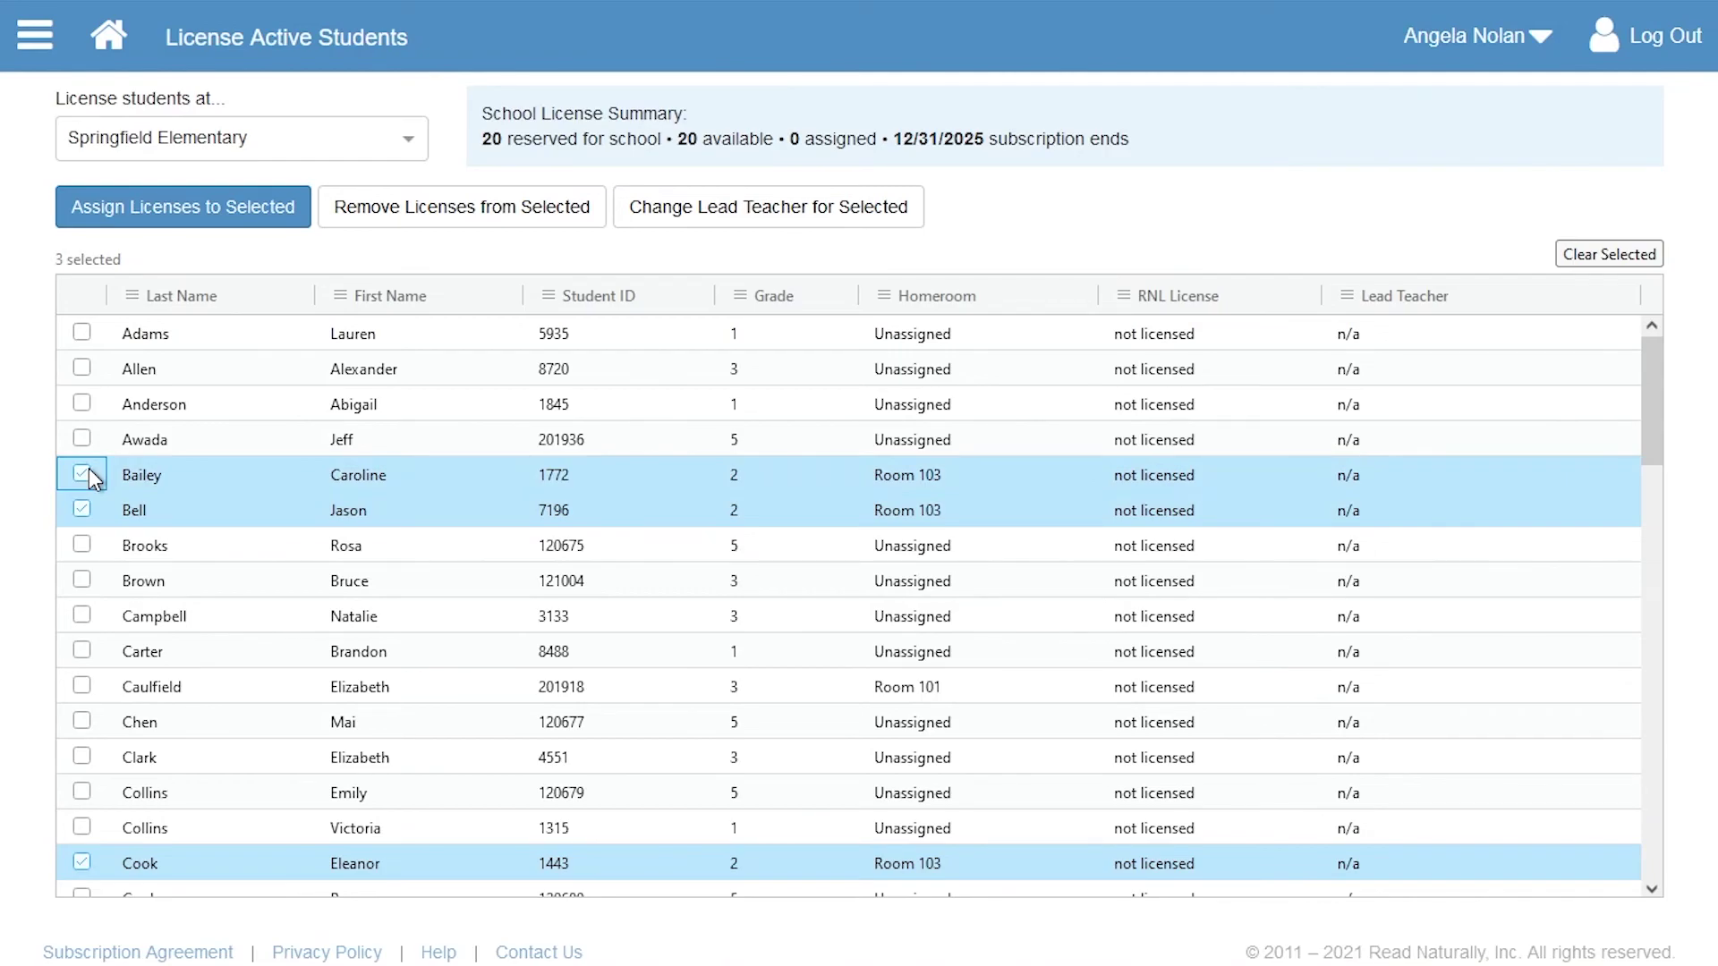
click(239, 218)
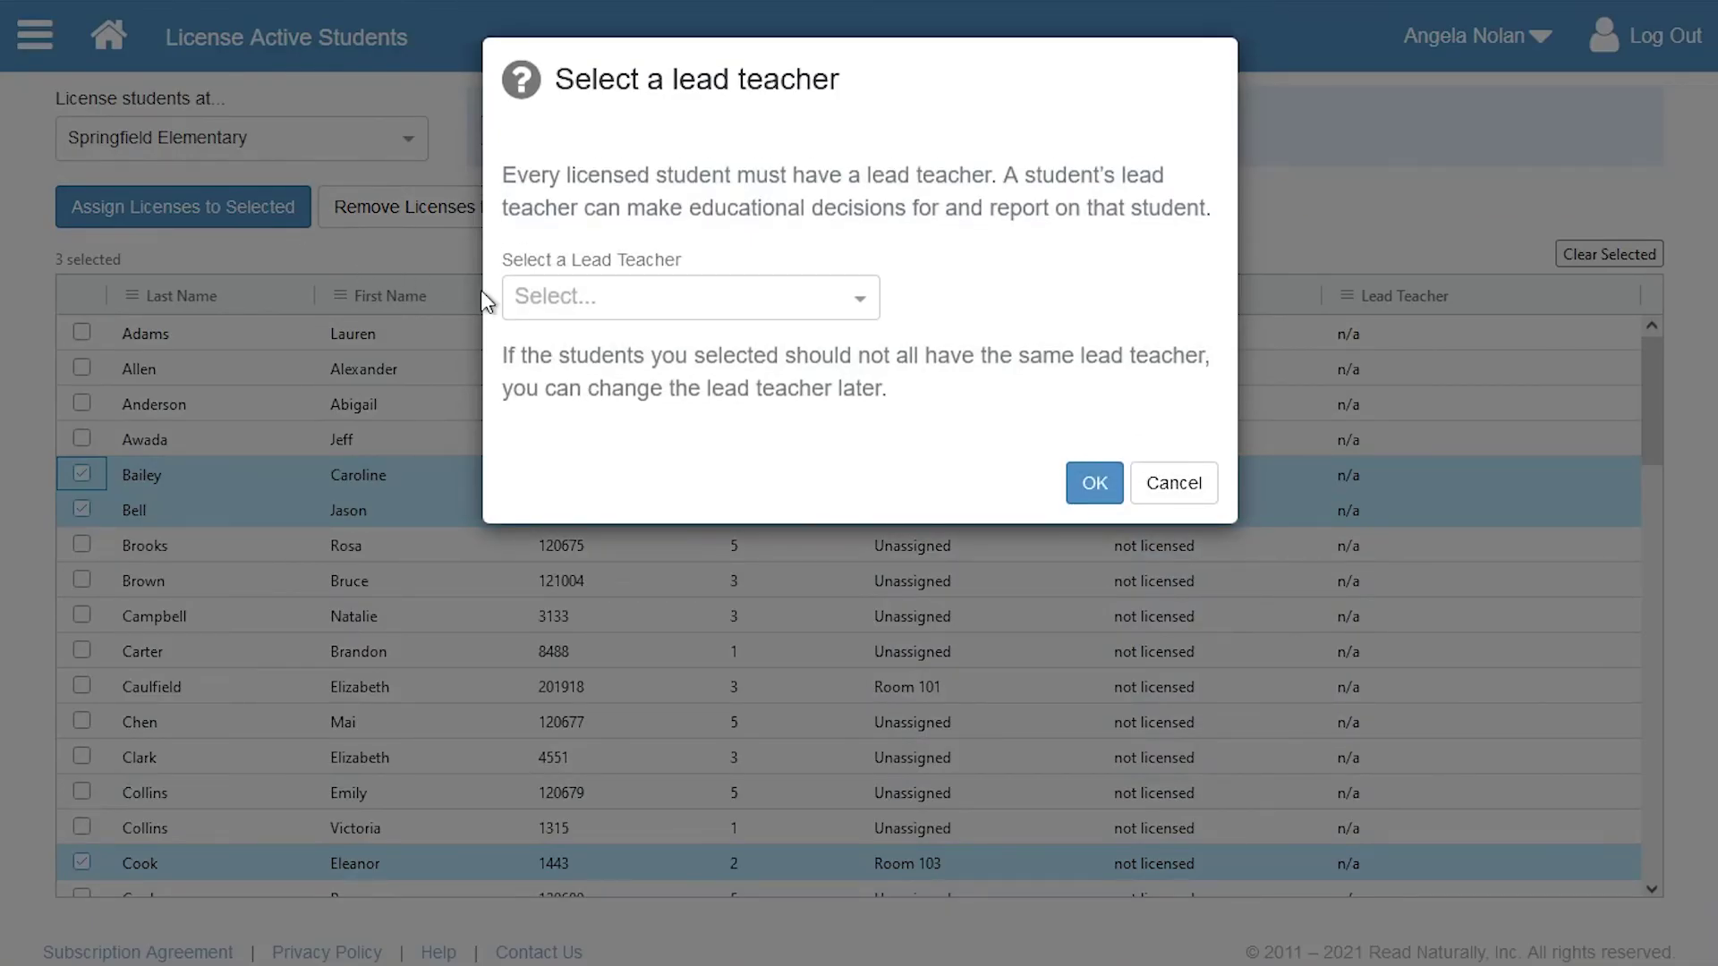
click(779, 293)
scroll(872, 443, down, 1)
scroll(872, 443, down, 2)
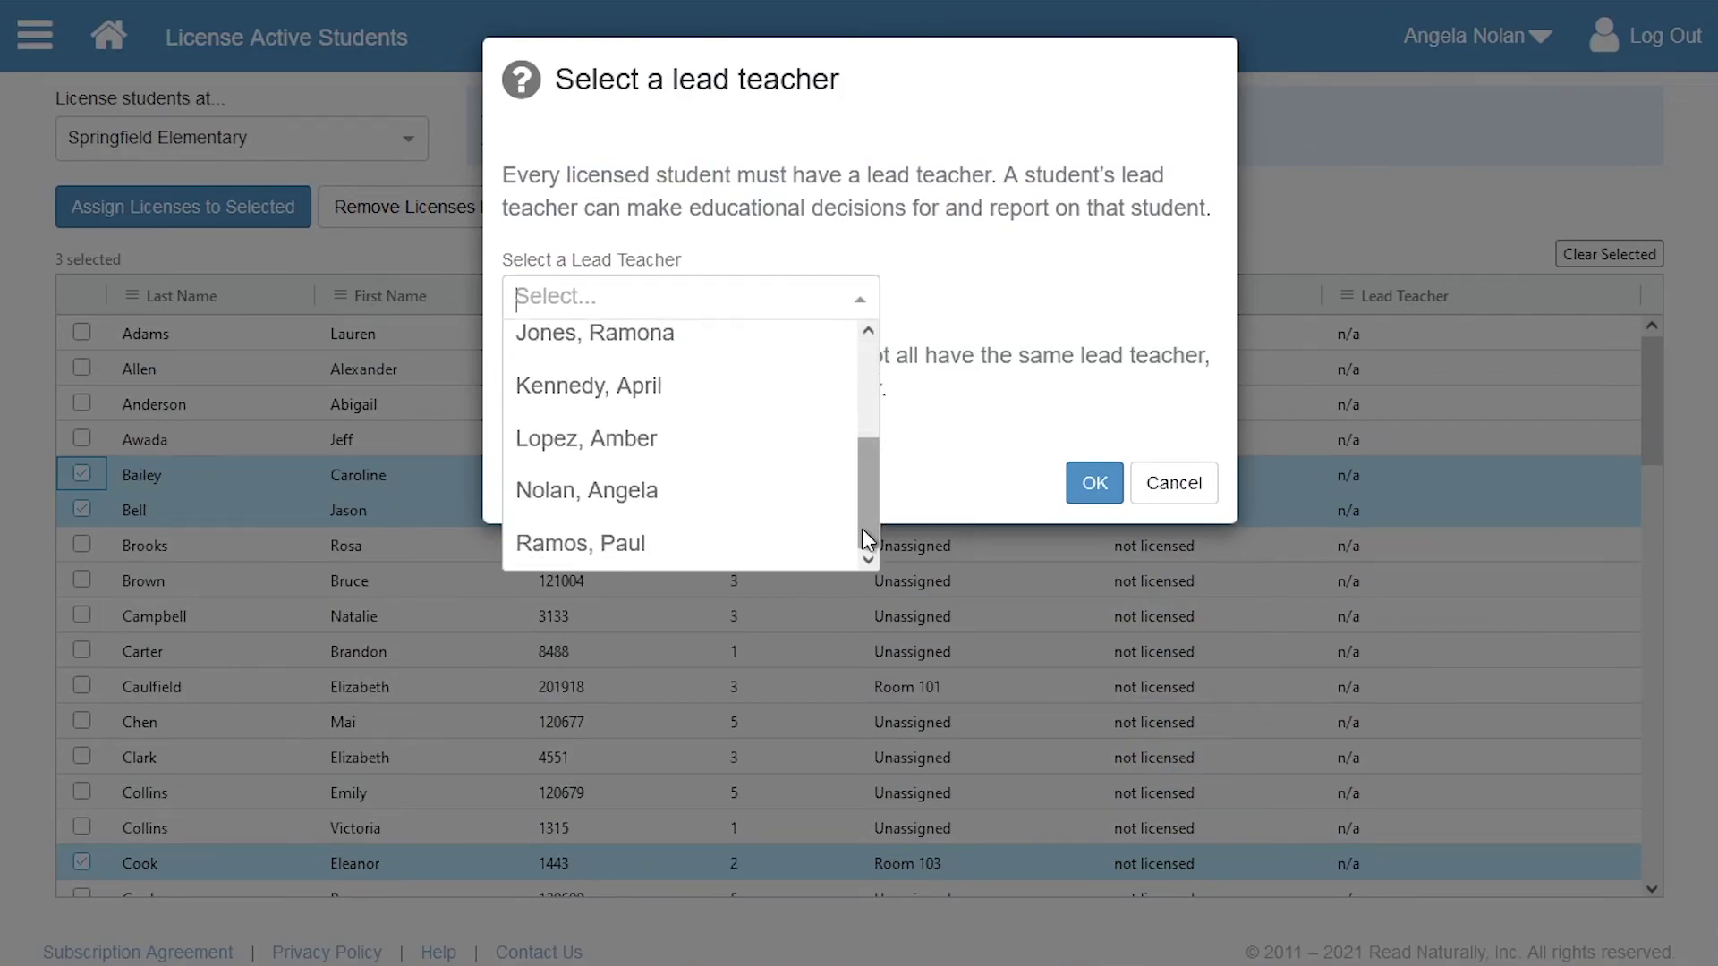
click(821, 544)
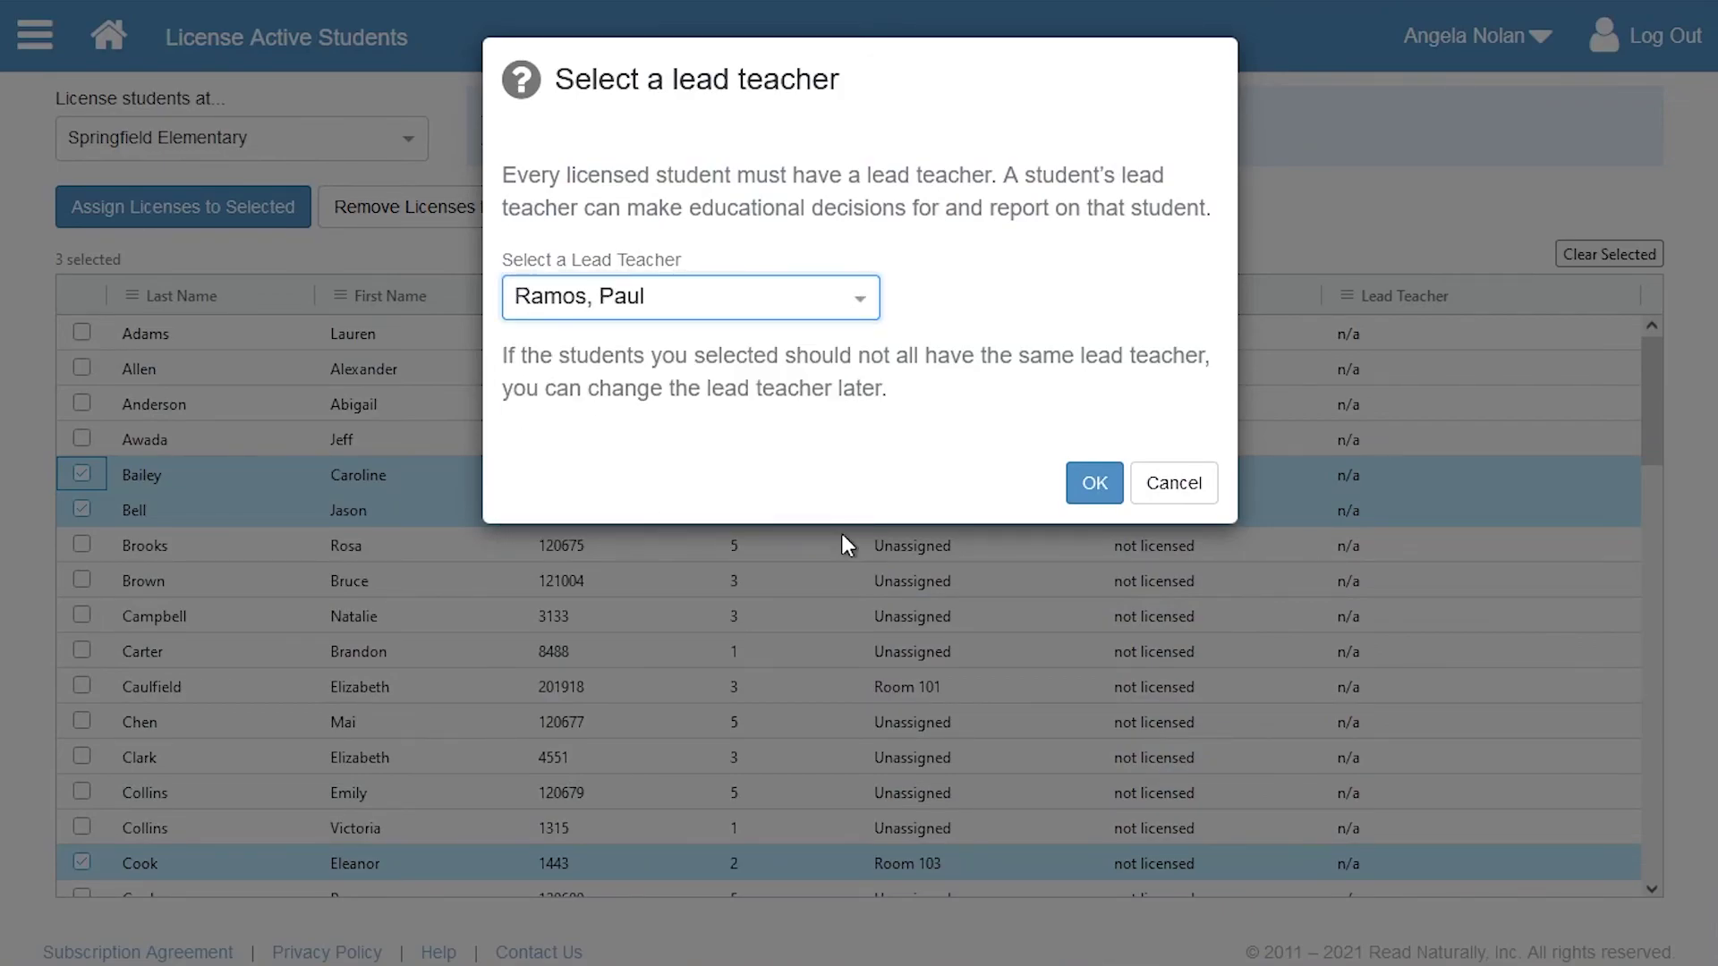
click(1083, 484)
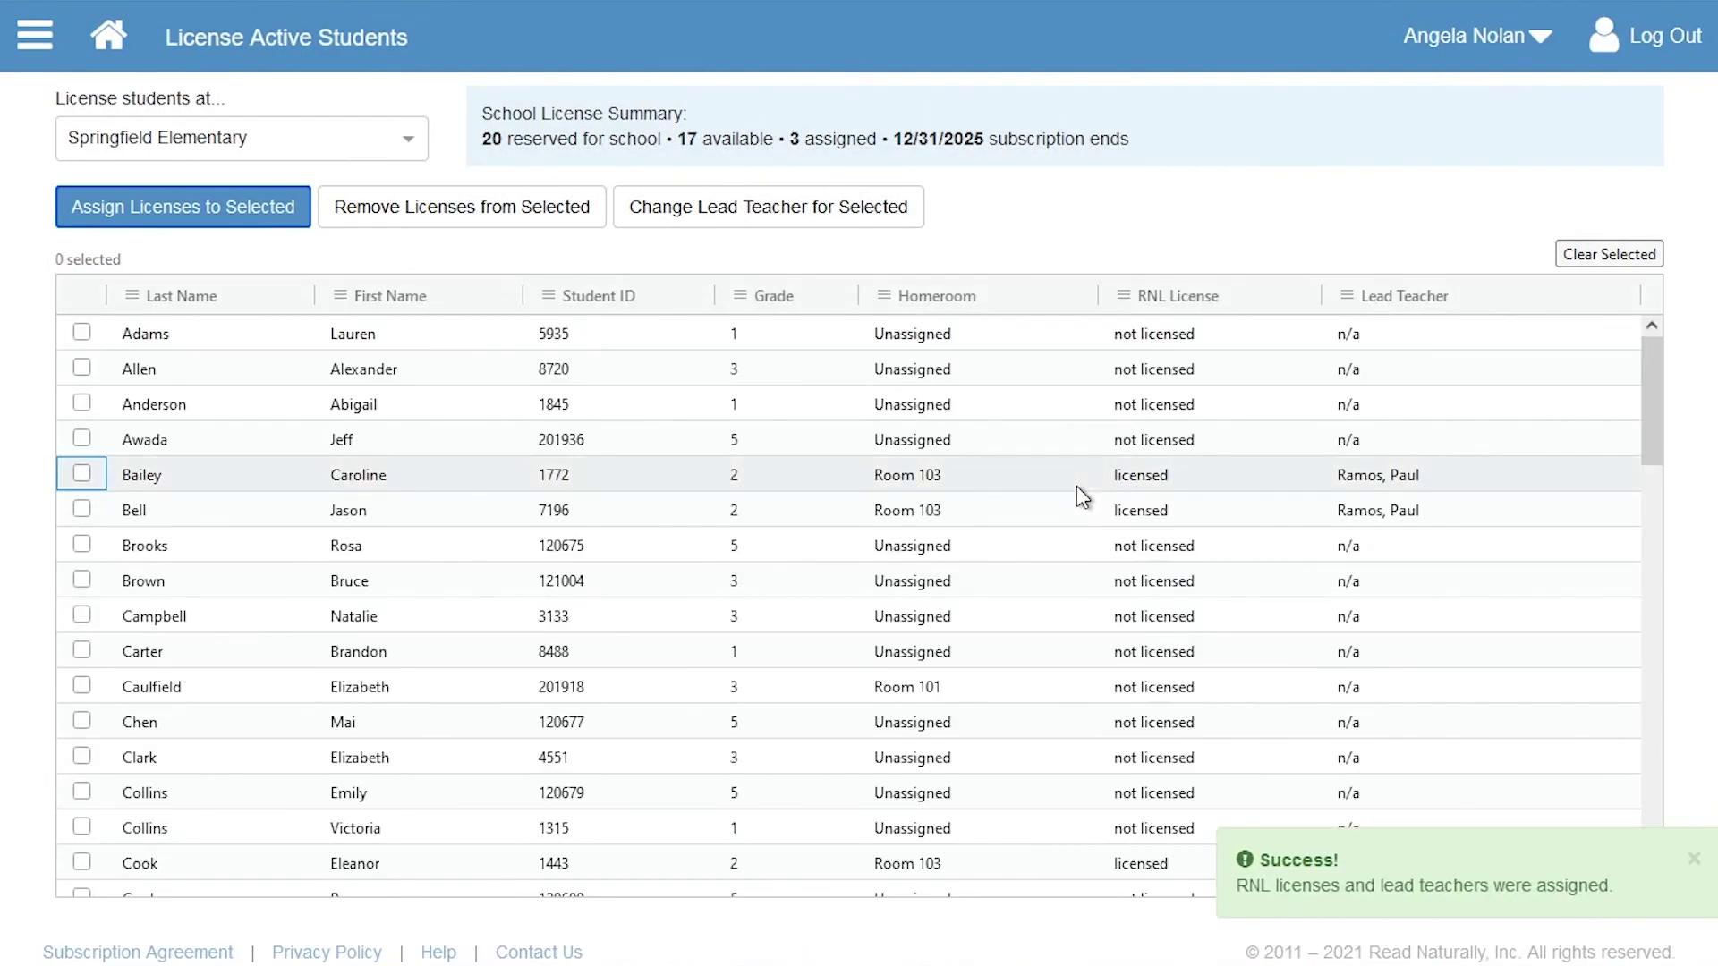